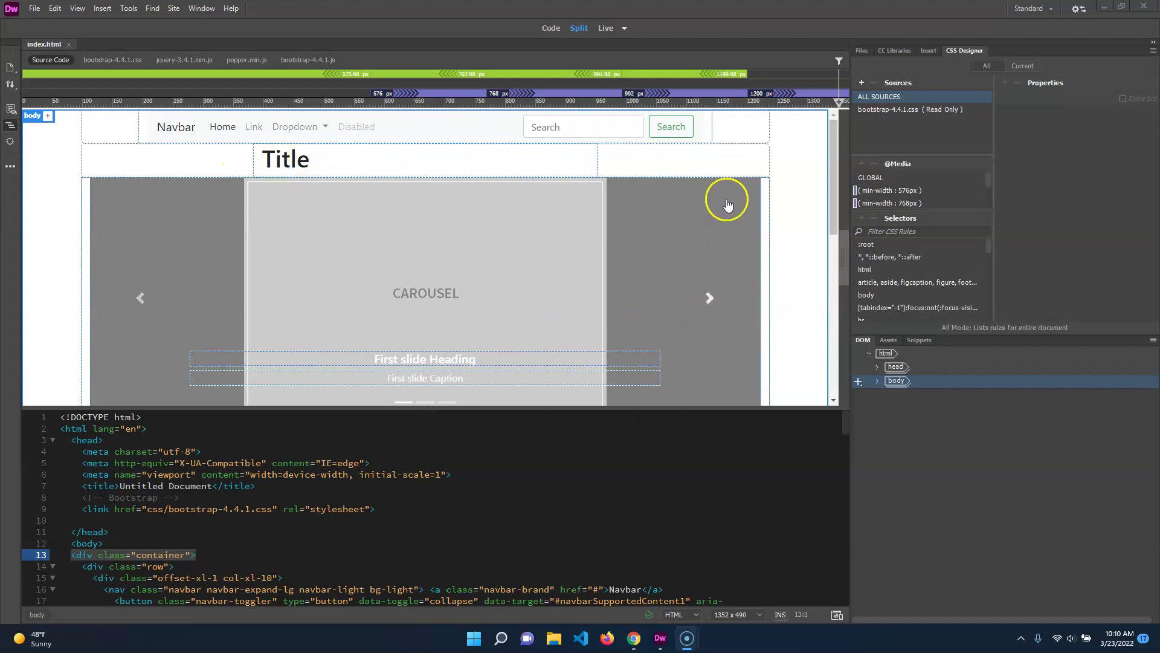
Step: Review the layout of index.html from the navbar to the jumbotron and content block, and the carousel's source code
{"action": "scroll", "coordinate": [447, 307], "scroll_direction": "down", "scroll_amount": 5}
{"action": "scroll", "coordinate": [447, 217], "scroll_direction": "up", "scroll_amount": 4}
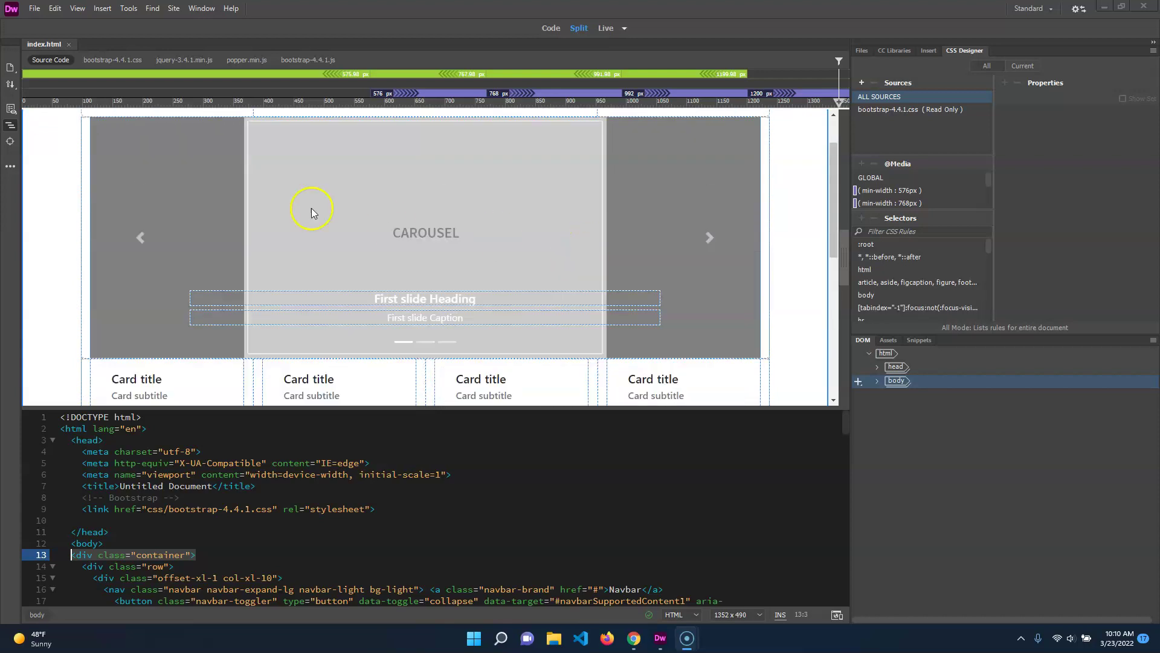
{"action": "scroll", "coordinate": [719, 283], "scroll_direction": "down", "scroll_amount": 5}
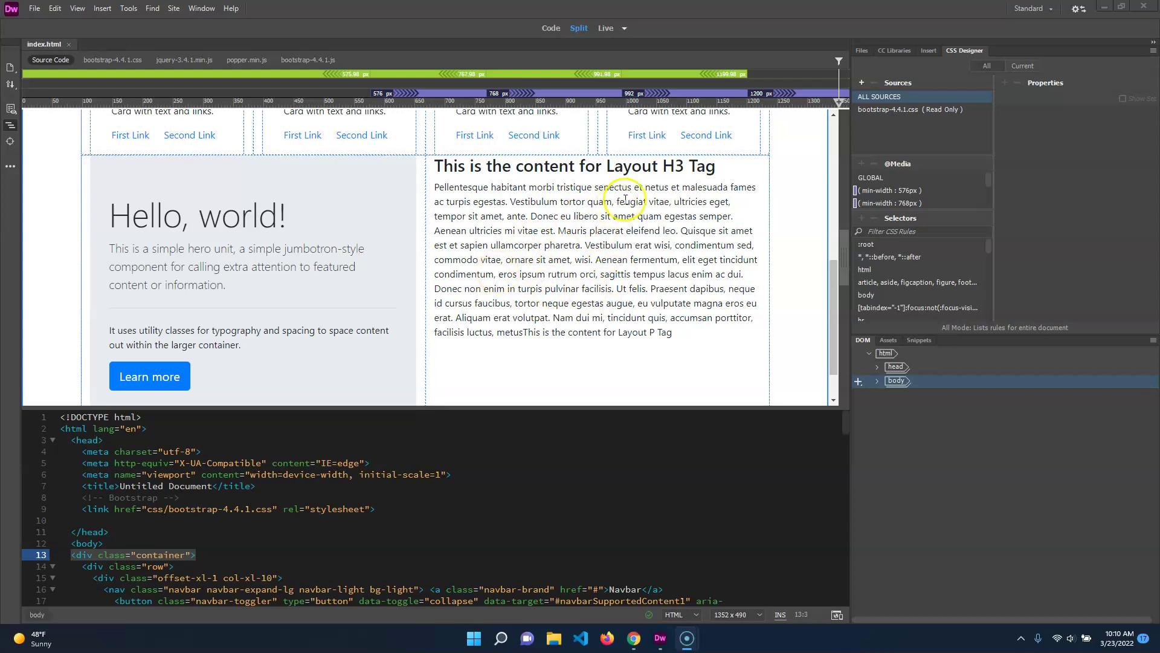
{"action": "scroll", "coordinate": [611, 311], "scroll_direction": "up", "scroll_amount": 8}
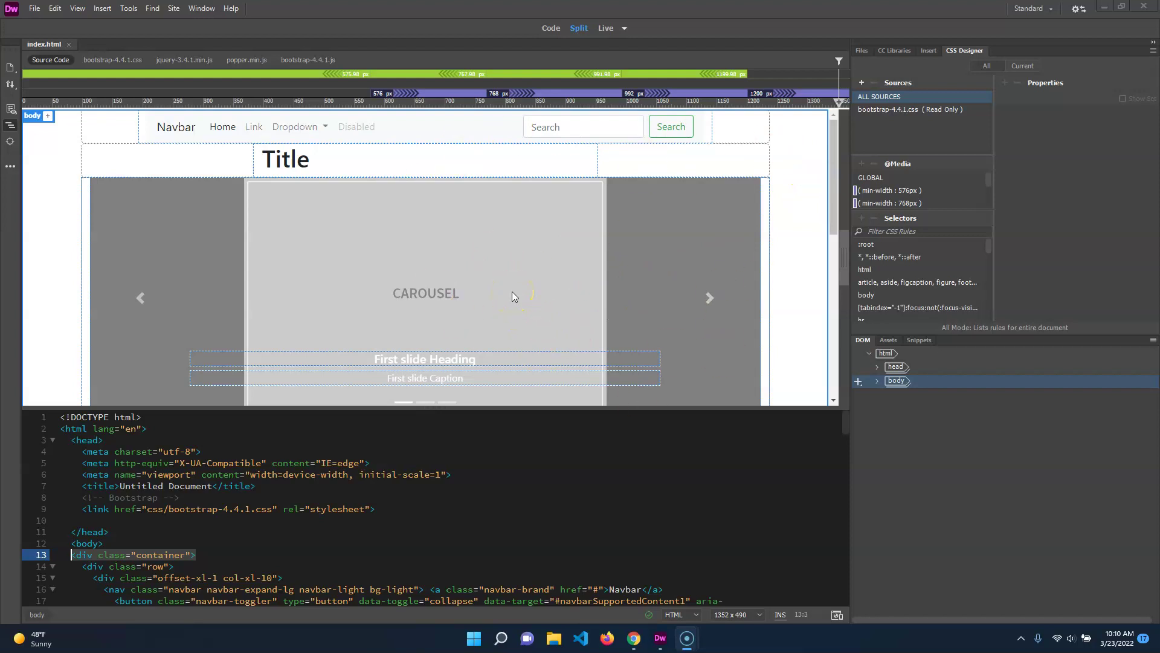
{"action": "scroll", "coordinate": [311, 492], "scroll_direction": "down", "scroll_amount": 20}
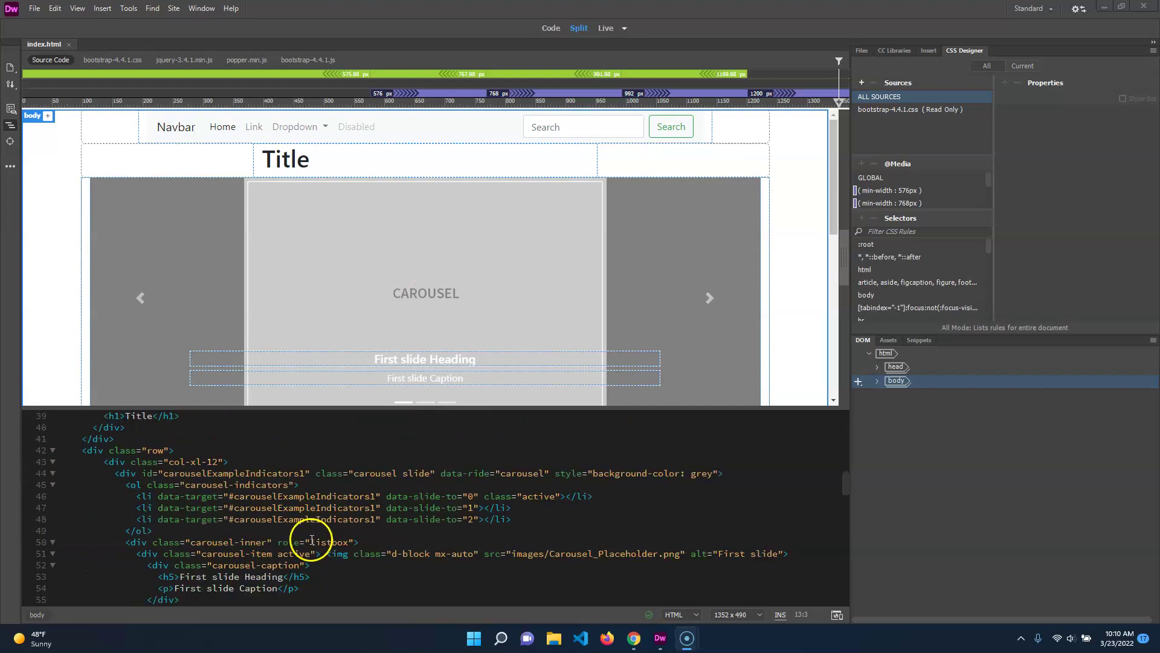
{"action": "scroll", "coordinate": [311, 532], "scroll_direction": "up", "scroll_amount": 8}
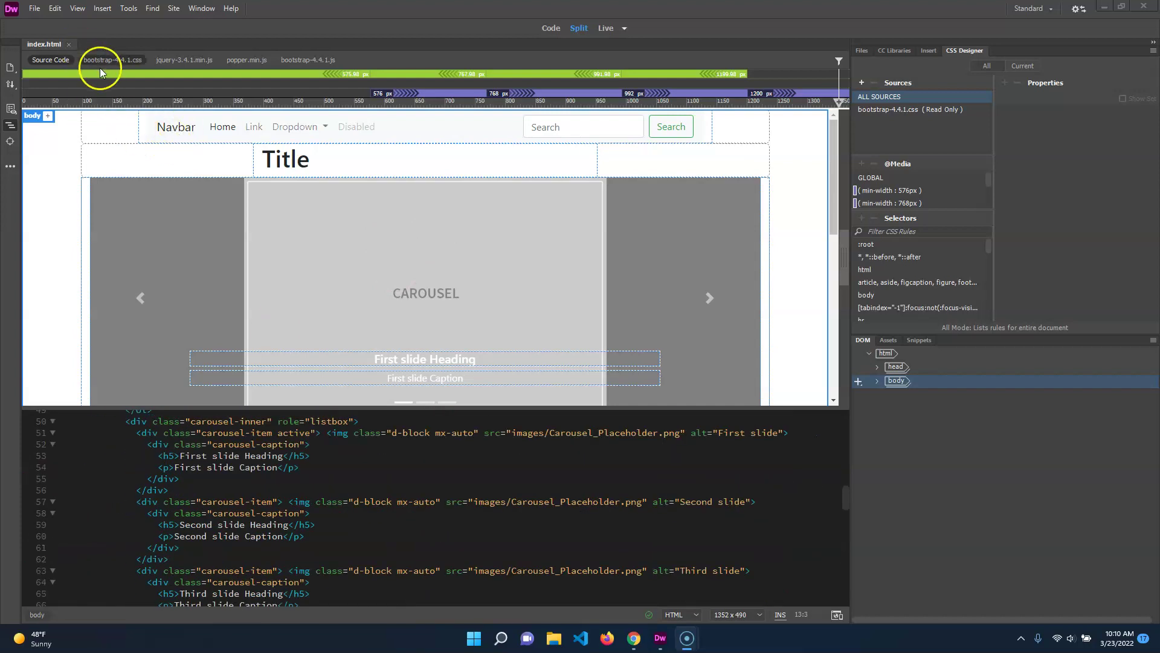
Step: Examine the rules in the linked bootstrap-4.4.1.css stylesheet and return to the page's source code
{"action": "left_click", "coordinate": [114, 60]}
{"action": "scroll", "coordinate": [266, 539], "scroll_direction": "down", "scroll_amount": 12}
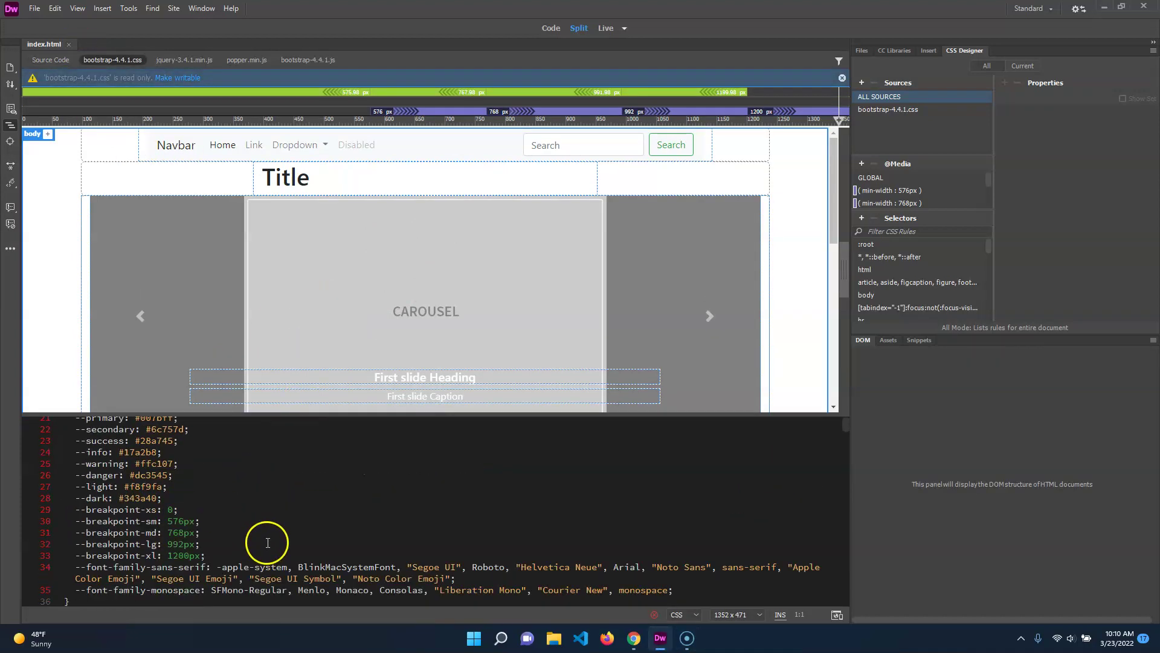
{"action": "scroll", "coordinate": [182, 459], "scroll_direction": "down", "scroll_amount": 3}
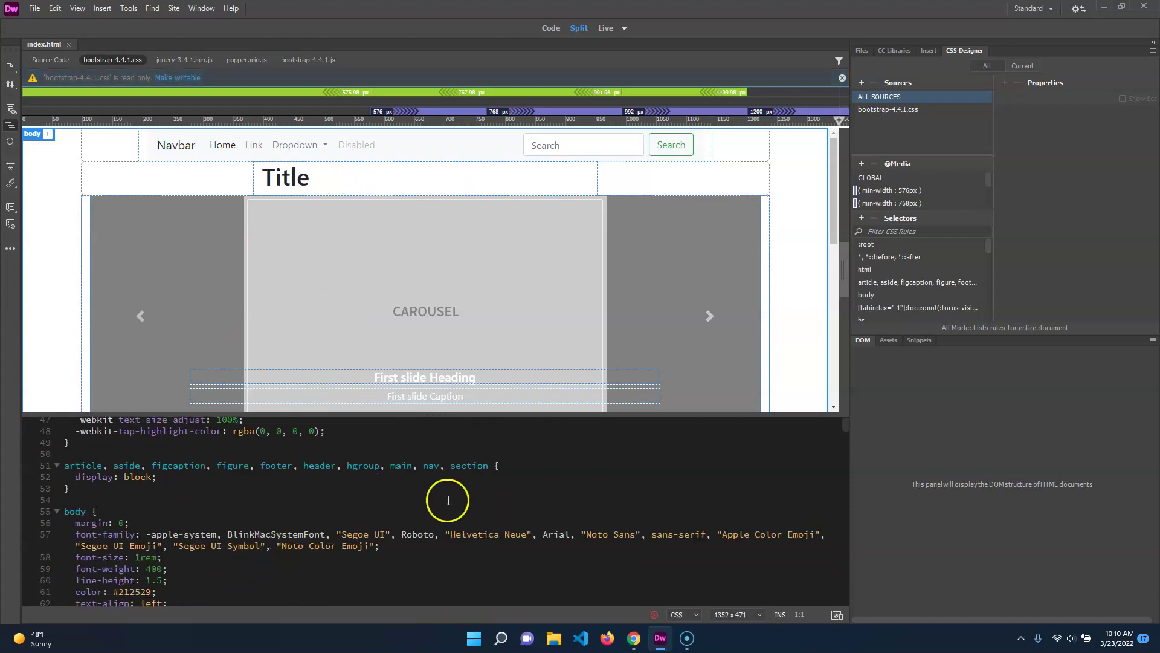
{"action": "scroll", "coordinate": [174, 542], "scroll_direction": "down", "scroll_amount": 3}
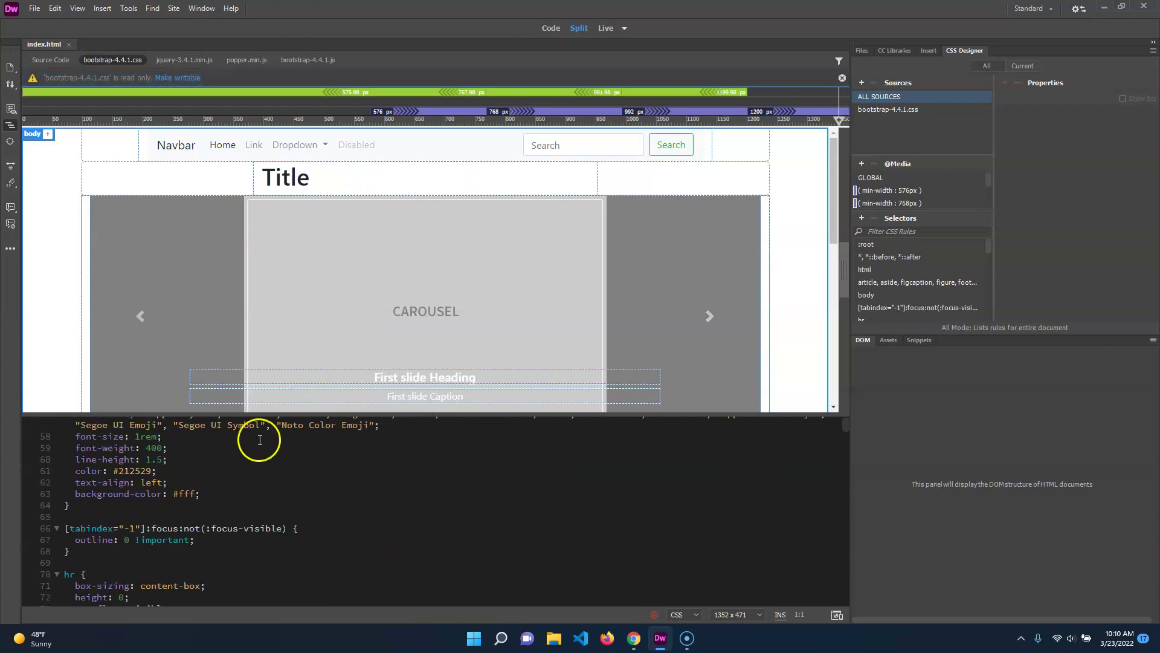
{"action": "left_click", "coordinate": [50, 60]}
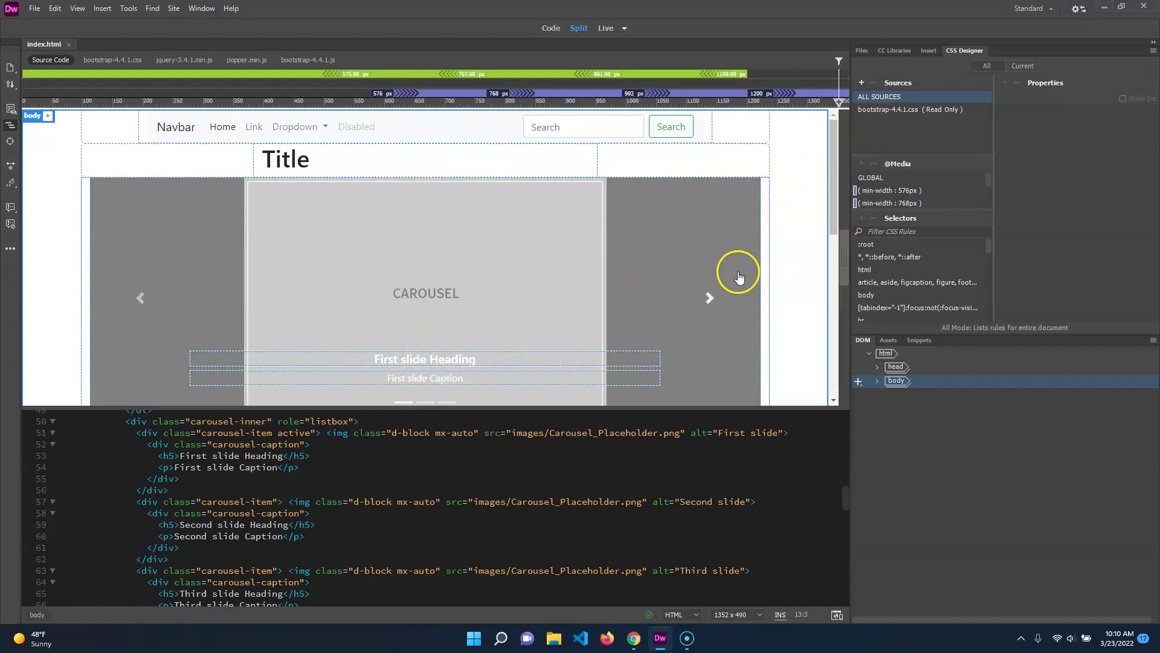
Step: Look over the page's carousel, cards and content areas again and go back to the beginning of the source code
{"action": "scroll", "coordinate": [774, 287], "scroll_direction": "down", "scroll_amount": 6}
{"action": "scroll", "coordinate": [778, 302], "scroll_direction": "up", "scroll_amount": 6}
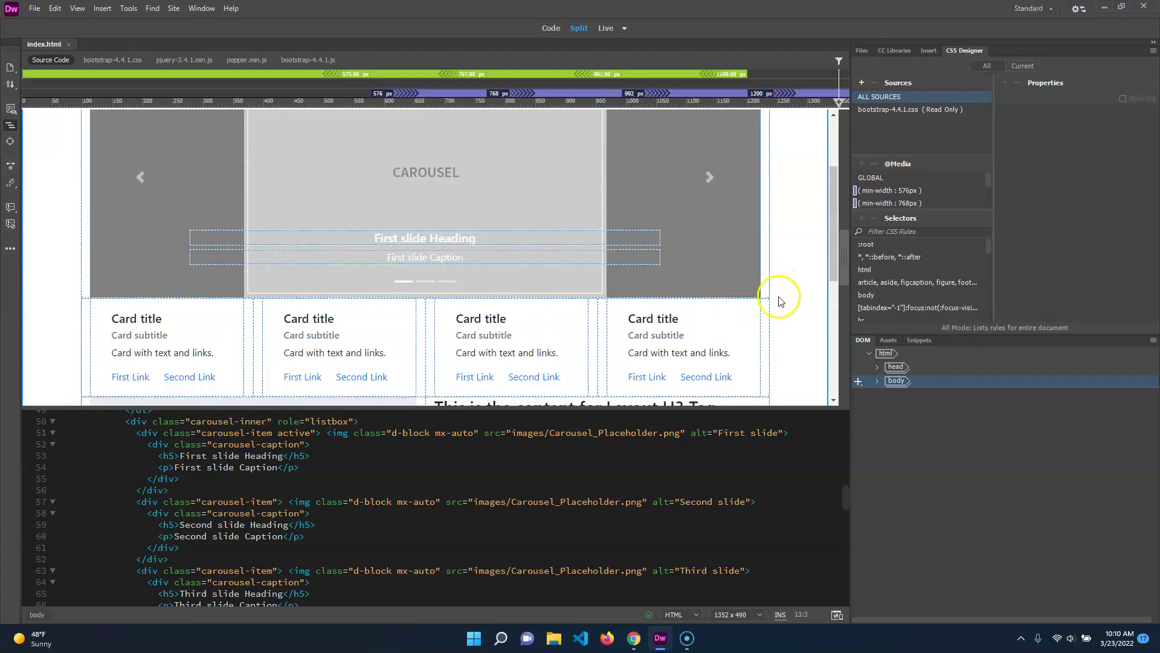
{"action": "scroll", "coordinate": [776, 221], "scroll_direction": "down", "scroll_amount": 2}
{"action": "scroll", "coordinate": [764, 230], "scroll_direction": "down", "scroll_amount": 4}
{"action": "scroll", "coordinate": [755, 220], "scroll_direction": "up", "scroll_amount": 3}
{"action": "scroll", "coordinate": [786, 281], "scroll_direction": "up", "scroll_amount": 2}
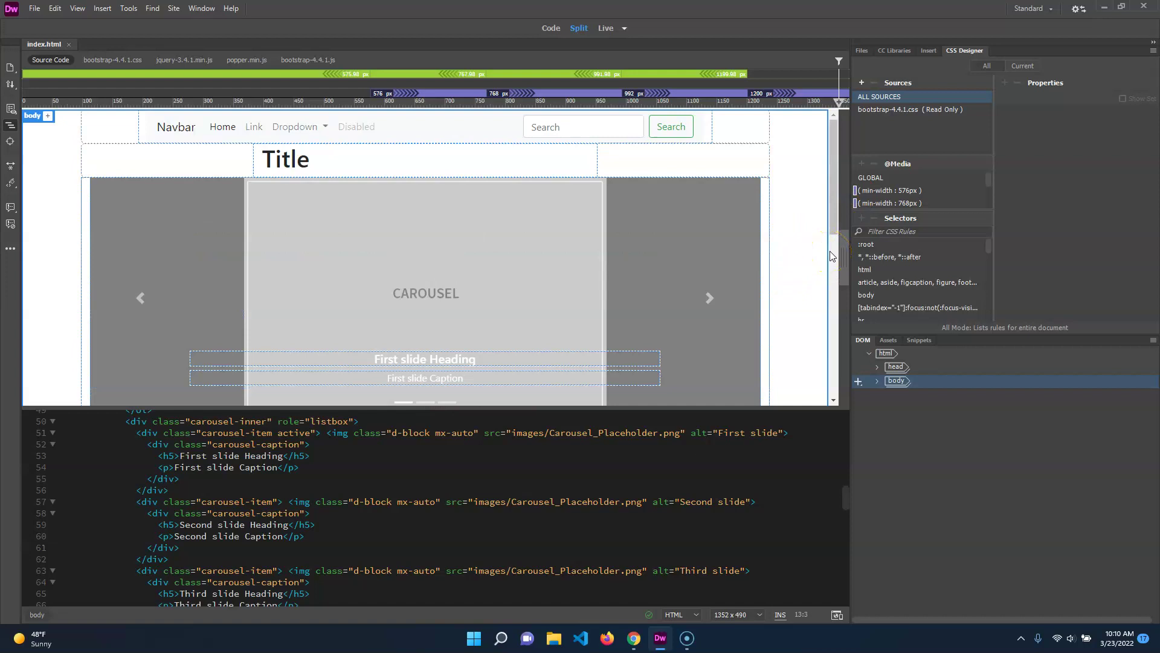
{"action": "left_click", "coordinate": [582, 236]}
{"action": "scroll", "coordinate": [791, 231], "scroll_direction": "down", "scroll_amount": 1}
{"action": "scroll", "coordinate": [776, 205], "scroll_direction": "up", "scroll_amount": 1}
{"action": "scroll", "coordinate": [362, 520], "scroll_direction": "up", "scroll_amount": 15}
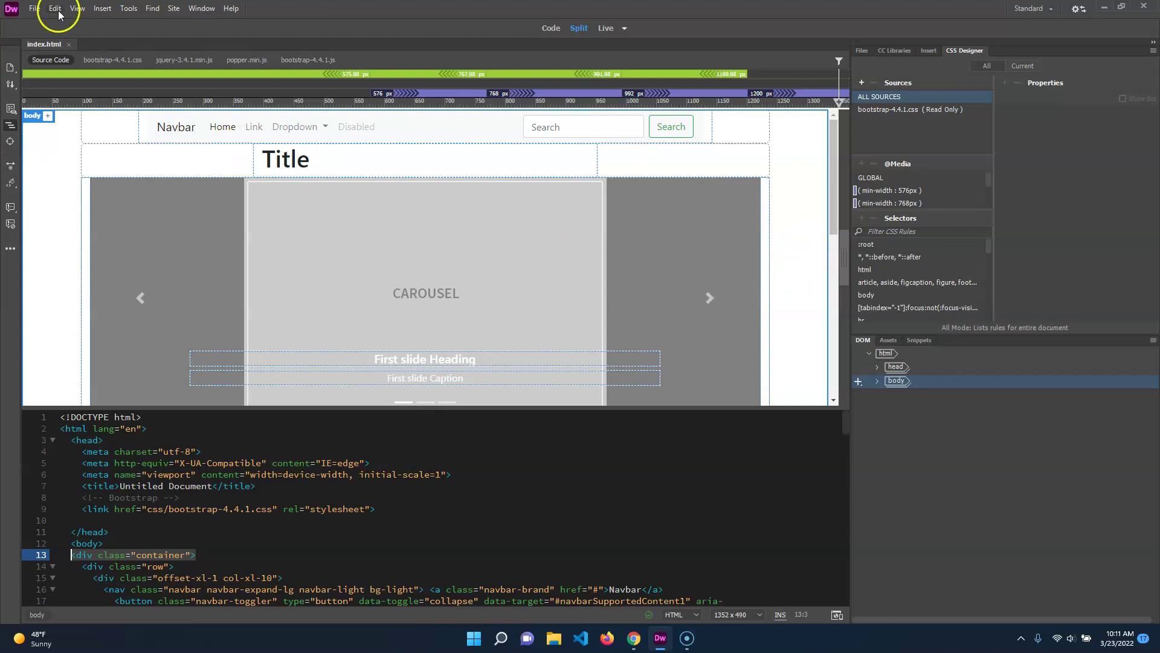
{"action": "left_click", "coordinate": [36, 9]}
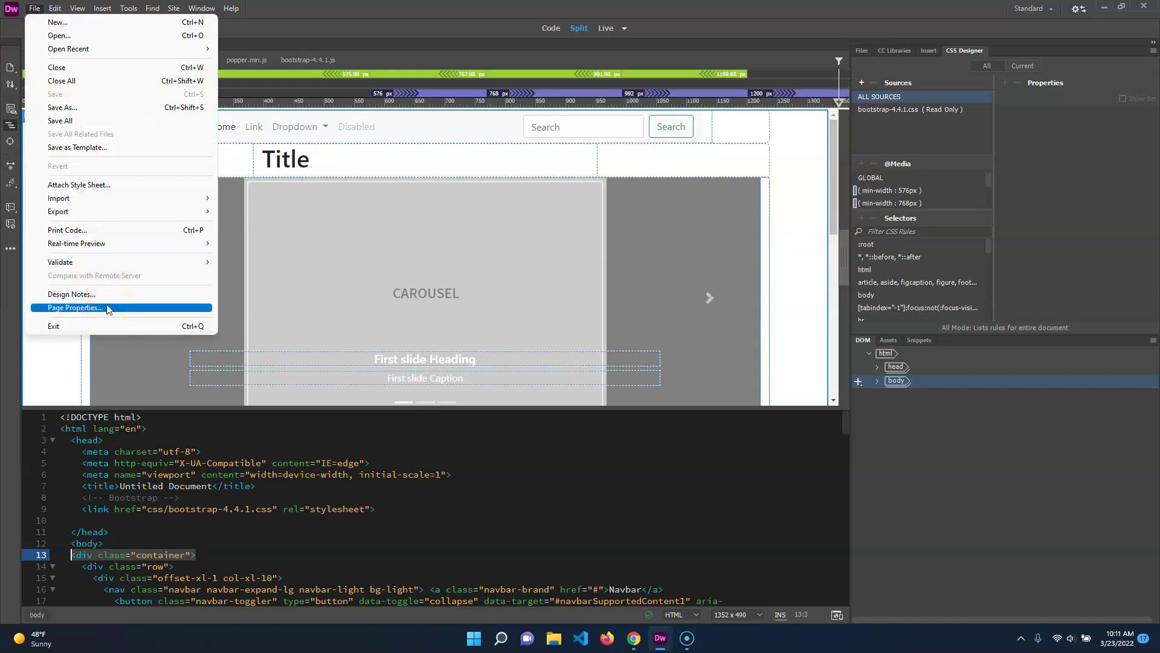
{"action": "mouse_move", "coordinate": [91, 9]}
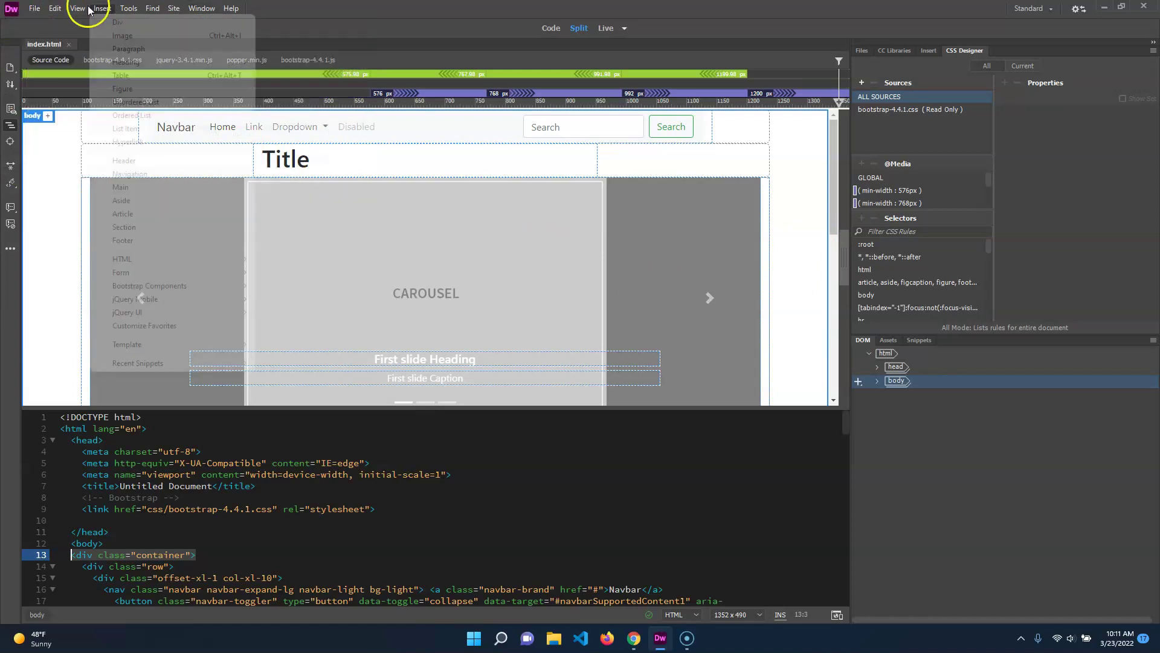
{"action": "mouse_move", "coordinate": [35, 8]}
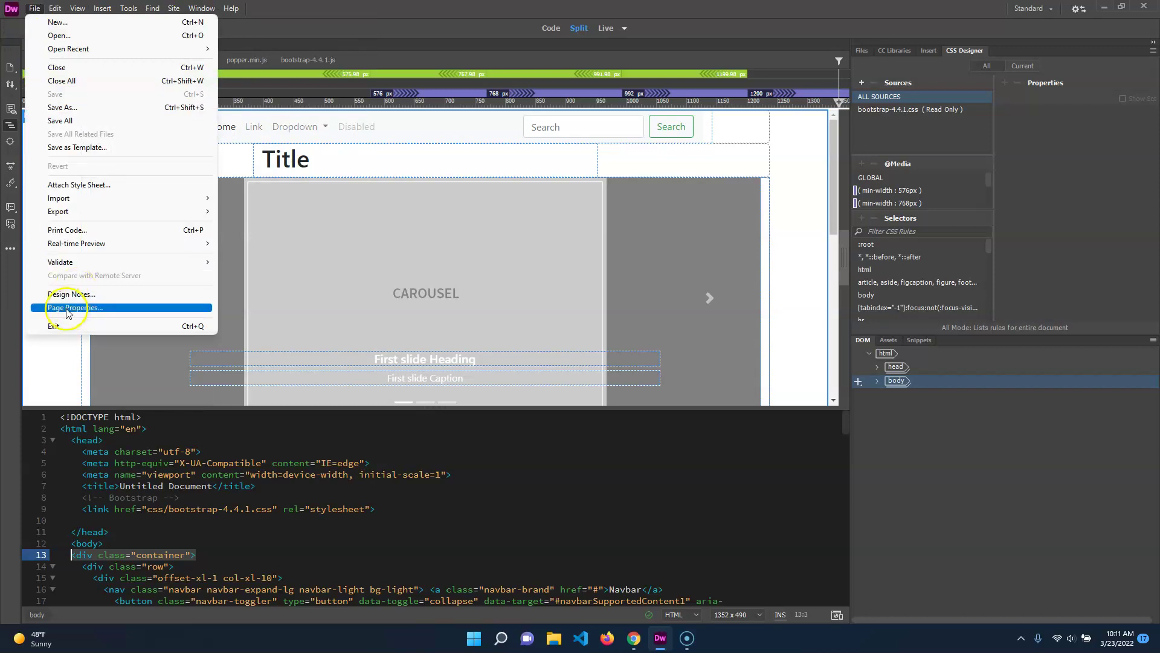
{"action": "left_click", "coordinate": [38, 8]}
{"action": "left_click", "coordinate": [55, 9]}
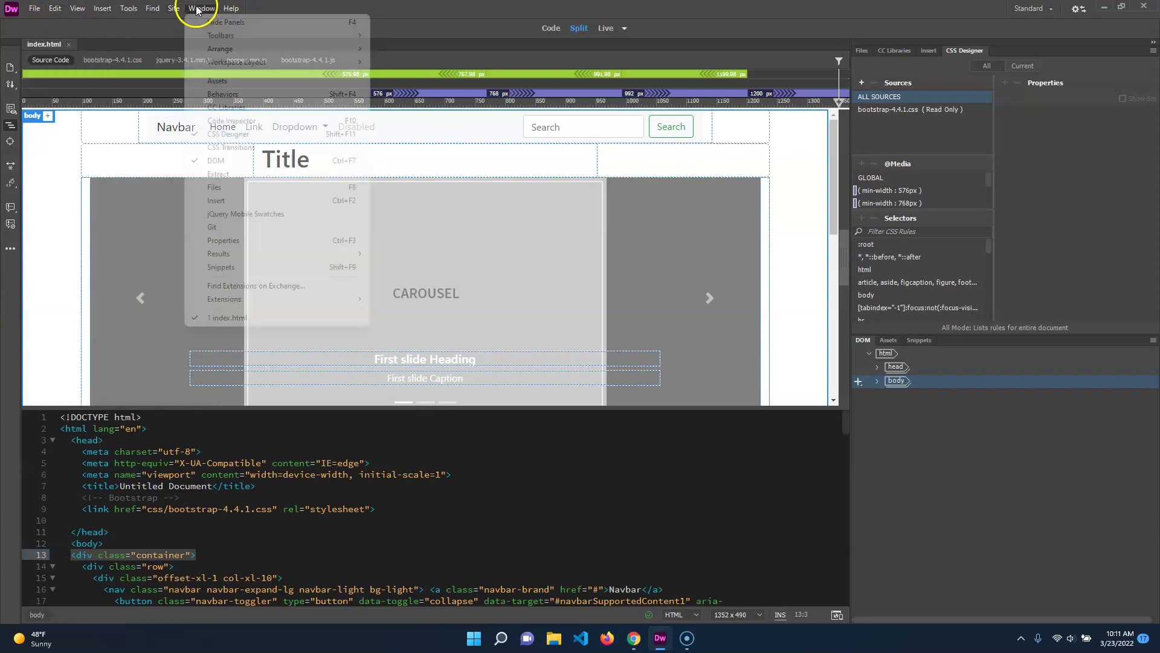
{"action": "mouse_move", "coordinate": [231, 9]}
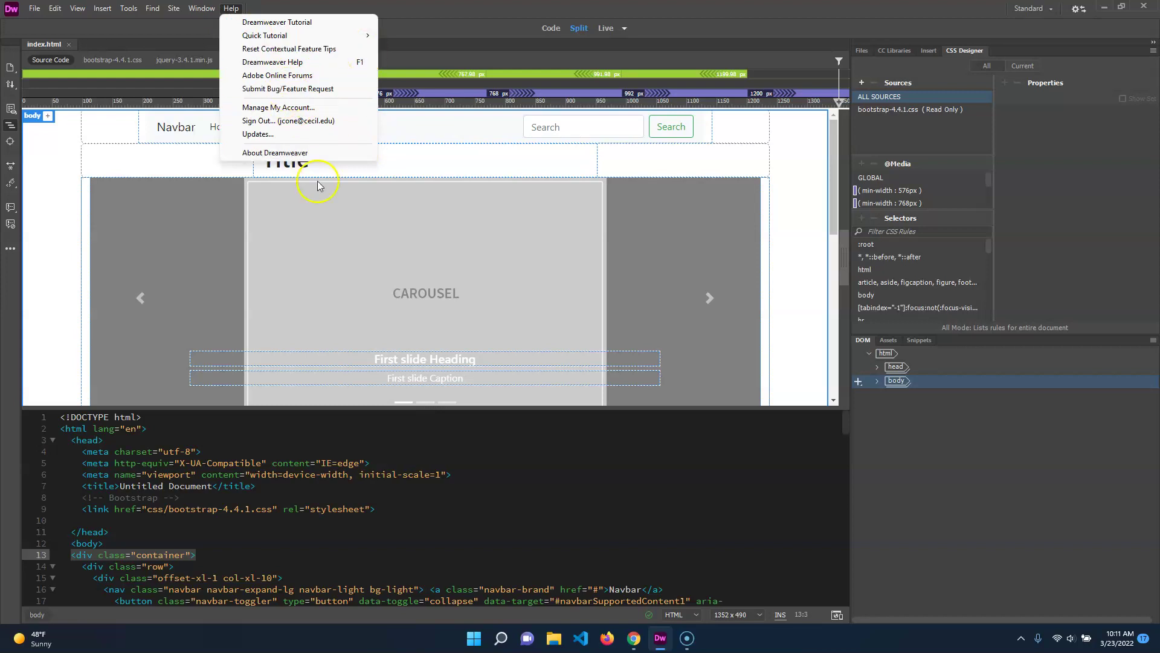
Step: Open the Page Properties, examine the page fonts offered in the CSS appearance settings, and cancel without changes
{"action": "mouse_move", "coordinate": [35, 8]}
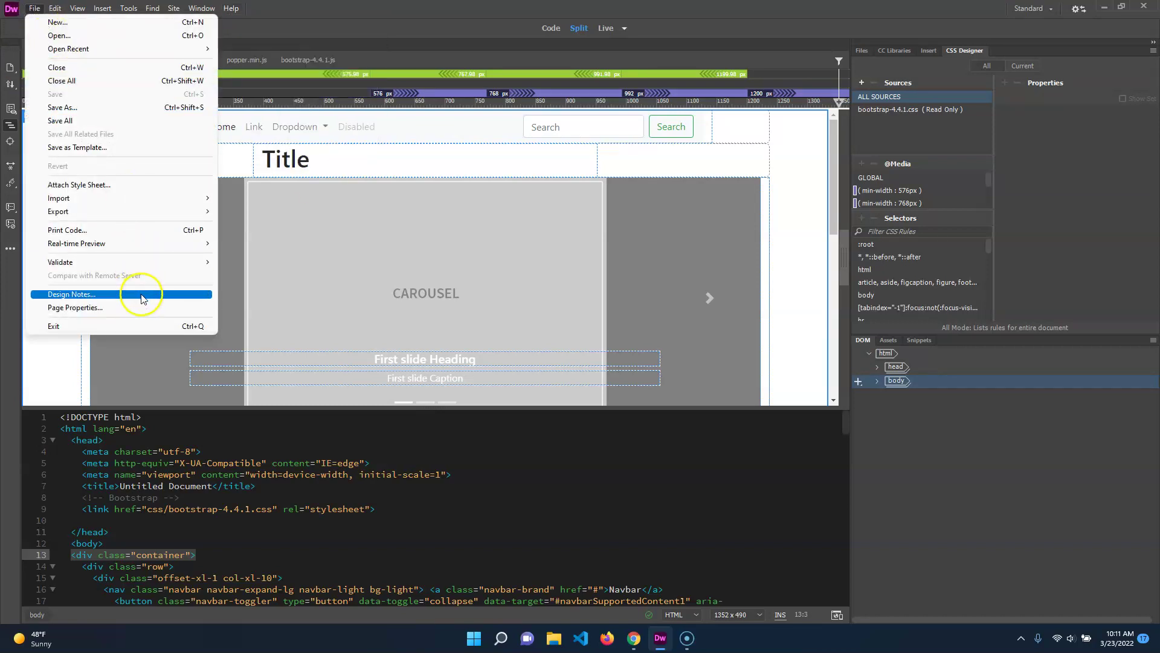
{"action": "left_click", "coordinate": [101, 310]}
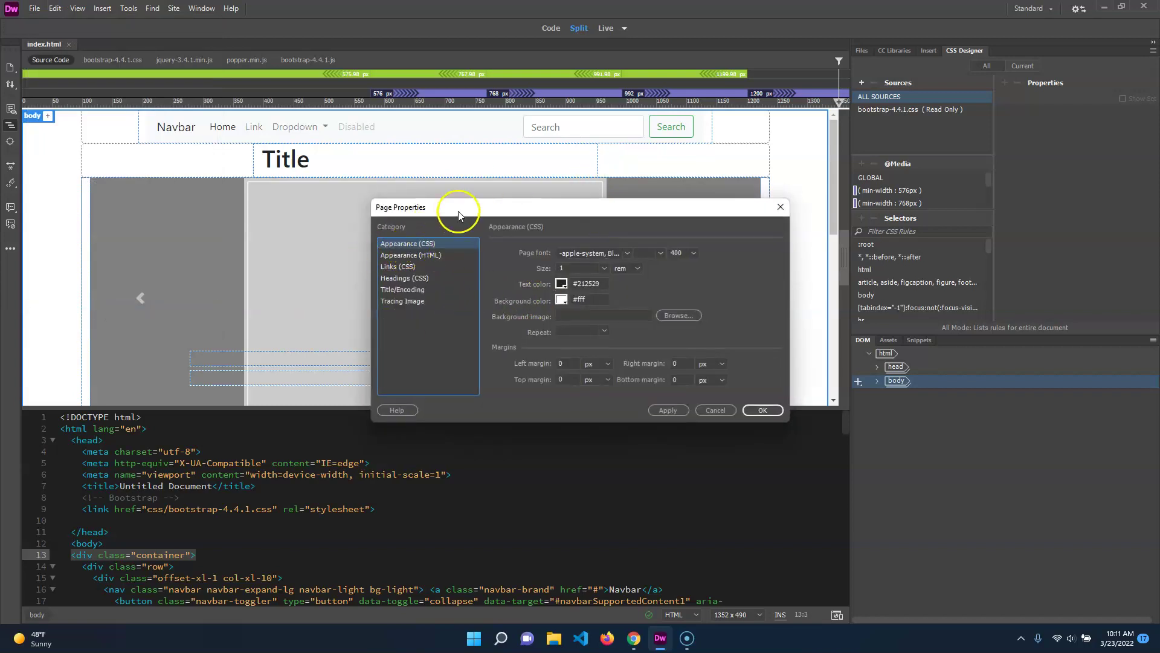
{"action": "left_click_drag", "start_coordinate": [453, 208], "coordinate": [381, 170]}
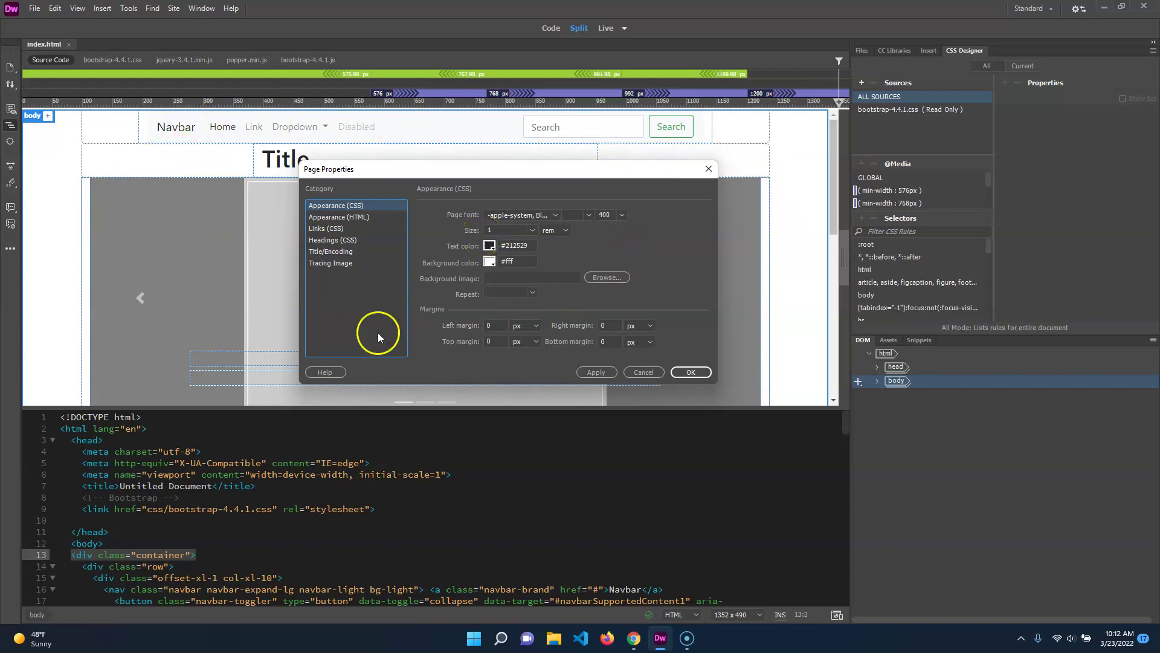
{"action": "left_click", "coordinate": [554, 215]}
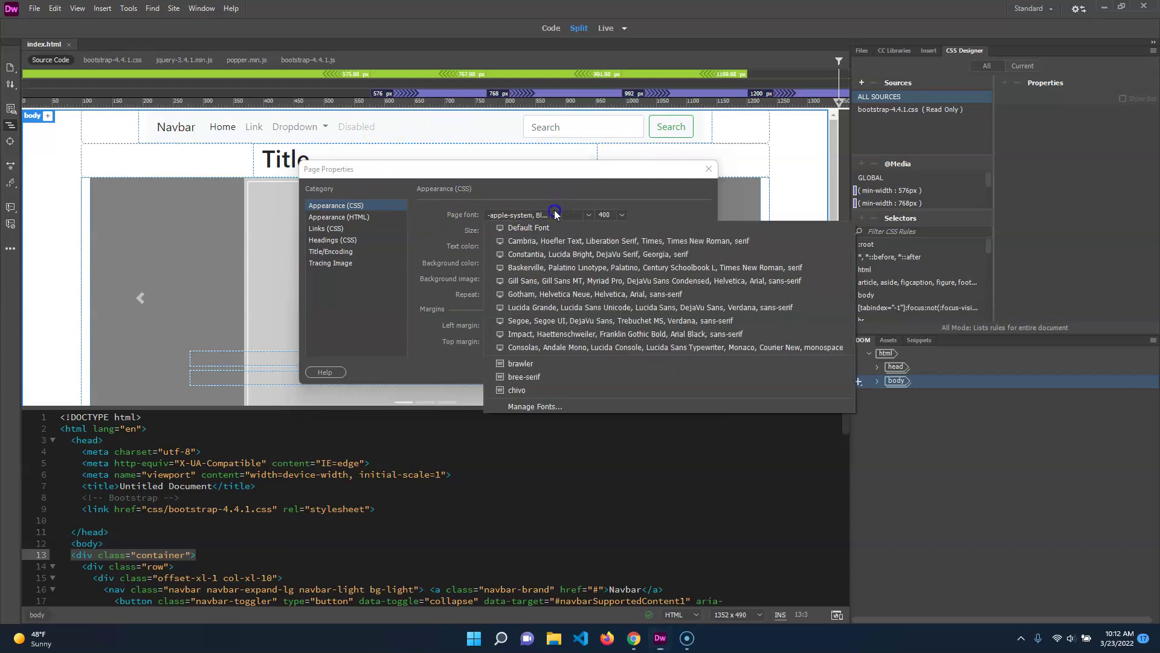
{"action": "left_click", "coordinate": [552, 213]}
{"action": "left_click", "coordinate": [554, 215]}
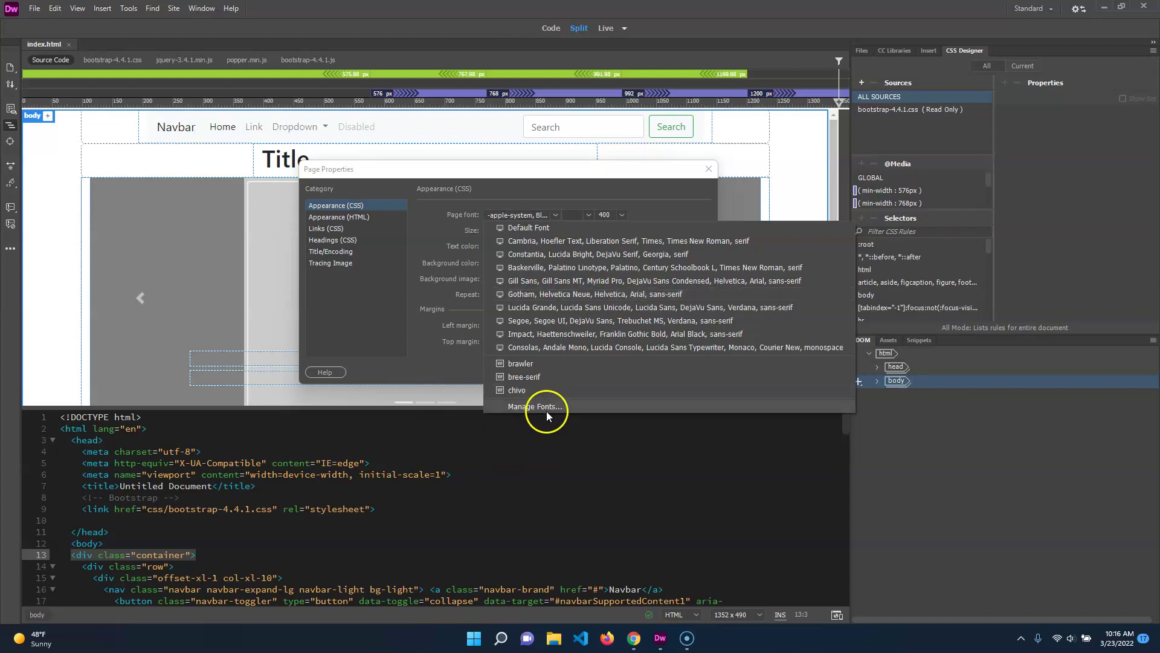
{"action": "left_click", "coordinate": [390, 354]}
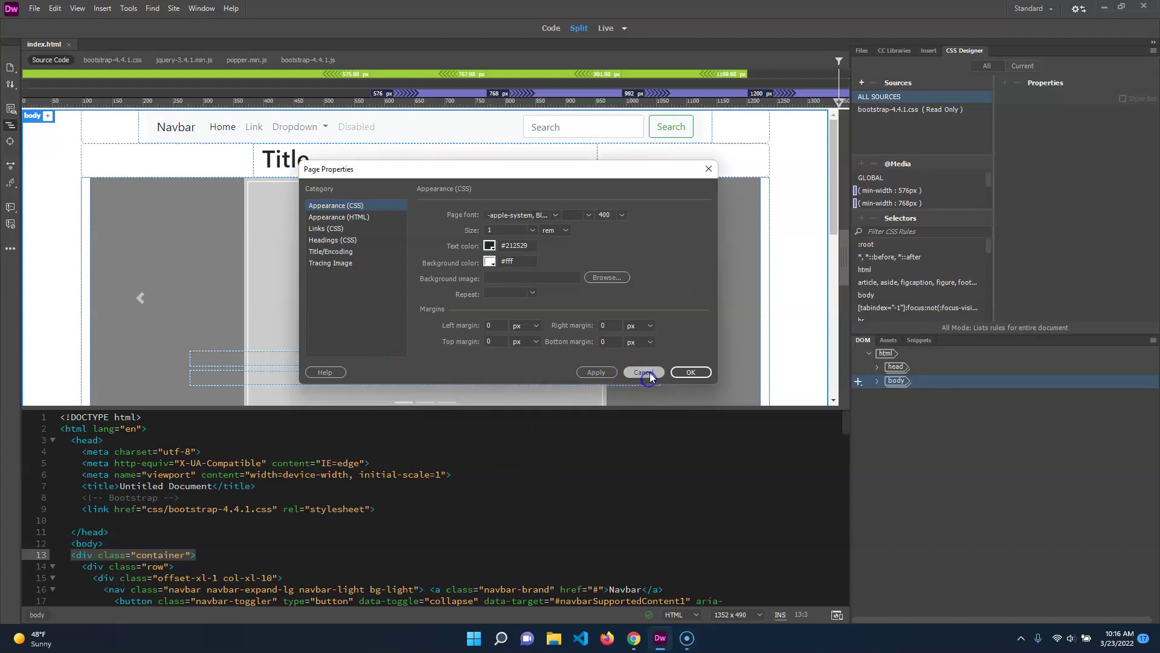
{"action": "left_click", "coordinate": [634, 374]}
Step: Open Manage Fonts and look through the list of custom font stacks
{"action": "left_click", "coordinate": [128, 8]}
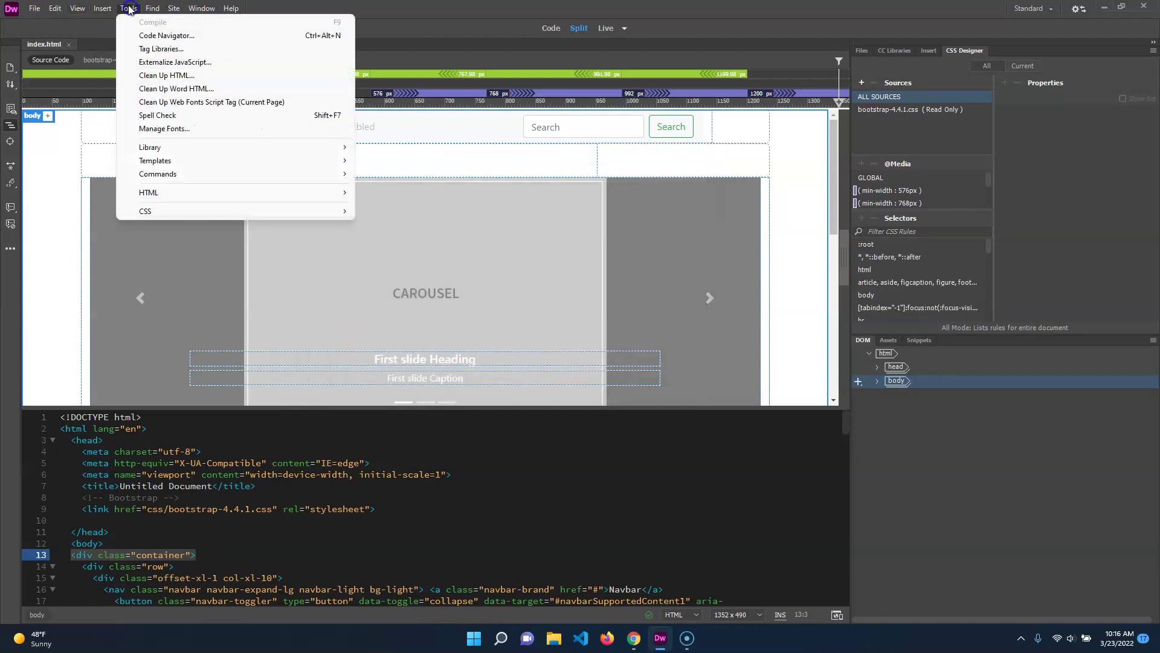
{"action": "left_click", "coordinate": [192, 129]}
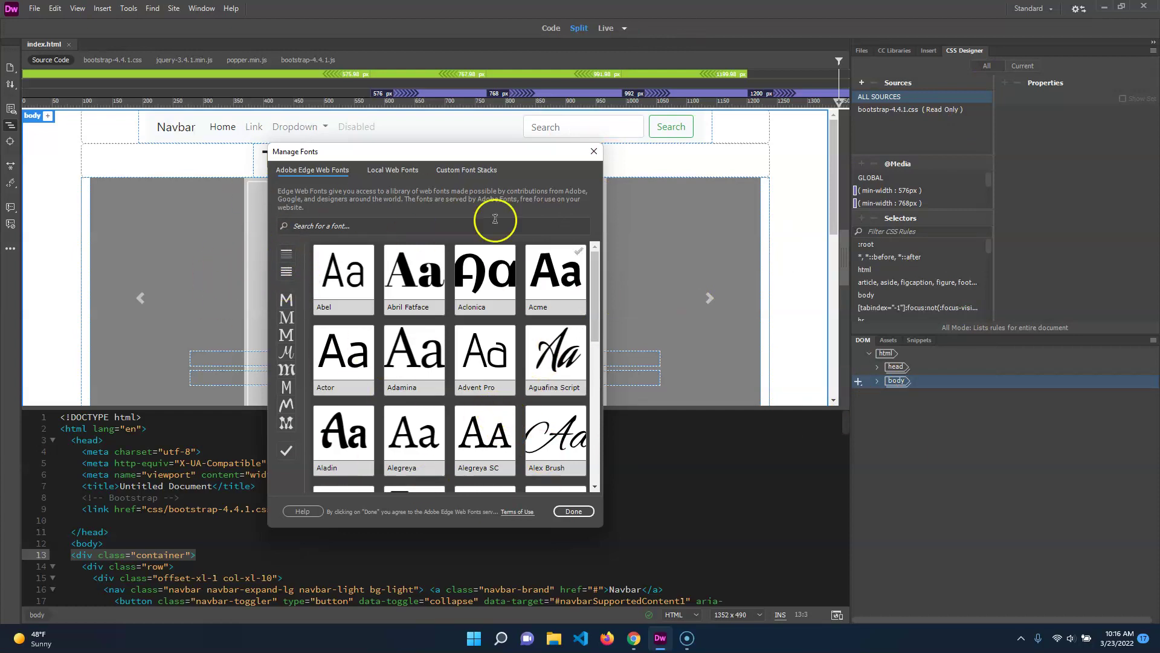
{"action": "left_click", "coordinate": [482, 170]}
{"action": "scroll", "coordinate": [496, 393], "scroll_direction": "up", "scroll_amount": 5}
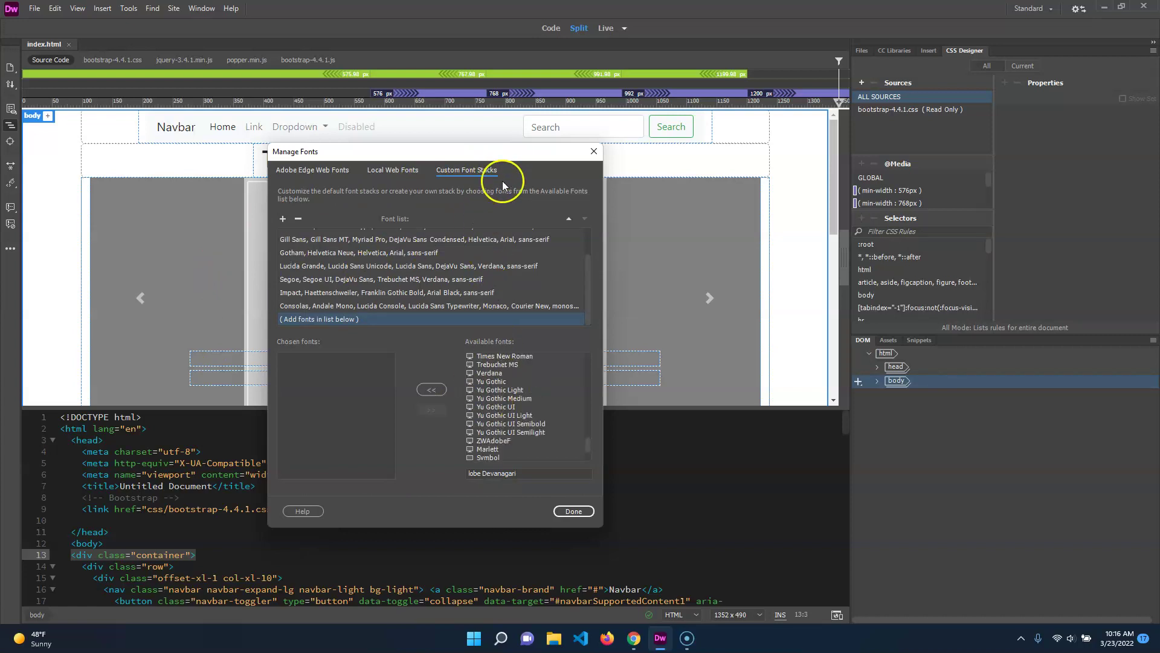
{"action": "scroll", "coordinate": [360, 266], "scroll_direction": "up", "scroll_amount": 1}
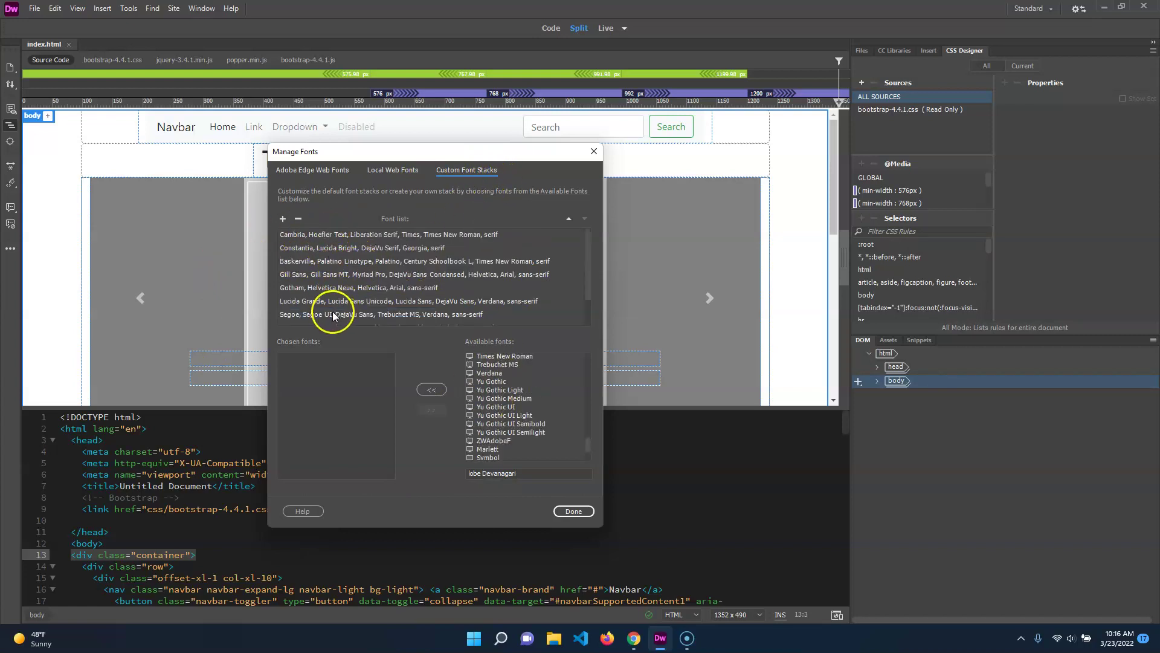
{"action": "scroll", "coordinate": [341, 296], "scroll_direction": "down", "scroll_amount": 2}
{"action": "scroll", "coordinate": [360, 307], "scroll_direction": "up", "scroll_amount": 1}
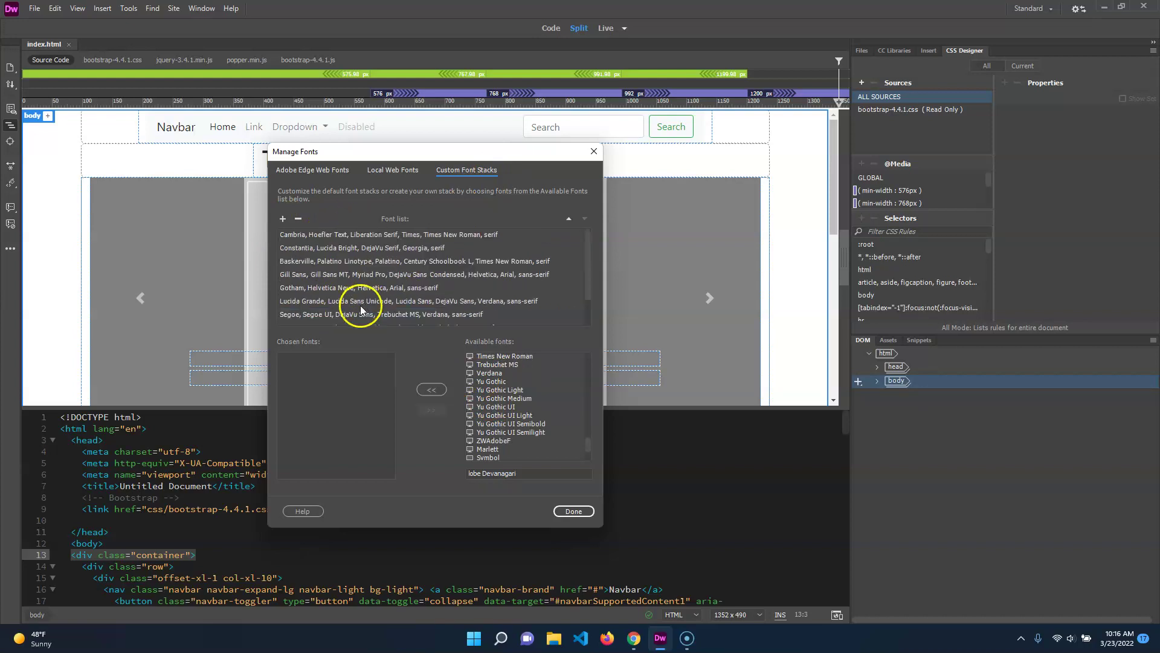
Step: View the Adobe Edge Web Fonts recommended for headings and for paragraphs, combining them with the sans-serif and serif filters
{"action": "left_click", "coordinate": [320, 169]}
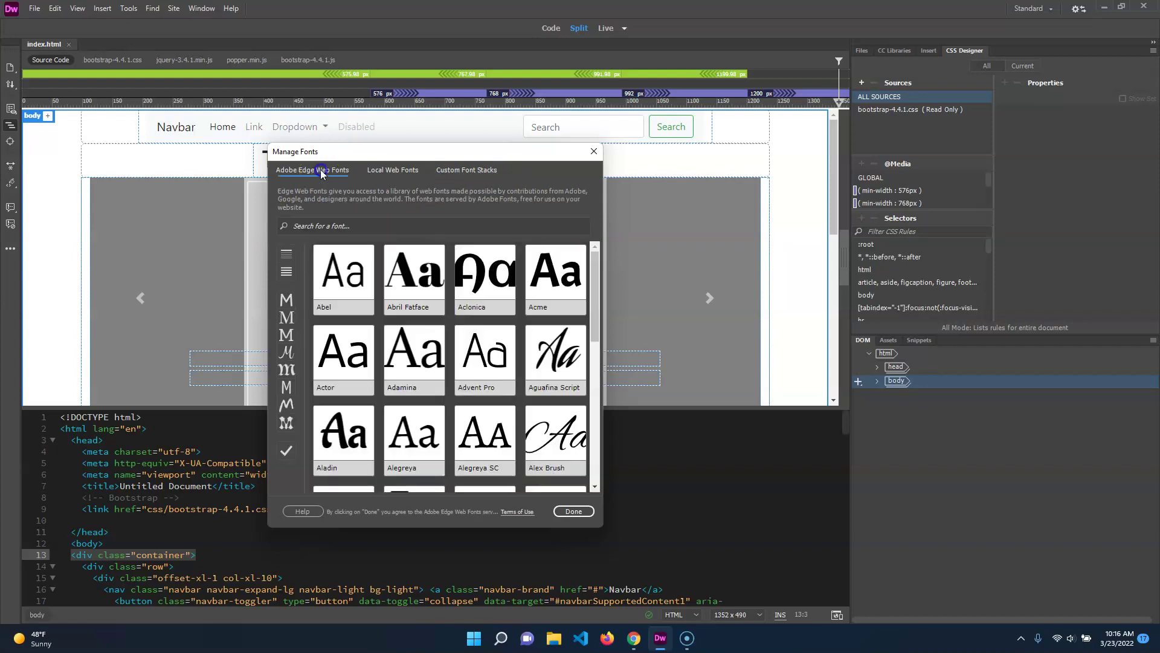
{"action": "left_click", "coordinate": [286, 273]}
{"action": "left_click", "coordinate": [286, 253]}
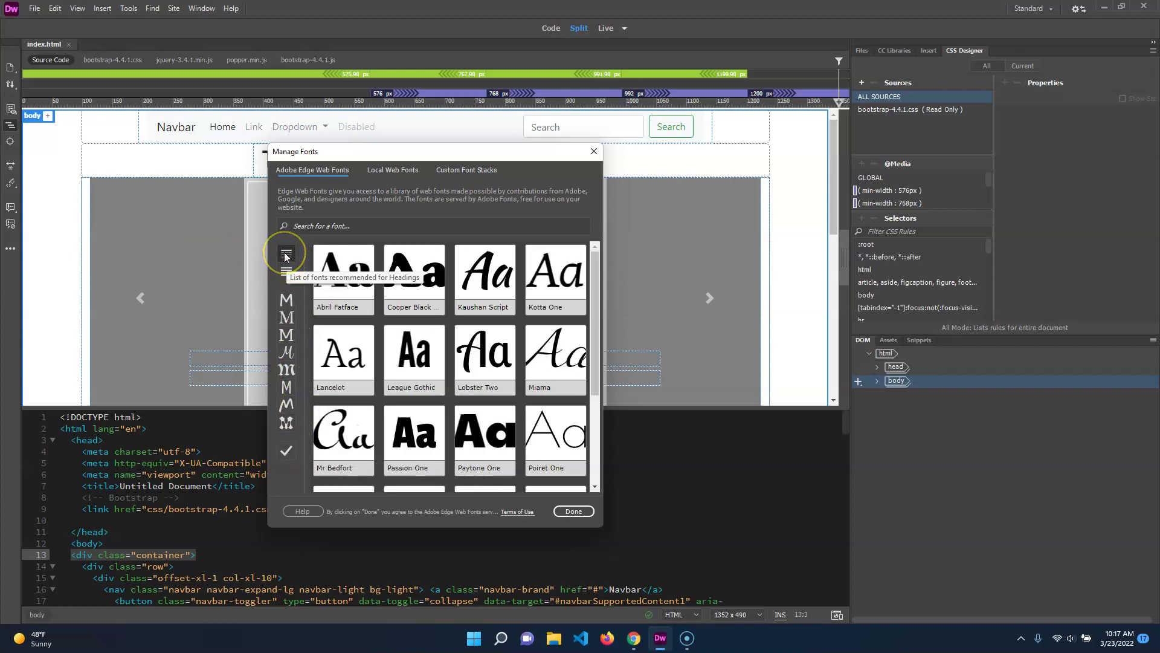
{"action": "left_click", "coordinate": [286, 272]}
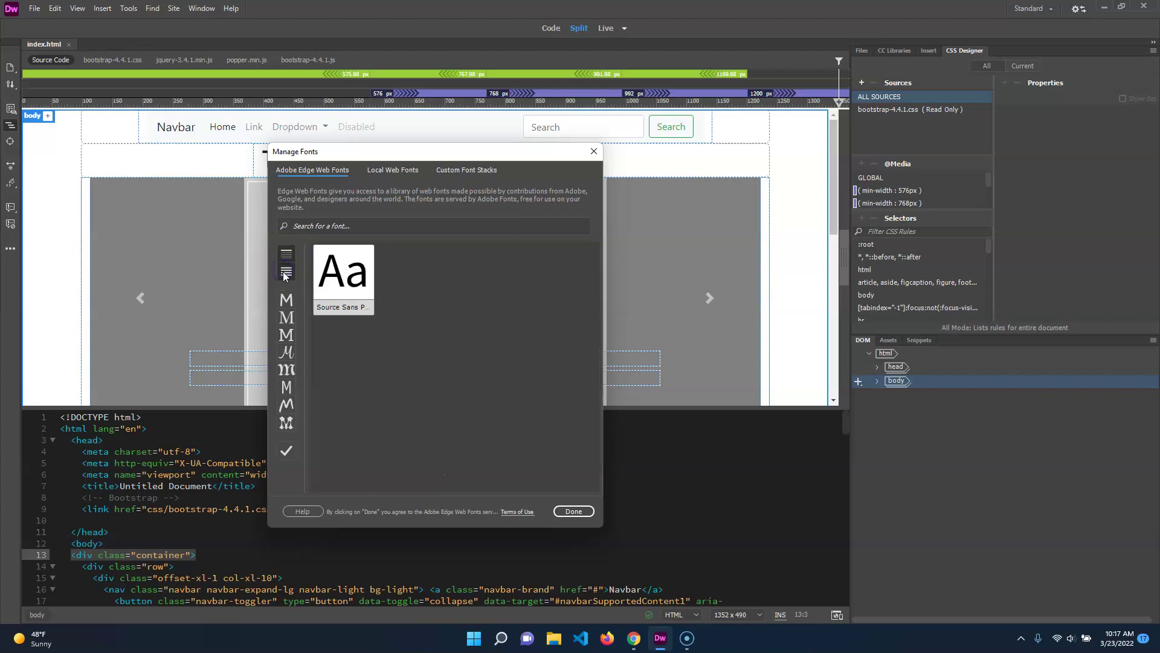
{"action": "left_click", "coordinate": [285, 300]}
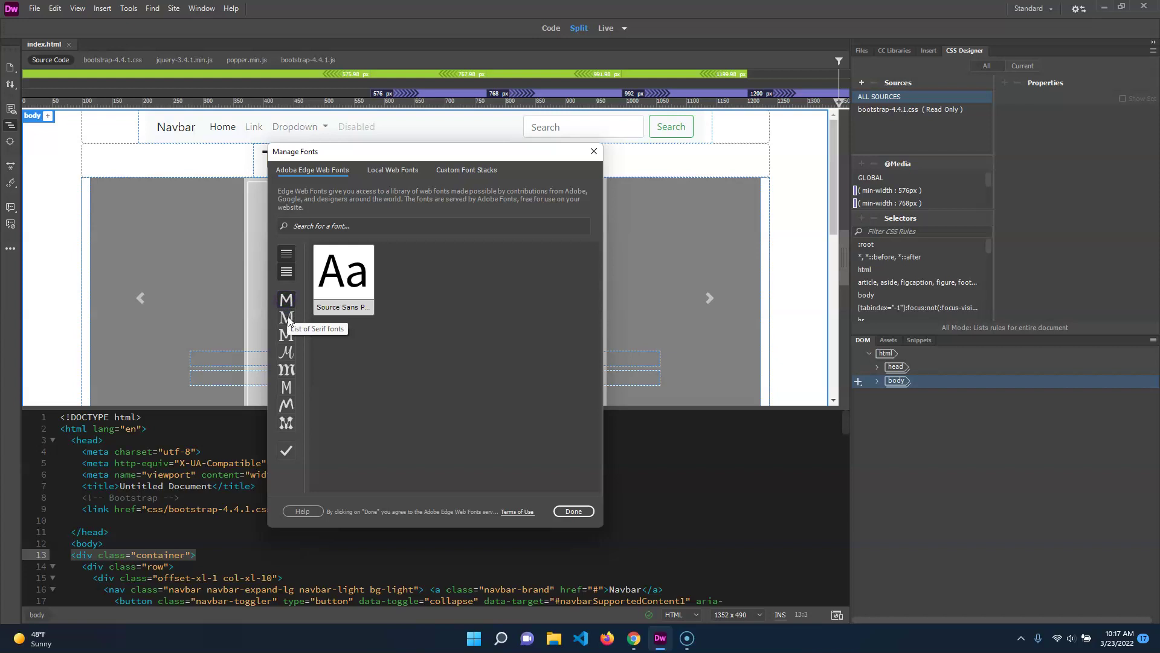
{"action": "left_click", "coordinate": [288, 321]}
{"action": "left_click", "coordinate": [285, 259]}
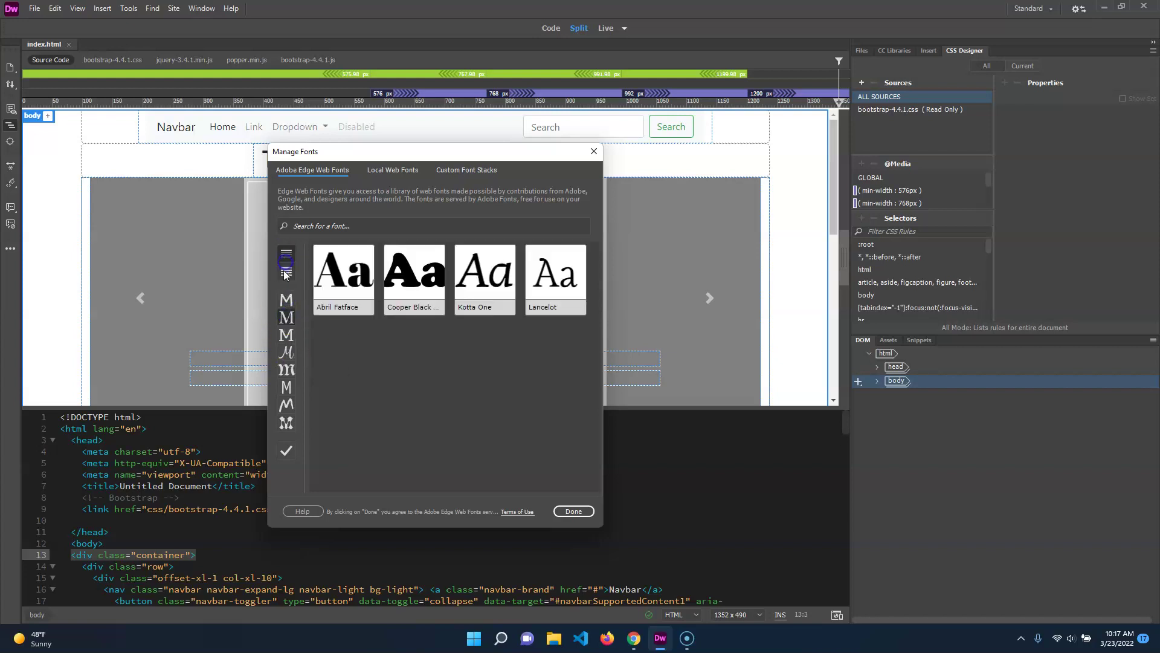
{"action": "left_click", "coordinate": [286, 272]}
Step: Try the remaining font style filters on the web fonts and switch between the heading and paragraph recommendations
{"action": "left_click", "coordinate": [286, 335]}
{"action": "left_click", "coordinate": [286, 352]}
{"action": "left_click", "coordinate": [287, 387]}
{"action": "left_click", "coordinate": [287, 404]}
{"action": "left_click", "coordinate": [285, 421]}
{"action": "left_click", "coordinate": [286, 255]}
{"action": "left_click", "coordinate": [286, 273]}
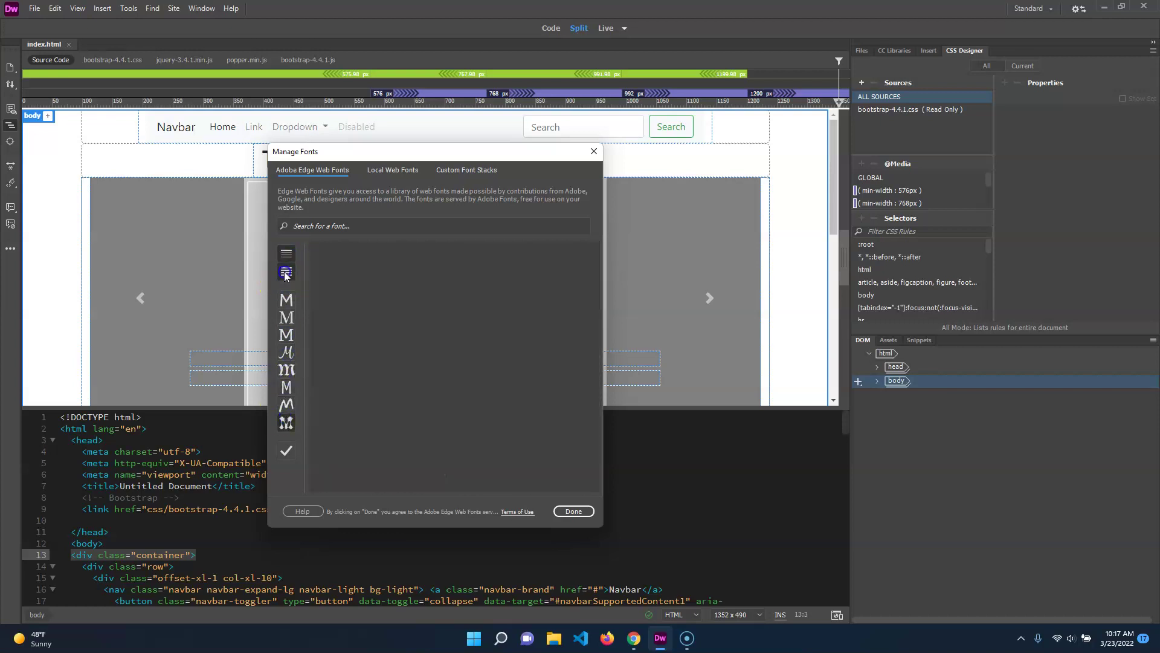
Step: Check the paragraph-recommended web fonts against the different style filters, finishing with the sans-serif category
{"action": "left_click", "coordinate": [286, 302]}
{"action": "left_click", "coordinate": [286, 333]}
{"action": "left_click", "coordinate": [287, 370]}
{"action": "left_click", "coordinate": [286, 386]}
{"action": "left_click", "coordinate": [286, 404]}
{"action": "left_click", "coordinate": [286, 423]}
{"action": "left_click", "coordinate": [281, 317]}
{"action": "left_click", "coordinate": [286, 299]}
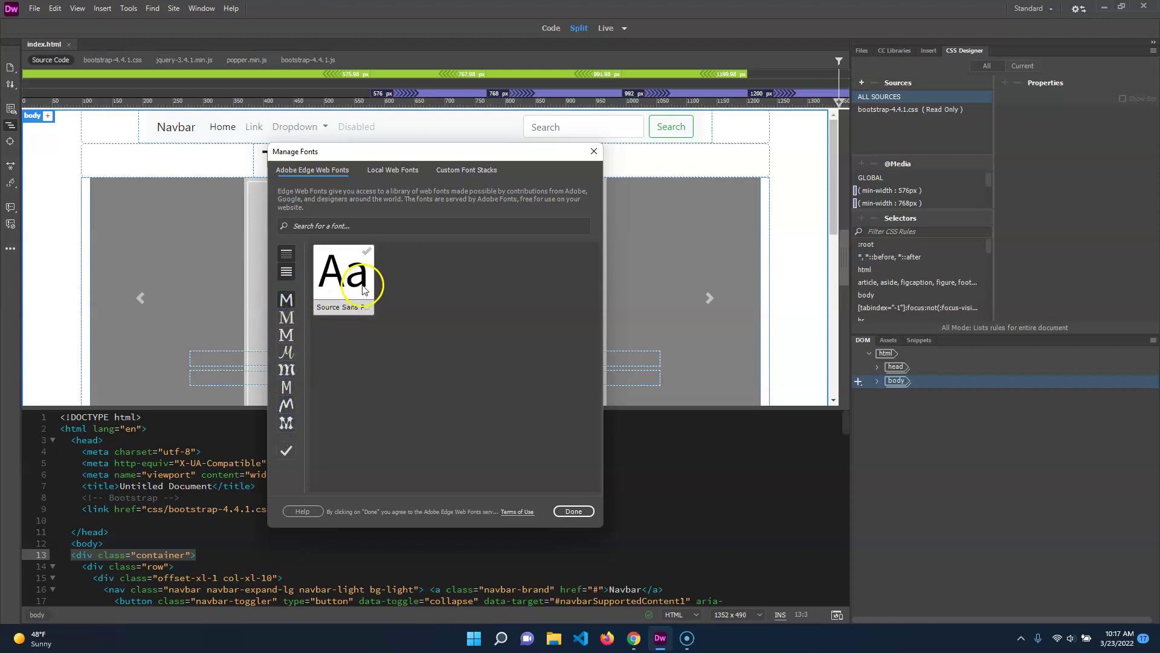
Step: Browse the script, sans-serif, serif and other style categories of web fonts, switching between the heading and paragraph recommendations
{"action": "left_click", "coordinate": [286, 352]}
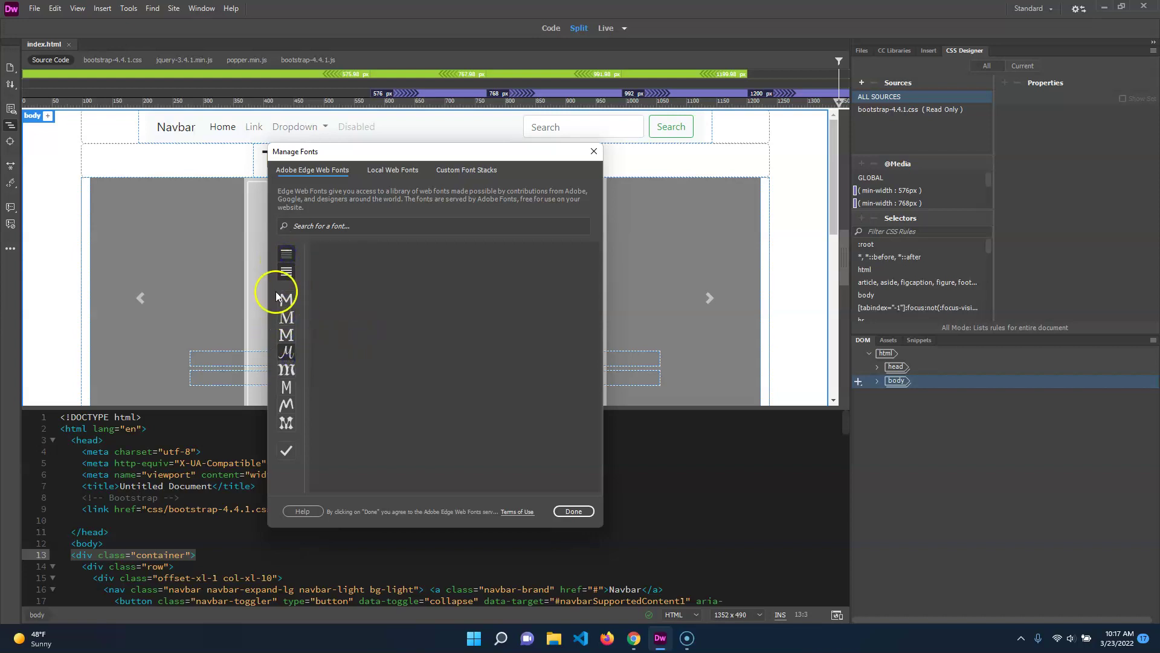
{"action": "left_click", "coordinate": [287, 259]}
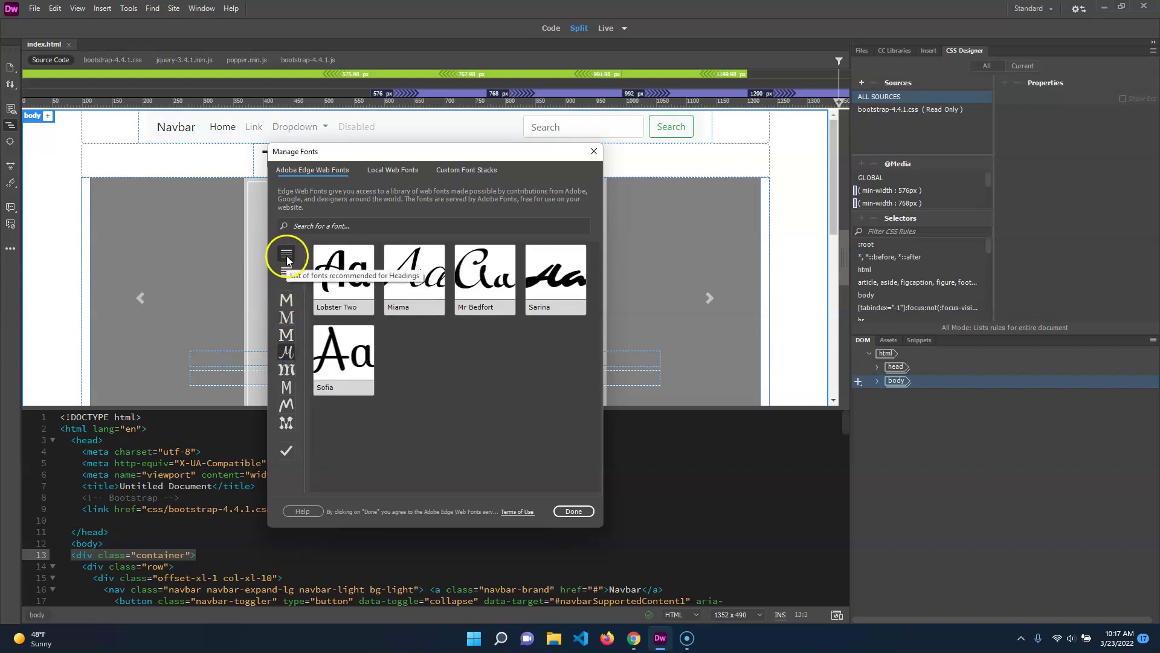
{"action": "left_click", "coordinate": [286, 272]}
{"action": "left_click", "coordinate": [283, 301]}
{"action": "left_click", "coordinate": [288, 260]}
{"action": "left_click", "coordinate": [287, 317]}
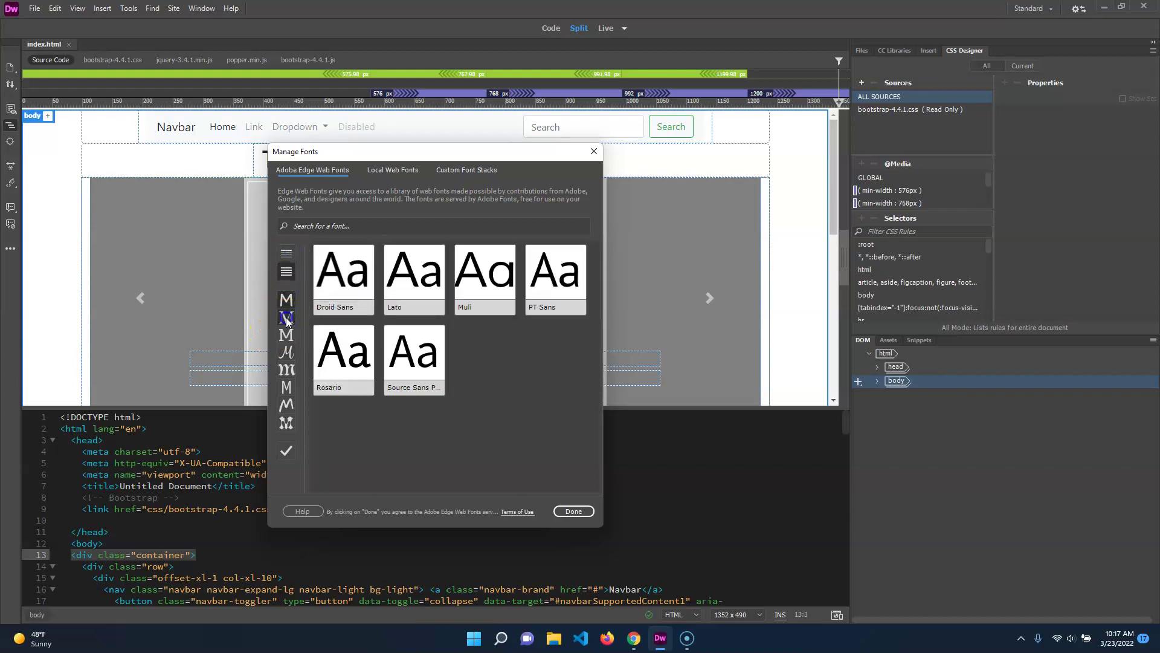
{"action": "left_click", "coordinate": [283, 339]}
{"action": "left_click", "coordinate": [287, 422]}
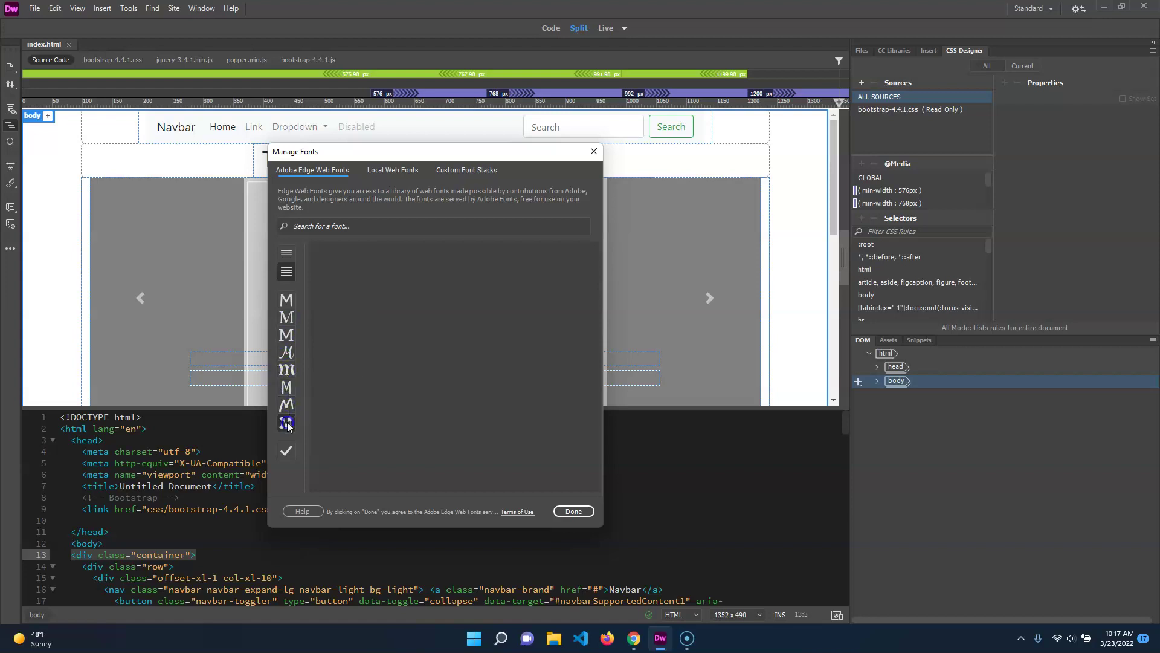
{"action": "left_click", "coordinate": [280, 378]}
{"action": "left_click", "coordinate": [285, 421]}
{"action": "left_click", "coordinate": [288, 256]}
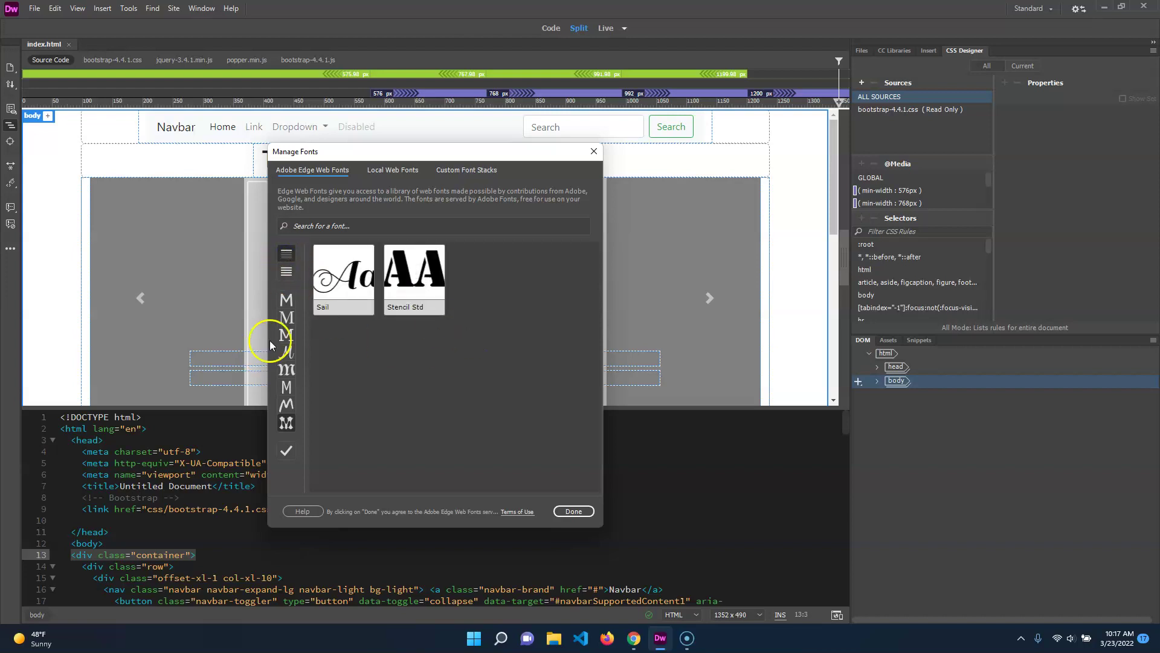
Step: Examine the heading-recommended web fonts in the serif, script, monospace and remaining style categories
{"action": "left_click", "coordinate": [286, 317]}
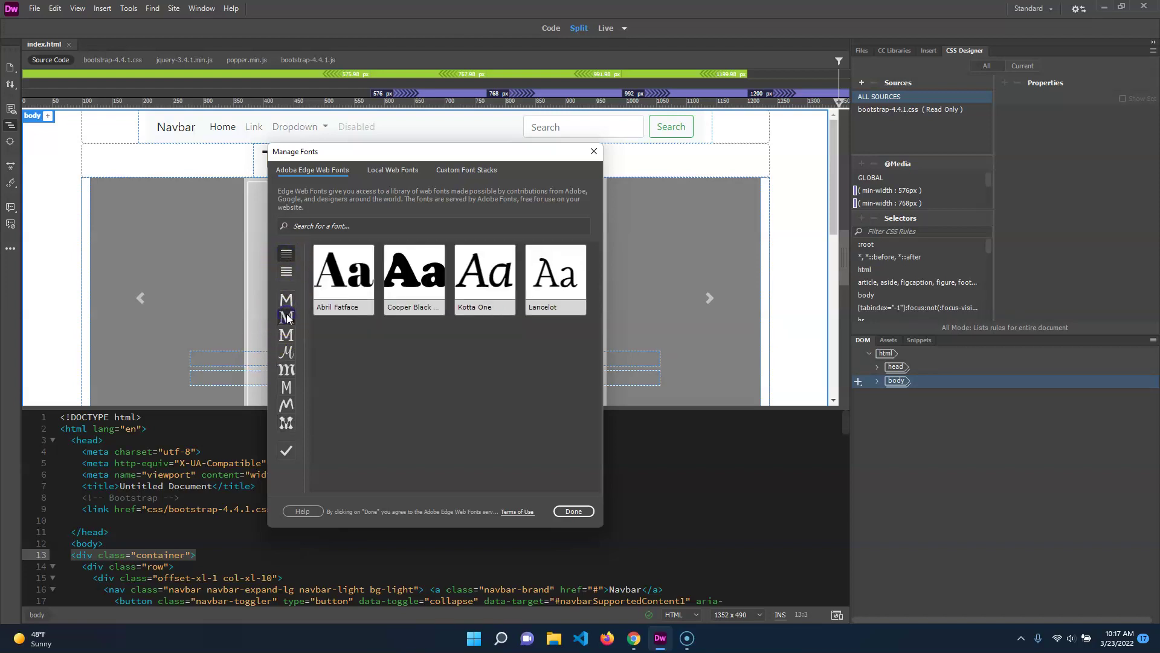
{"action": "left_click", "coordinate": [292, 322]}
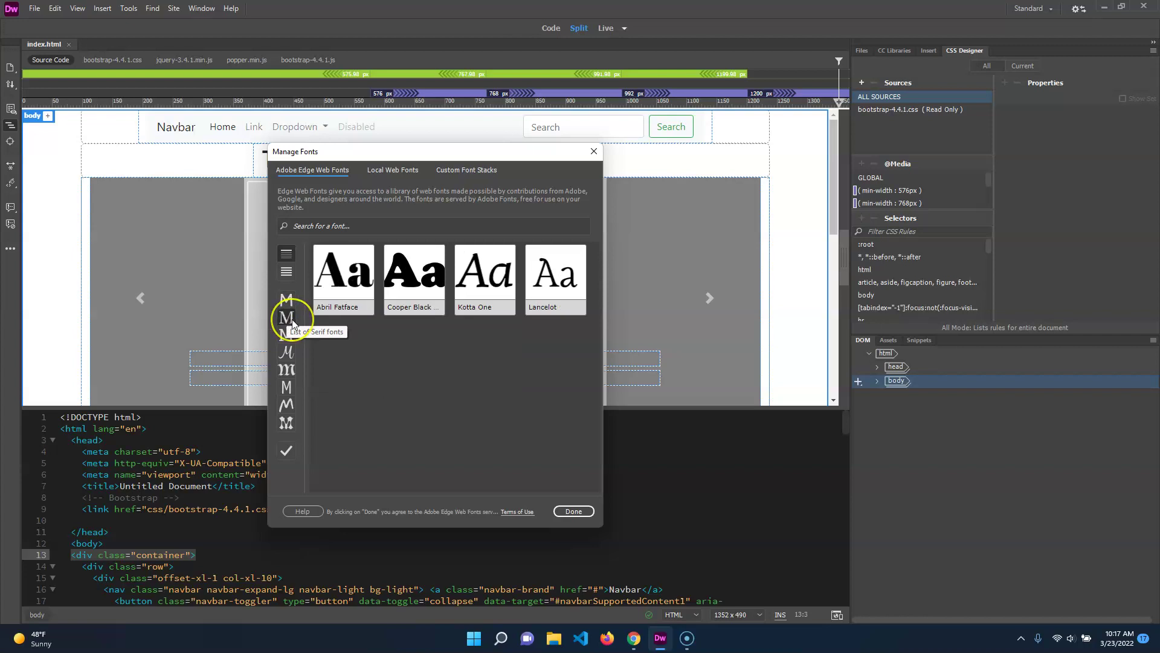
{"action": "left_click", "coordinate": [286, 335]}
{"action": "left_click", "coordinate": [339, 290]}
{"action": "left_click", "coordinate": [286, 352]}
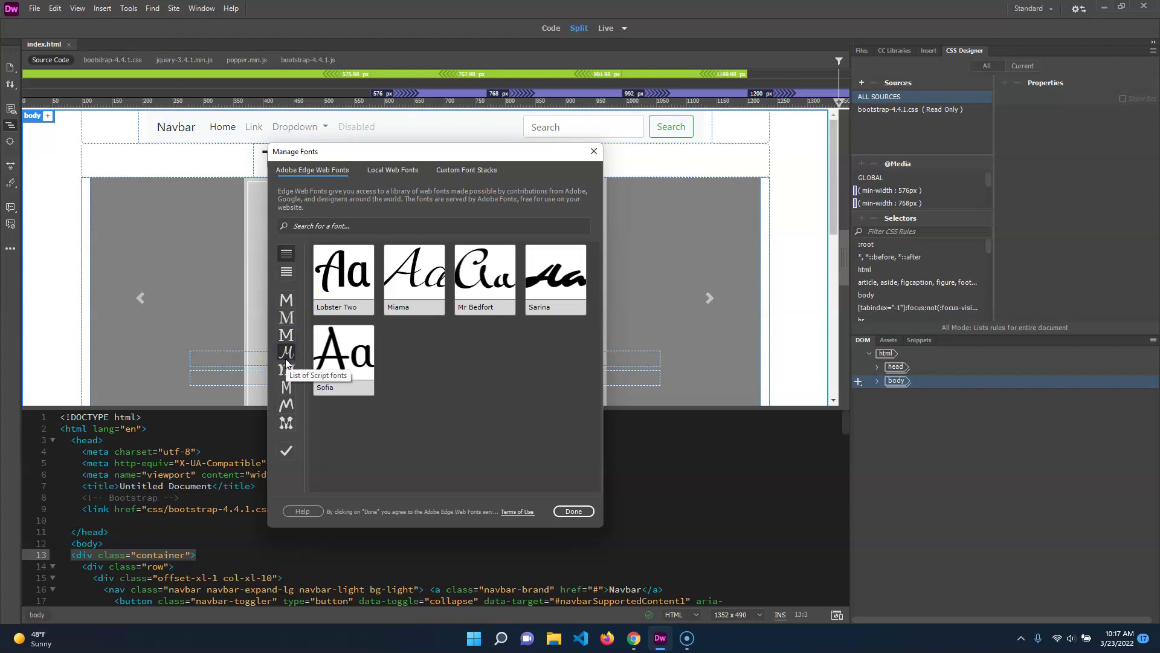
{"action": "left_click", "coordinate": [281, 392]}
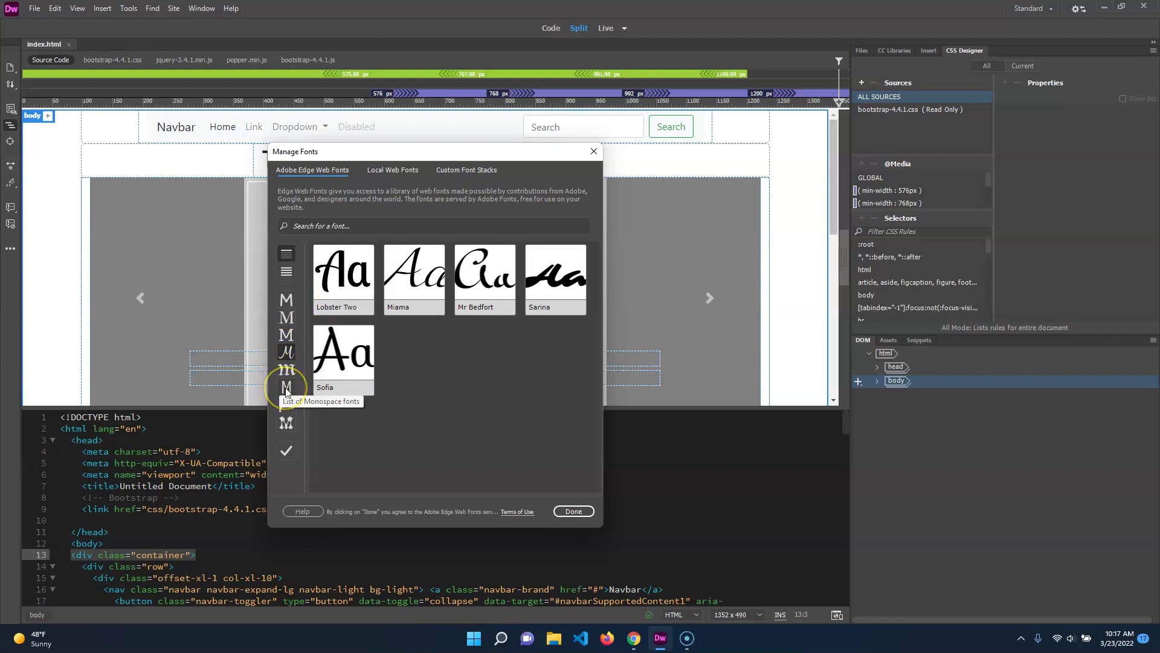
{"action": "left_click", "coordinate": [287, 390]}
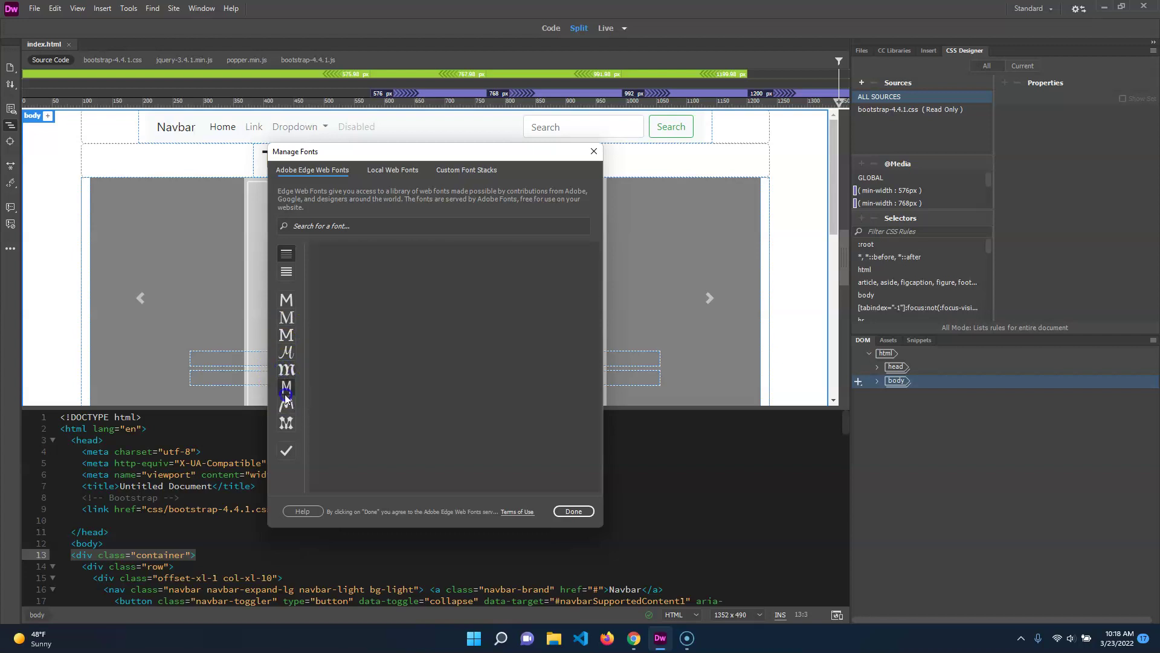
{"action": "left_click", "coordinate": [286, 405]}
{"action": "left_click", "coordinate": [287, 423]}
Step: Select League Gothic from the sans-serif web fonts recommended for headings
{"action": "left_click", "coordinate": [287, 300]}
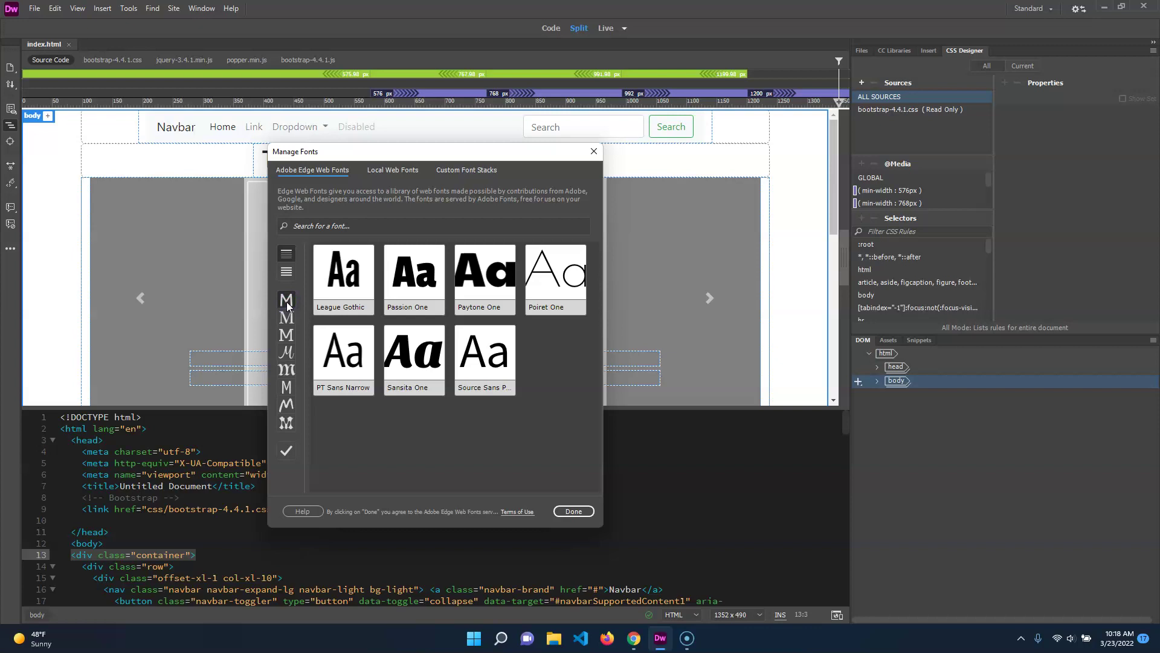
{"action": "left_click", "coordinate": [371, 258]}
{"action": "left_click", "coordinate": [343, 277]}
Step: Select Droid Sans from the sans-serif web fonts recommended for paragraphs and finish managing fonts
{"action": "left_click", "coordinate": [281, 334]}
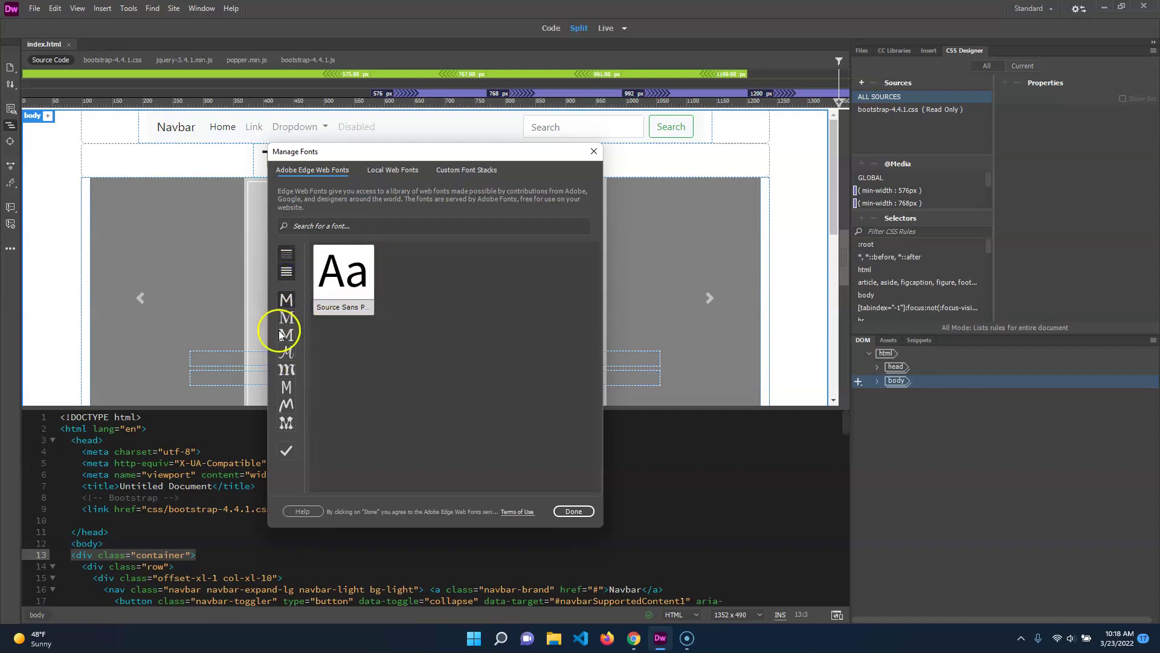
{"action": "left_click", "coordinate": [288, 253]}
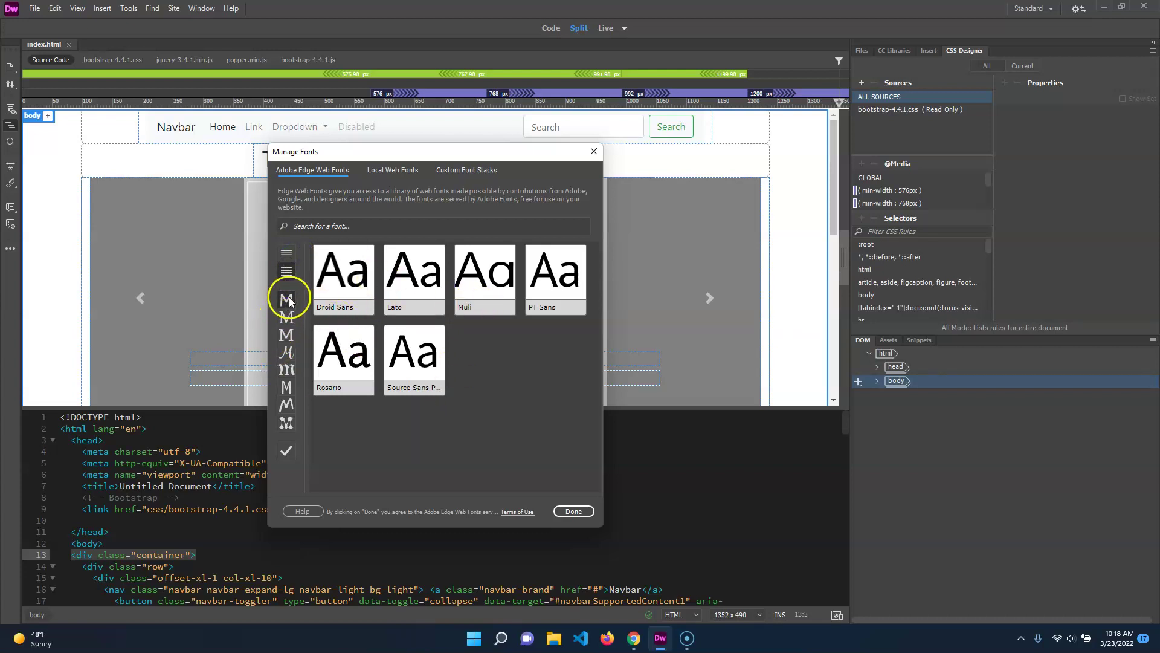
{"action": "left_click", "coordinate": [432, 426]}
{"action": "left_click", "coordinate": [349, 267]}
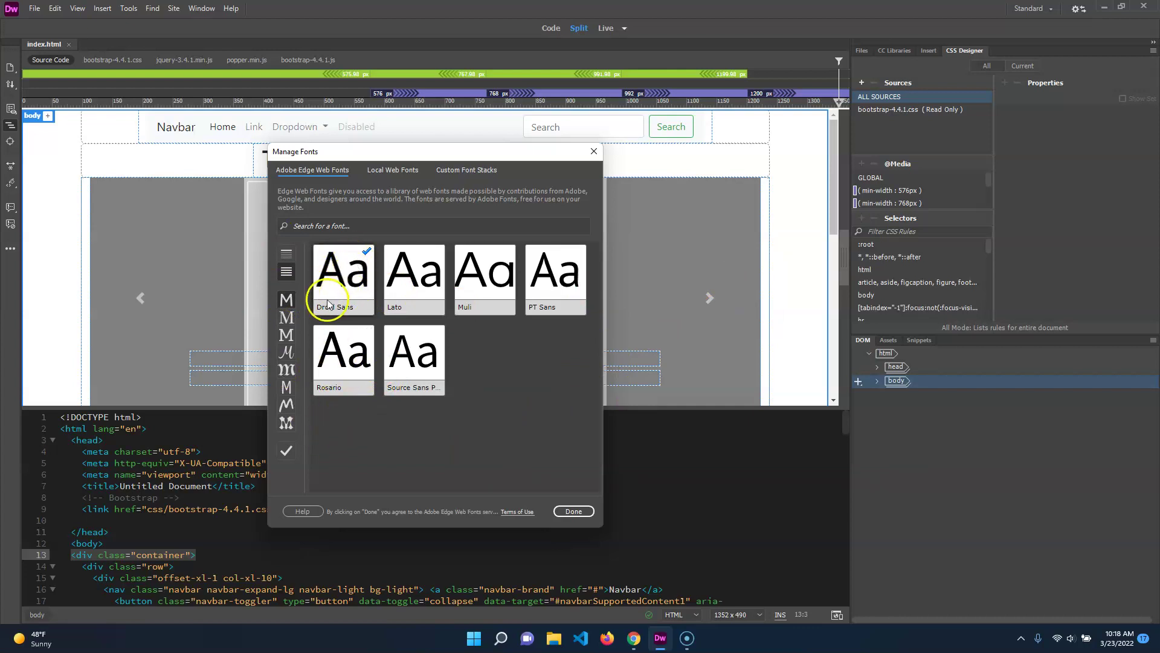
{"action": "left_click", "coordinate": [576, 512]}
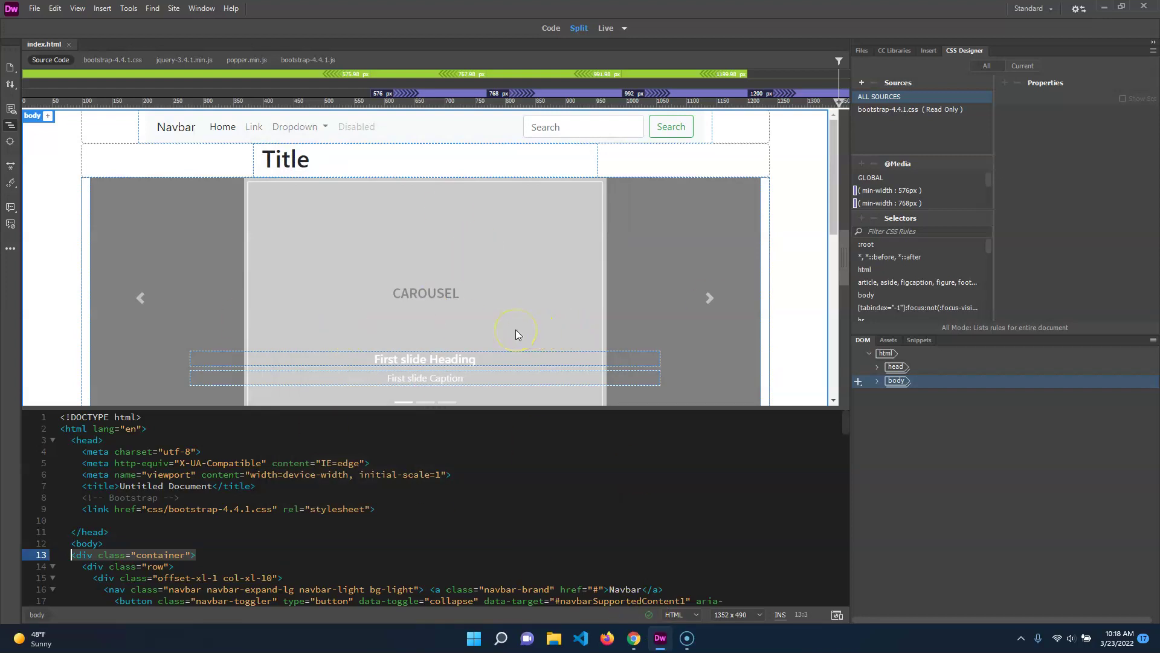
Step: Open Page Properties and set the page font to droid-sans
{"action": "left_click", "coordinate": [36, 9]}
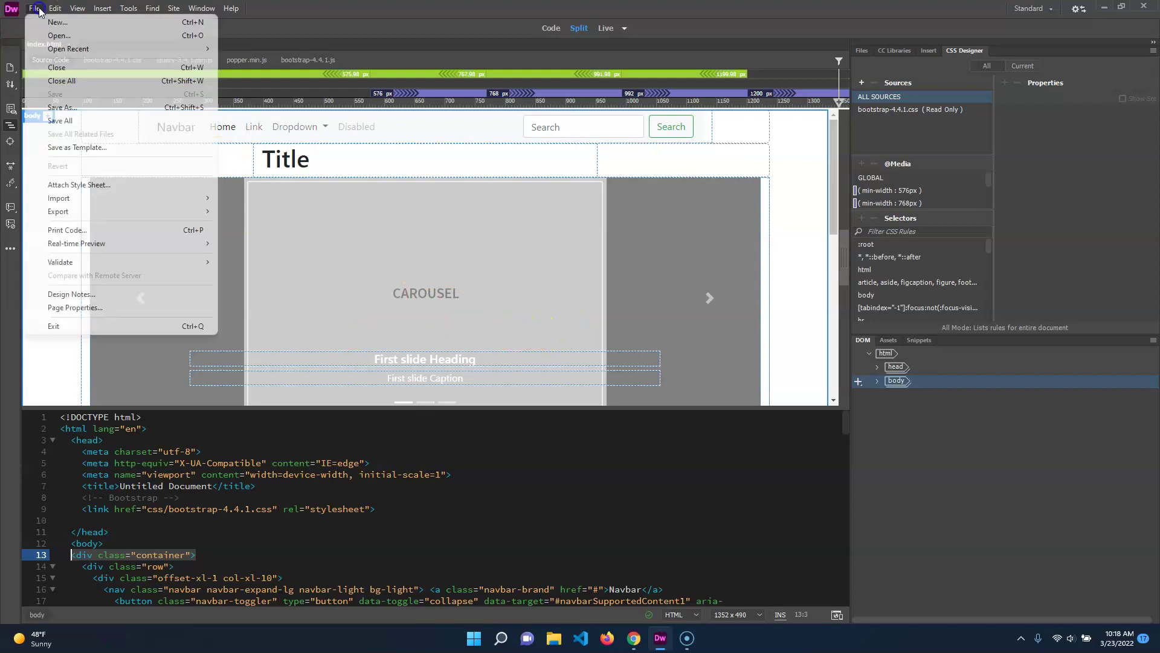
{"action": "left_click", "coordinate": [75, 307]}
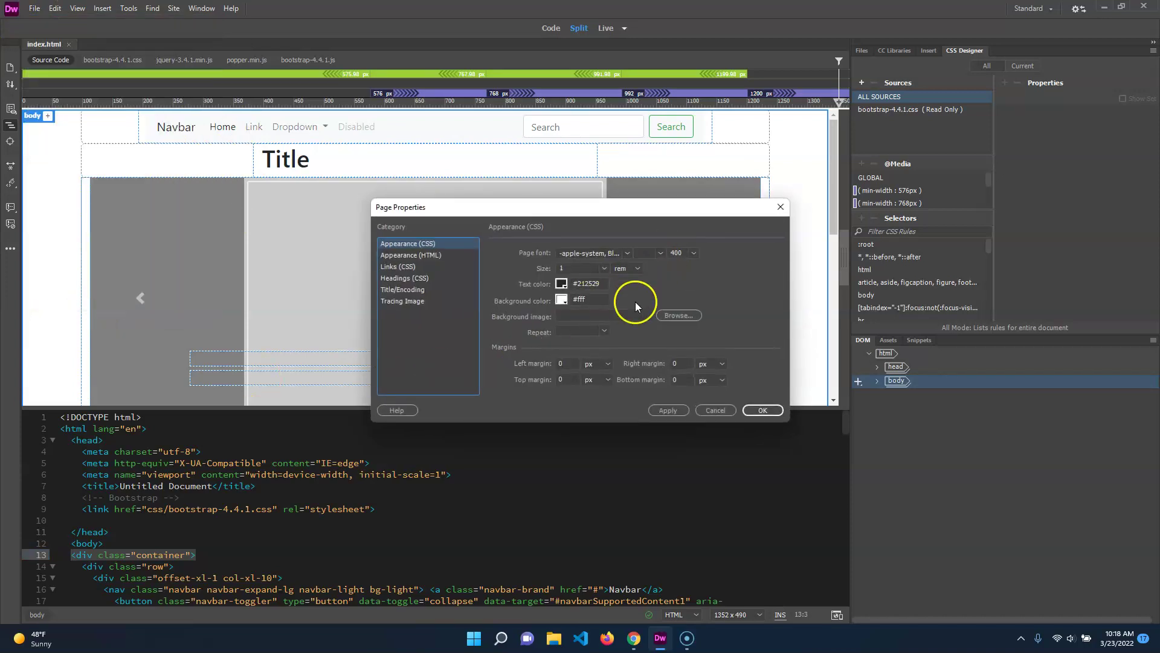
{"action": "left_click", "coordinate": [629, 253]}
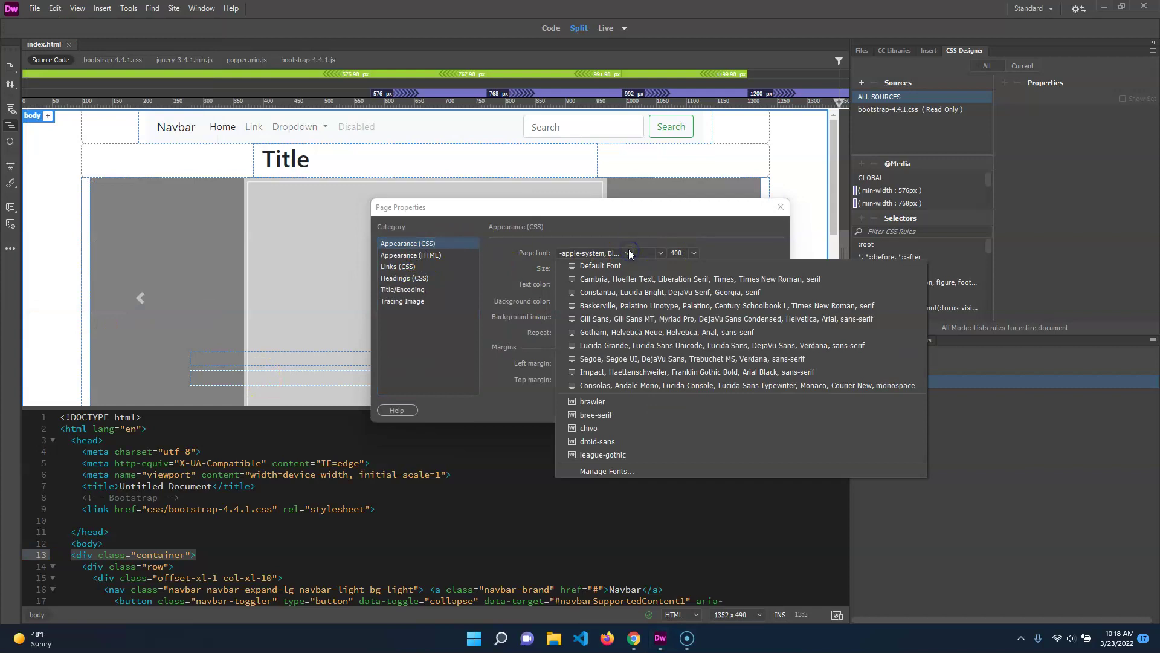
{"action": "left_click", "coordinate": [611, 445]}
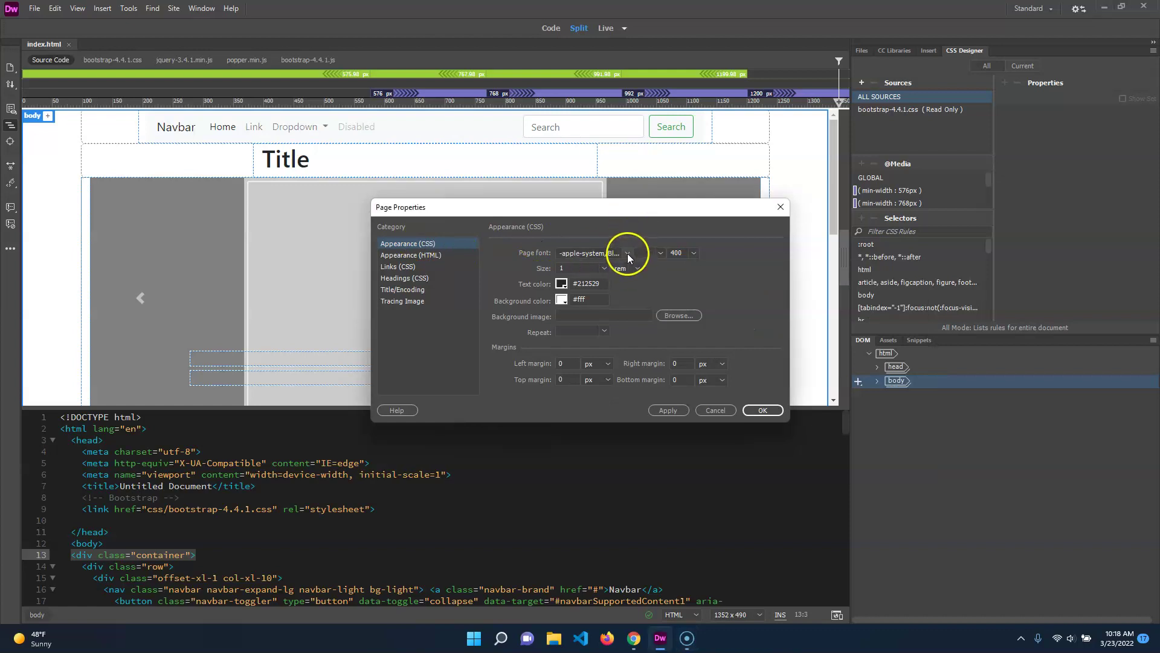
{"action": "left_click", "coordinate": [627, 252]}
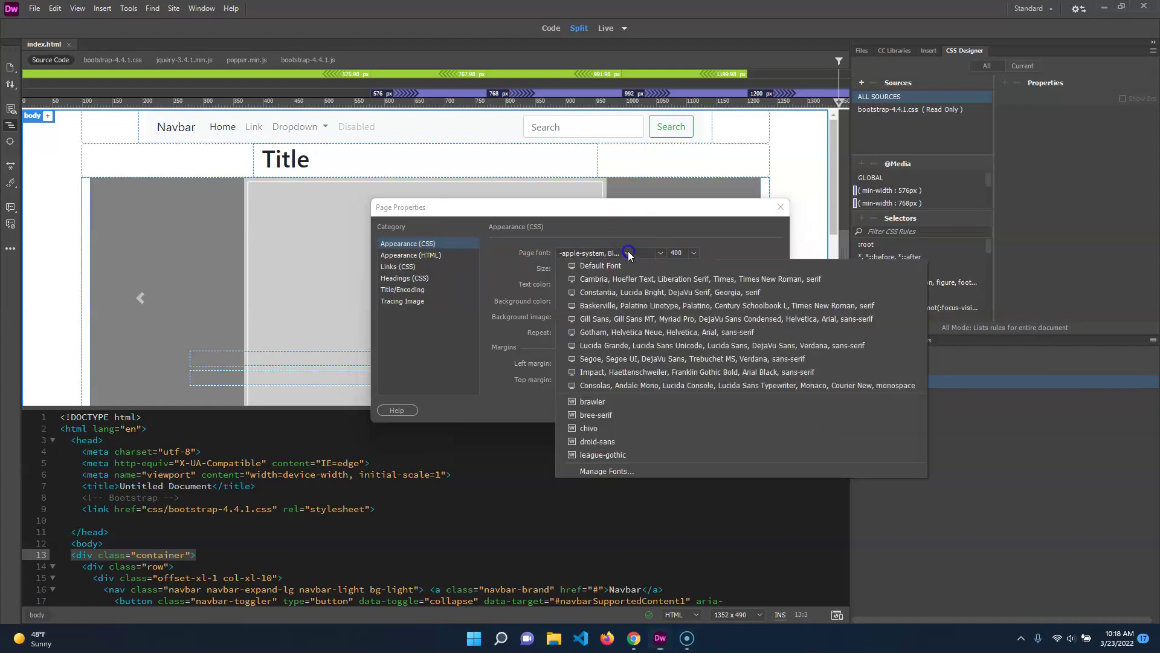
{"action": "left_click", "coordinate": [623, 443]}
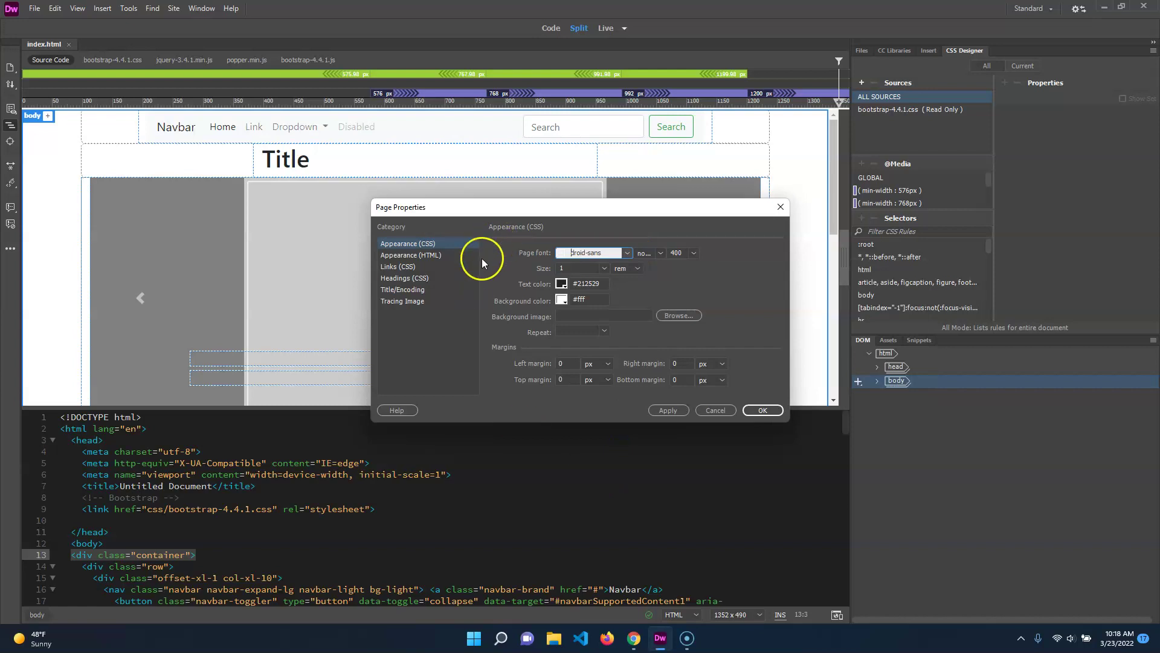
Step: Review the style and weight options of the page font and set its size to 1 rem
{"action": "left_click", "coordinate": [660, 253]}
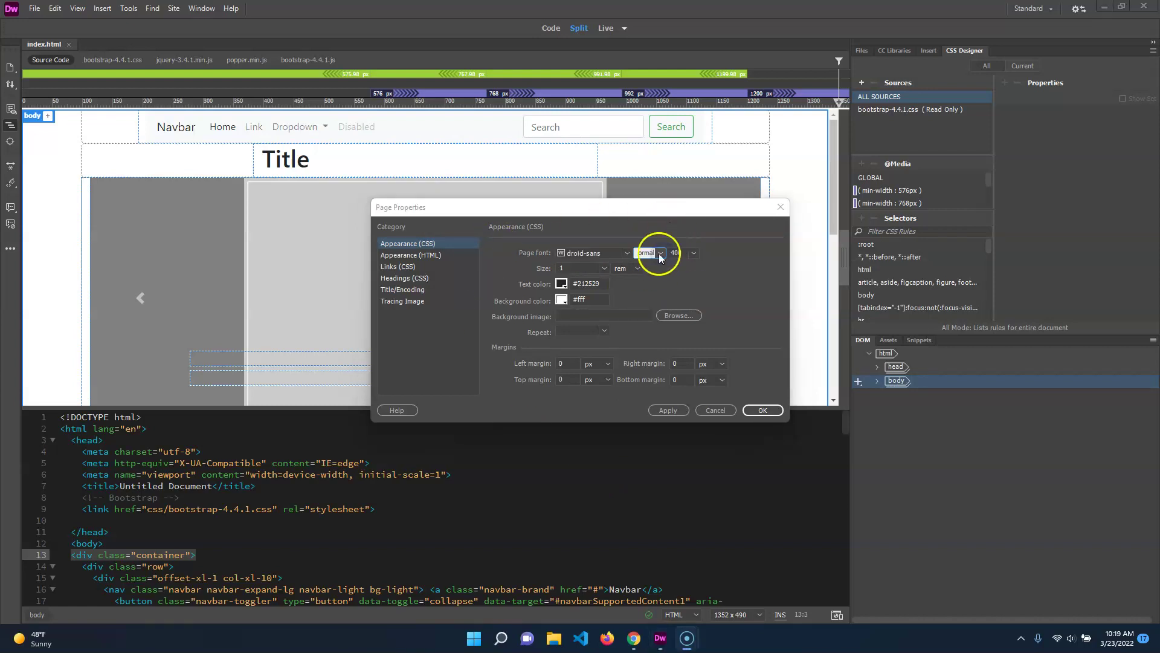
{"action": "left_click", "coordinate": [695, 254]}
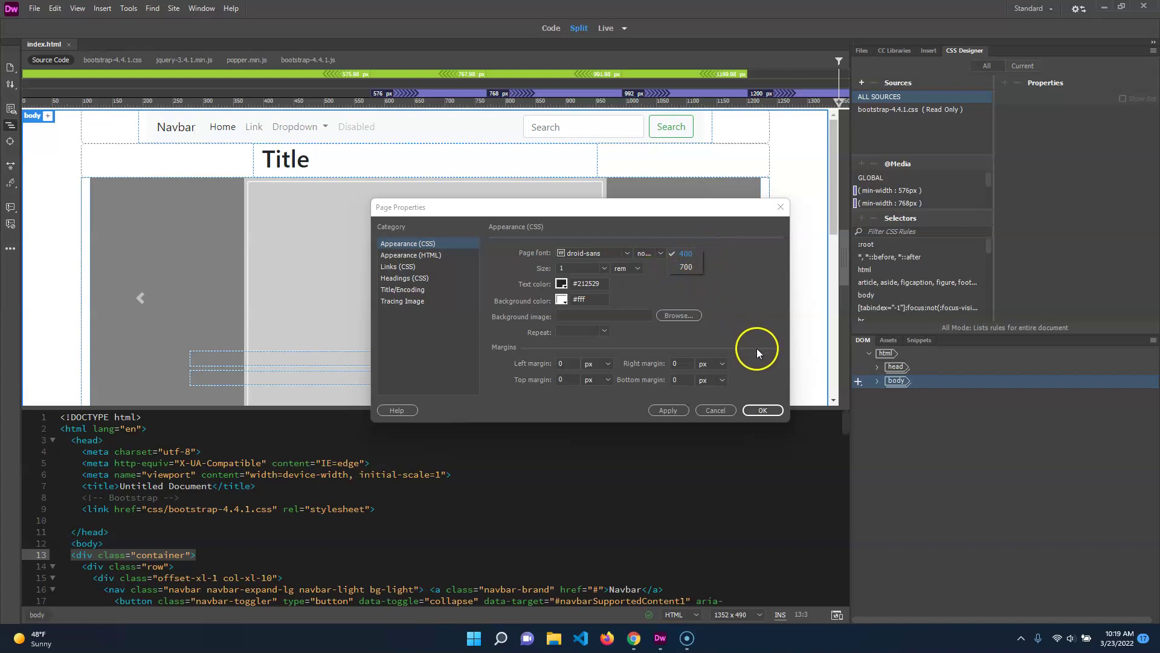
{"action": "left_click", "coordinate": [738, 269]}
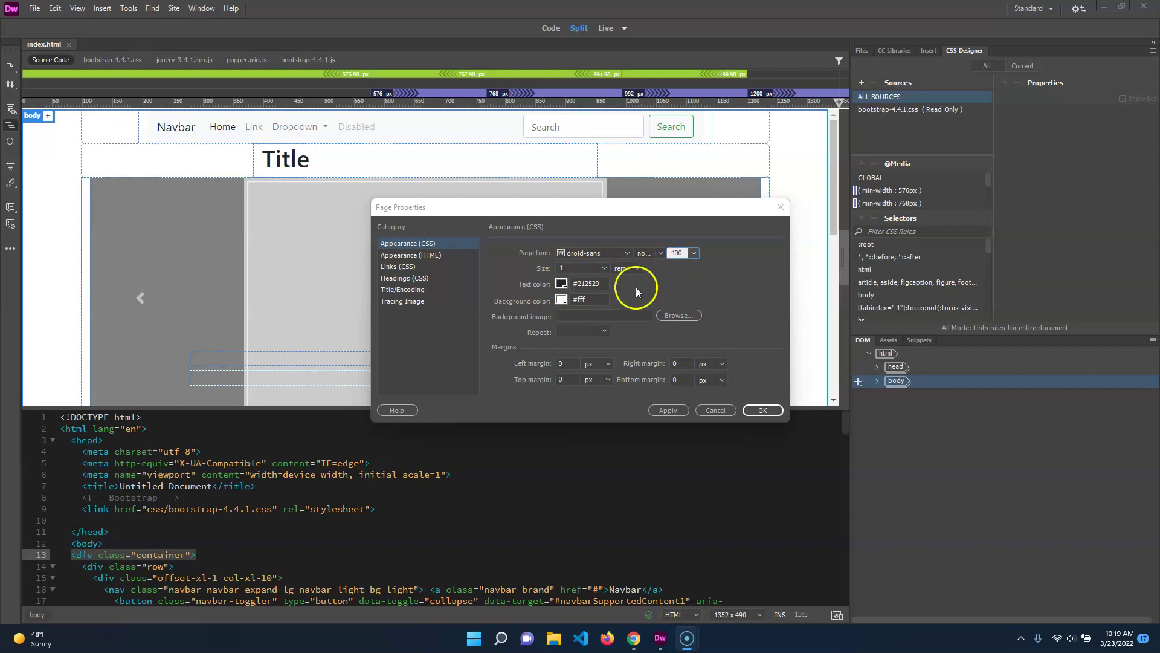
{"action": "left_click", "coordinate": [638, 269]}
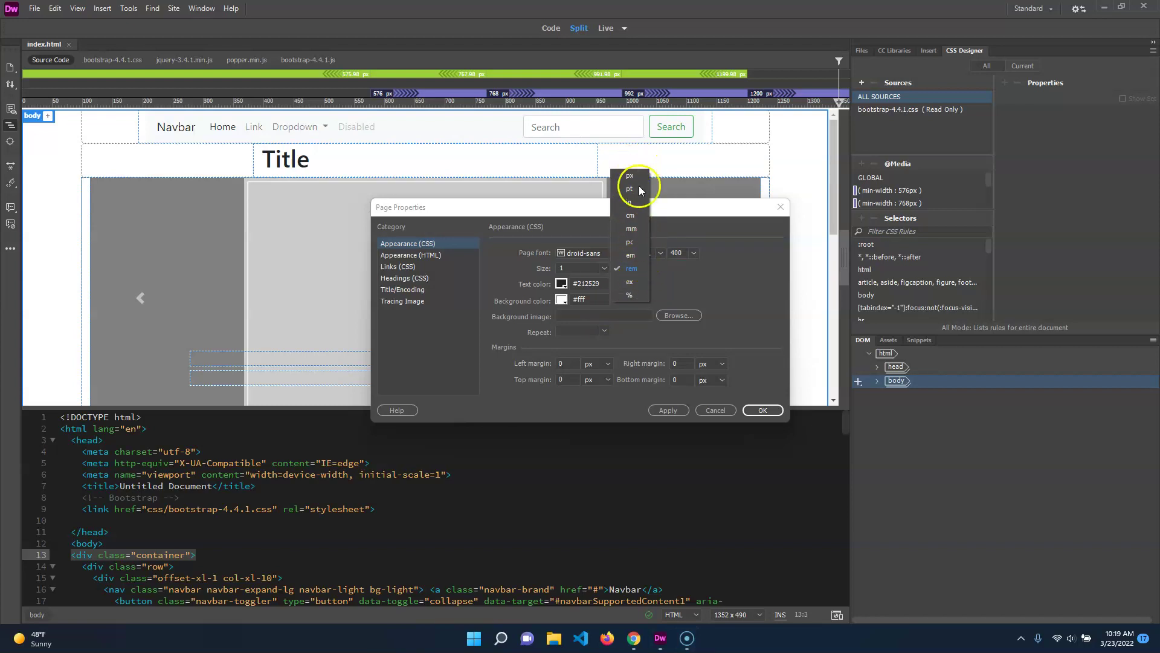
{"action": "left_click", "coordinate": [631, 269]}
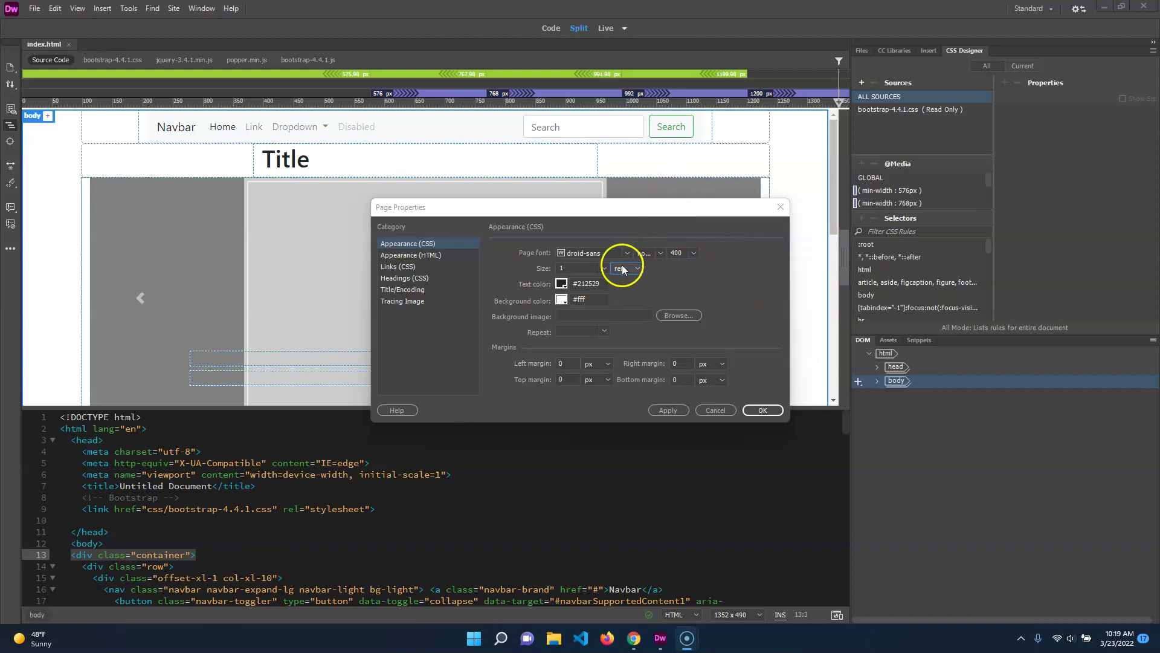
{"action": "left_click", "coordinate": [560, 267]}
{"action": "type", "text": "1"}
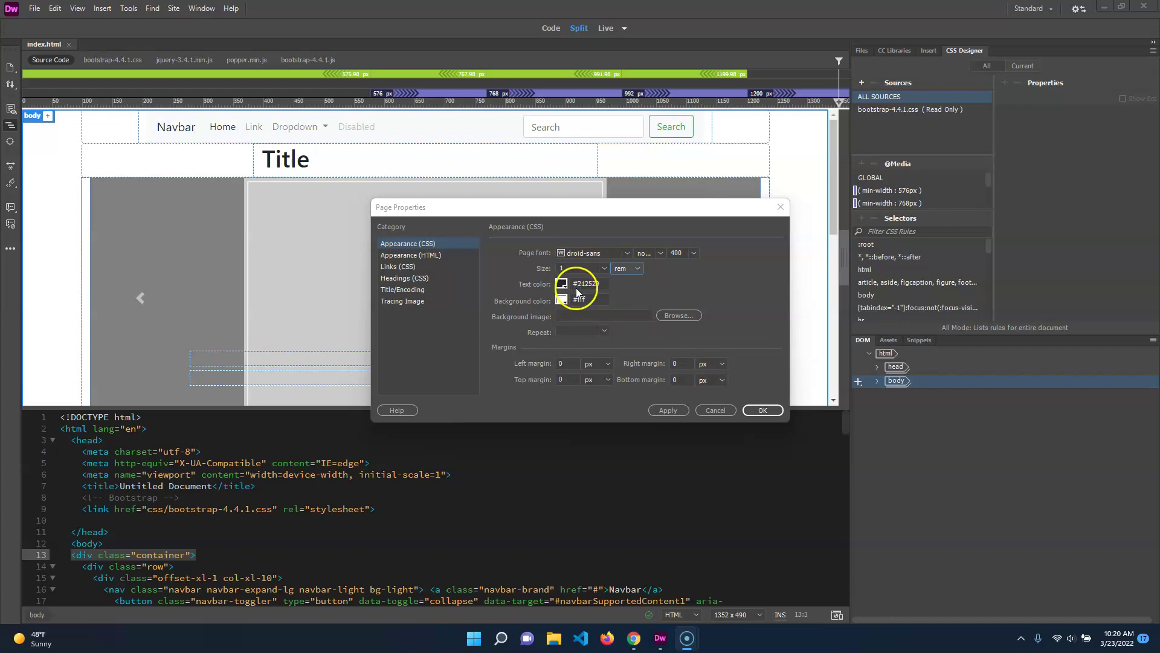
Step: Switch to Chrome and open the color.adobe.com website
{"action": "left_click", "coordinate": [634, 638]}
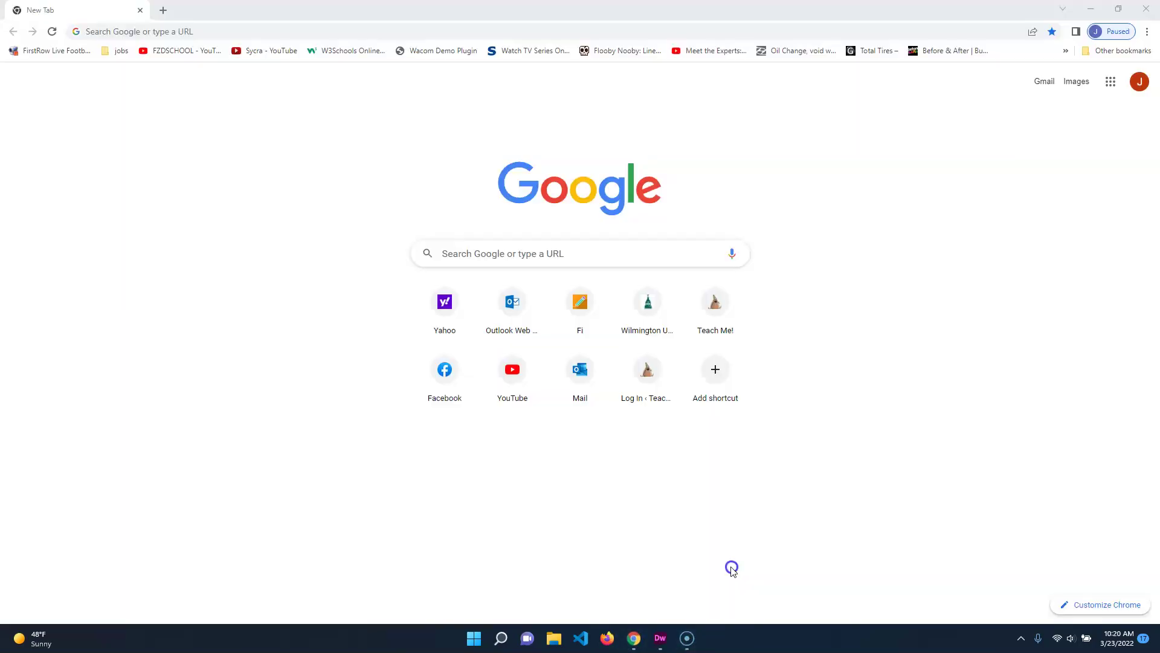
{"action": "left_click", "coordinate": [454, 30]}
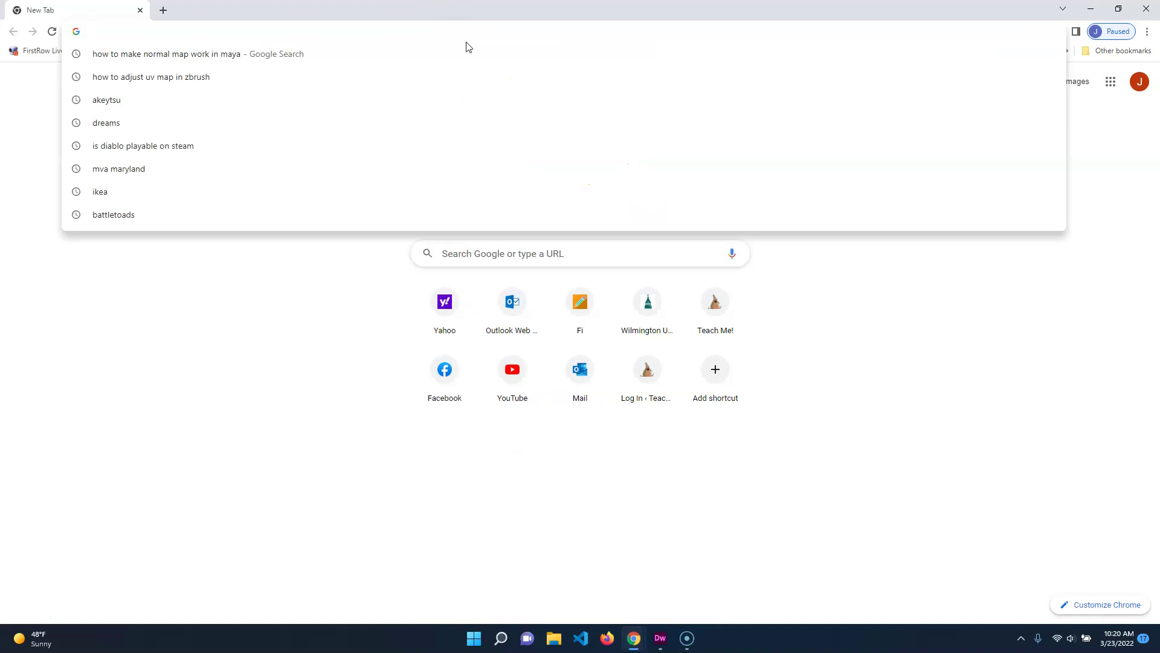
{"action": "type", "text": "ad"}
{"action": "key", "text": "BackSpace"}
{"action": "key", "text": "BackSpace"}
{"action": "key", "text": "BackSpace"}
{"action": "type", "text": "color.adobe.com"}
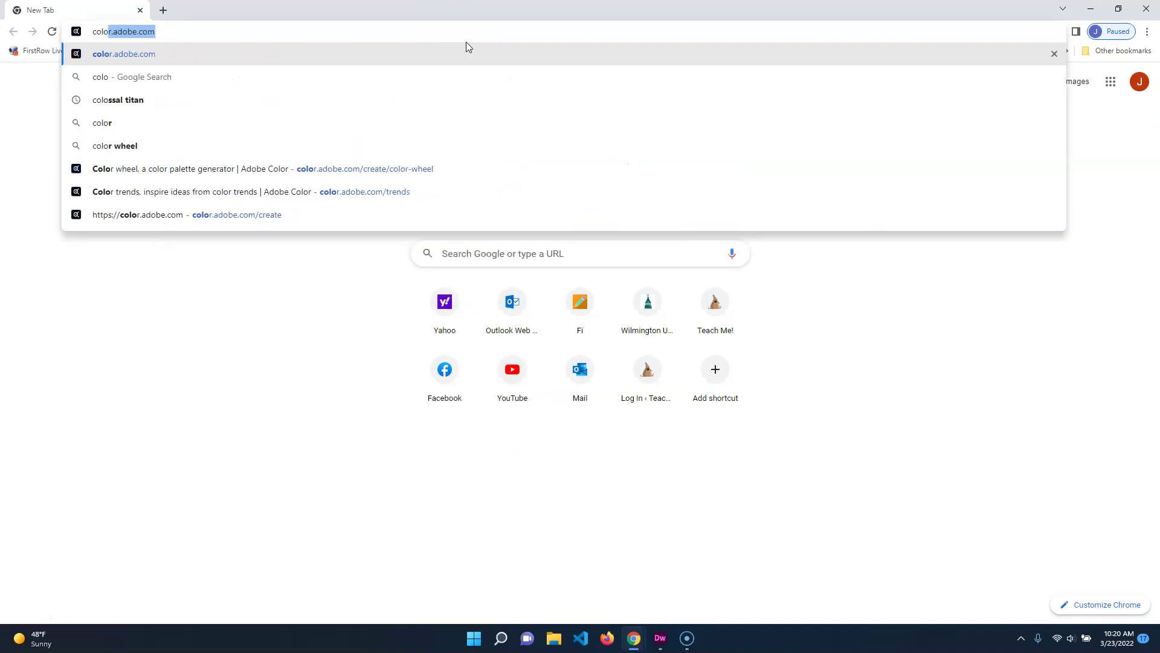
{"action": "key", "text": "Return"}
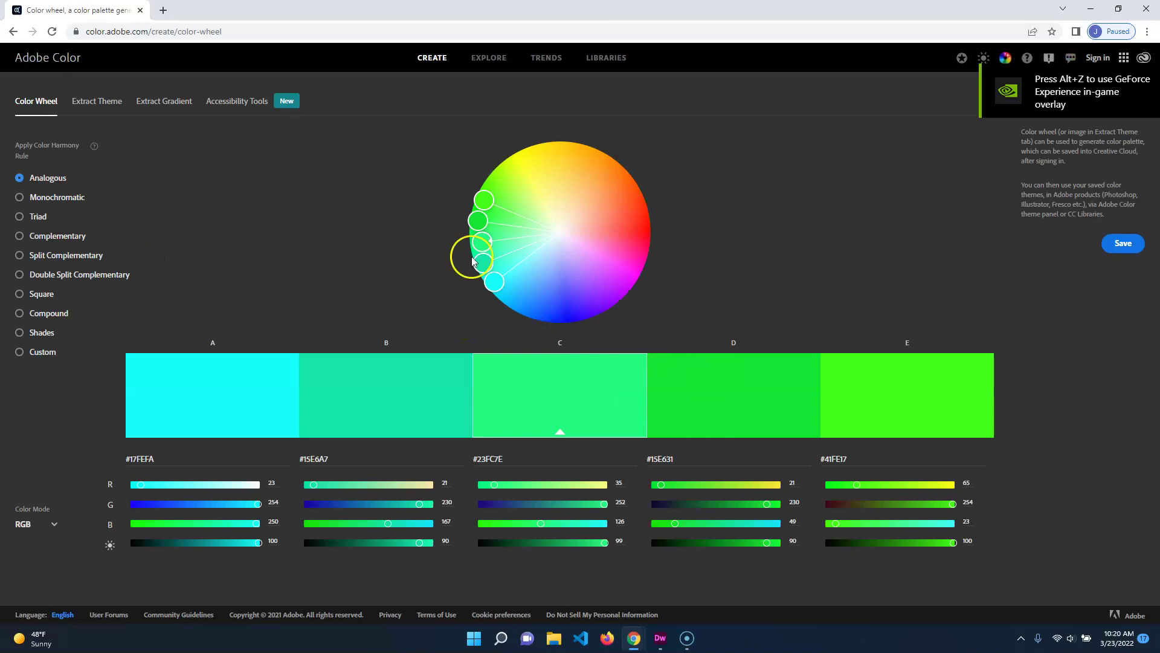
Step: View the Extract Theme and Extract Gradient pages of Adobe Color
{"action": "left_click", "coordinate": [97, 101]}
{"action": "left_click", "coordinate": [161, 103]}
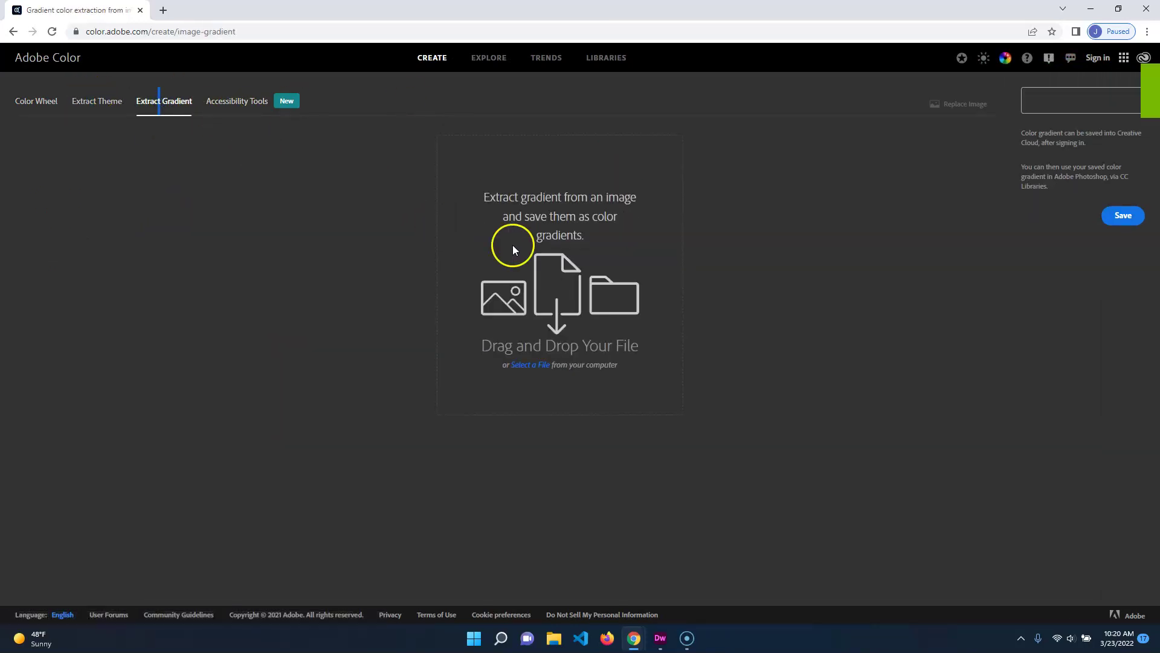
{"action": "left_click", "coordinate": [96, 102]}
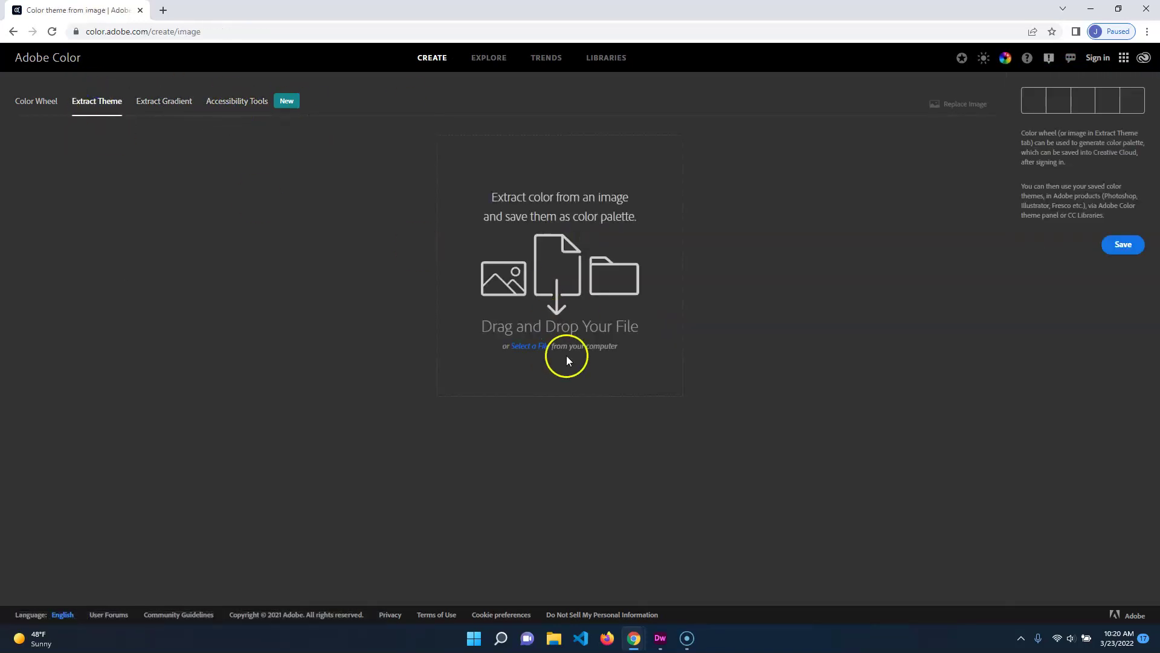
{"action": "left_click", "coordinate": [165, 104]}
Step: Return to the color wheel and apply the Split Complementary harmony rule
{"action": "left_click", "coordinate": [22, 100]}
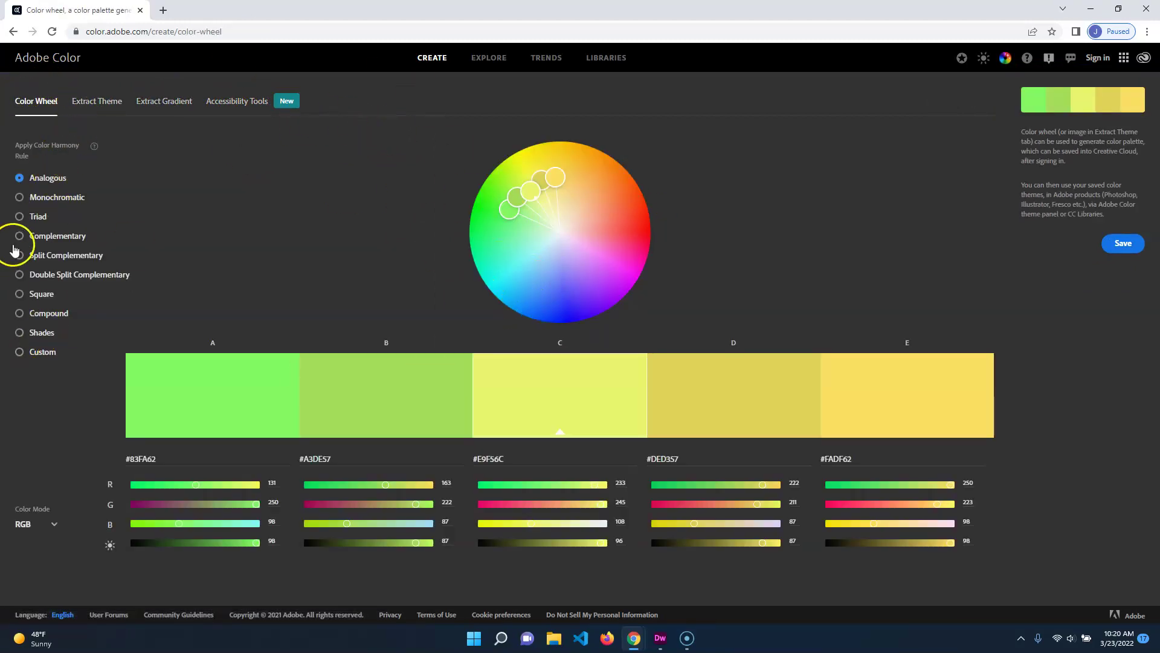
{"action": "left_click", "coordinate": [19, 254]}
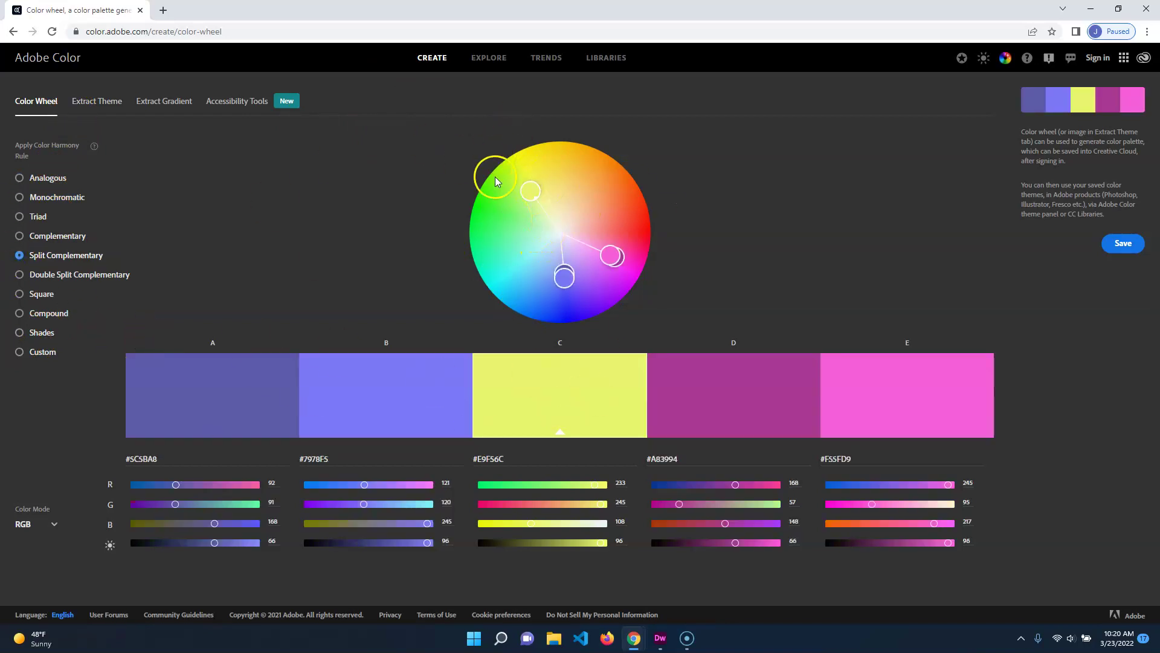
Step: Shift the base color C to bright green #6EF500 and reposition the D and E markers to deep red #A8001D and pink #F56C83
{"action": "mouse_move", "coordinate": [530, 189]}
{"action": "left_mouse_down"}
{"action": "mouse_move", "coordinate": [510, 148]}
{"action": "mouse_move", "coordinate": [530, 154]}
{"action": "mouse_move", "coordinate": [493, 155]}
{"action": "mouse_move", "coordinate": [475, 180]}
{"action": "mouse_move", "coordinate": [486, 177]}
{"action": "mouse_move", "coordinate": [507, 218]}
{"action": "left_mouse_up"}
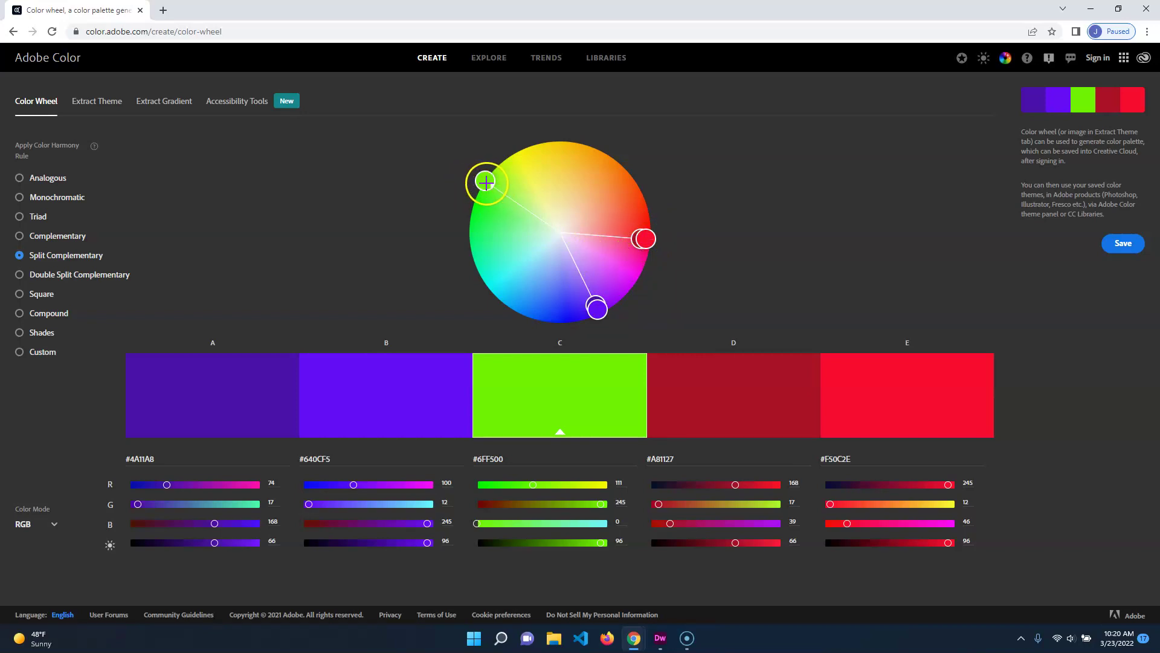
{"action": "left_click_drag", "start_coordinate": [642, 241], "coordinate": [526, 194]}
{"action": "left_click", "coordinate": [473, 219]}
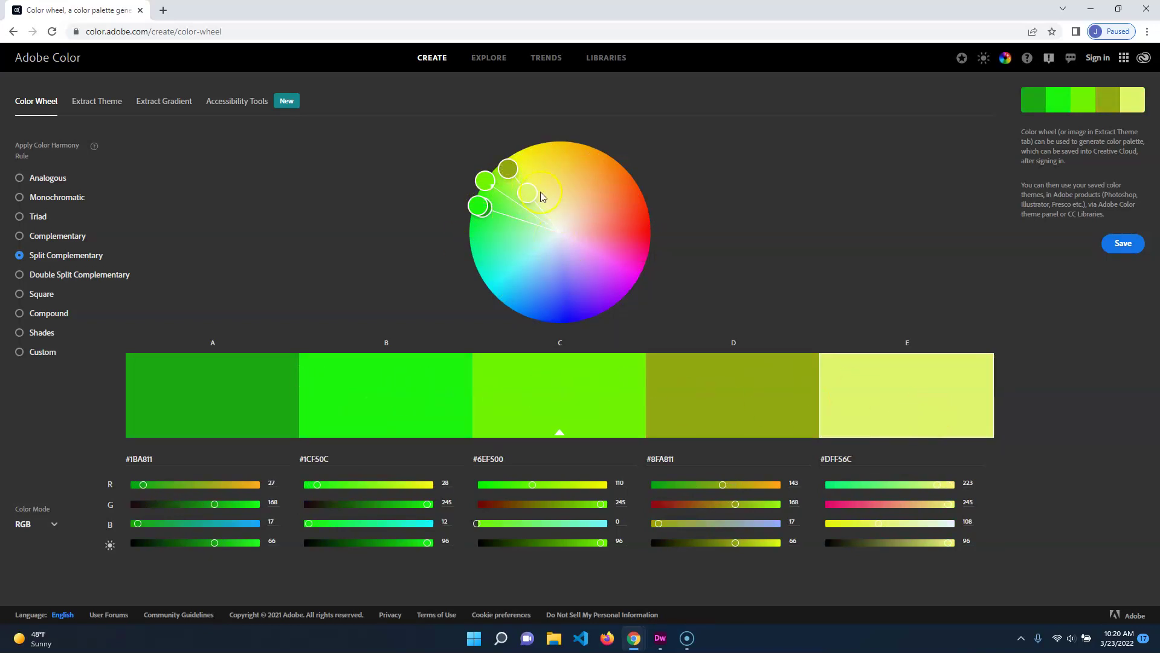
{"action": "mouse_move", "coordinate": [510, 171]}
{"action": "left_mouse_down"}
{"action": "mouse_move", "coordinate": [640, 197]}
{"action": "mouse_move", "coordinate": [689, 254]}
{"action": "mouse_move", "coordinate": [703, 247]}
{"action": "left_mouse_up"}
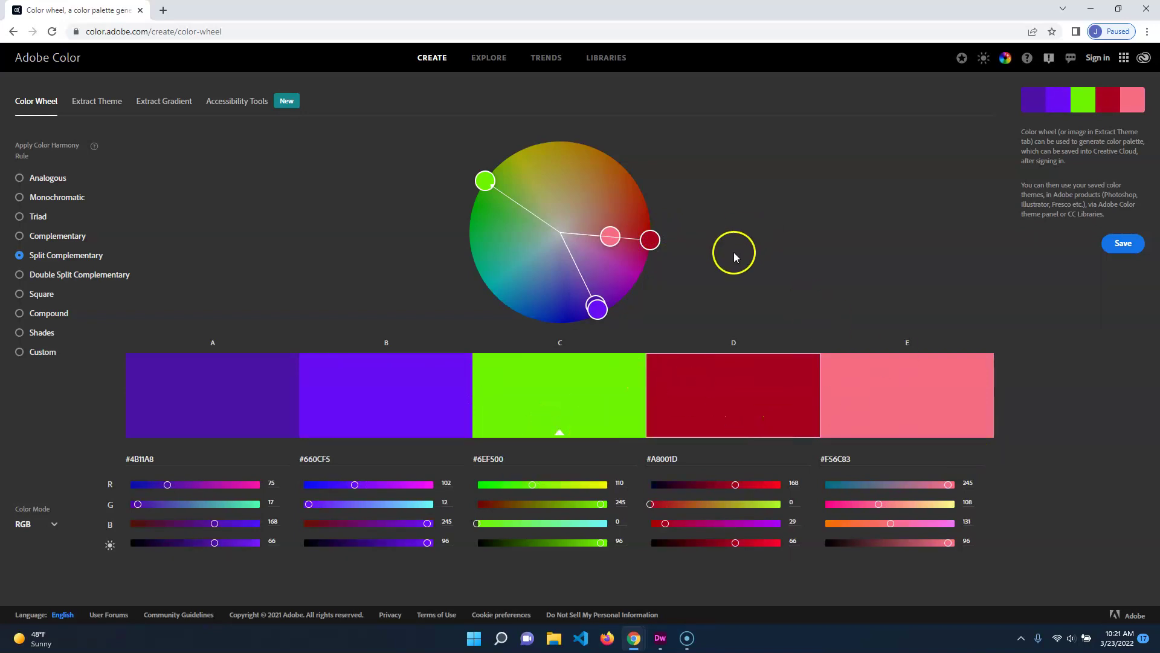
Step: Mute the palette's supporting colors by moving the D, B and A markers toward the center of the color wheel
{"action": "left_click_drag", "start_coordinate": [644, 242], "coordinate": [585, 229]}
{"action": "left_click_drag", "start_coordinate": [583, 313], "coordinate": [566, 255]}
{"action": "left_click_drag", "start_coordinate": [580, 310], "coordinate": [569, 264]}
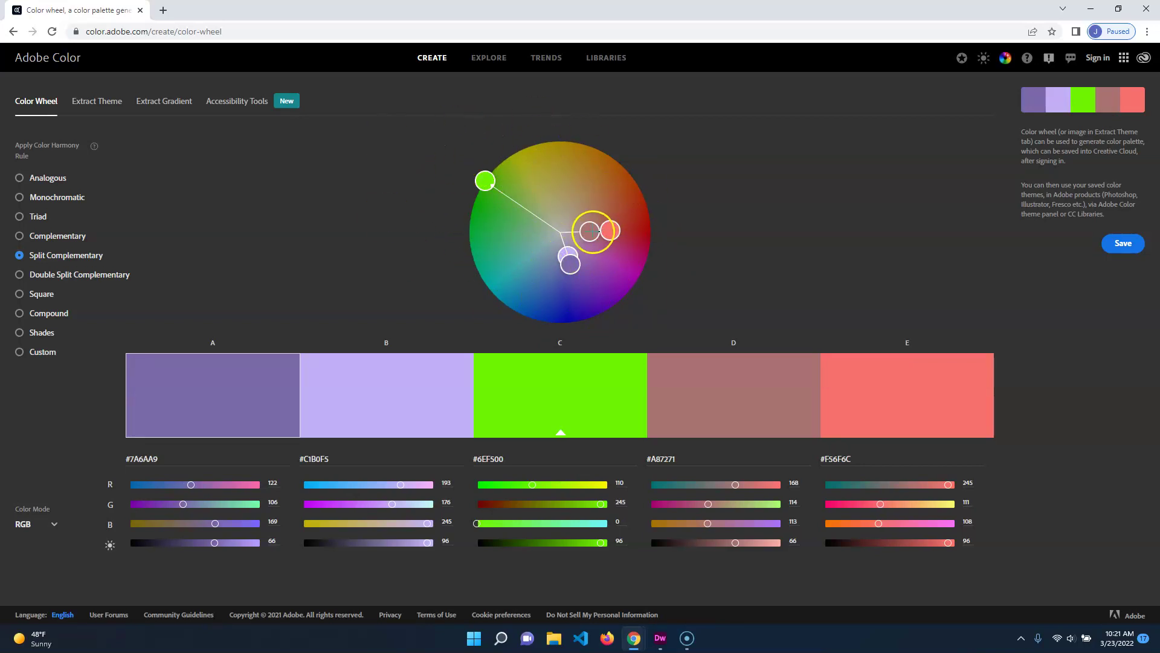
Step: Change base color C to orange #F58F0A and shift the supporting colors to soft greens and purples, with B a very pale green
{"action": "mouse_move", "coordinate": [485, 180]}
{"action": "left_mouse_down"}
{"action": "mouse_move", "coordinate": [541, 156]}
{"action": "mouse_move", "coordinate": [601, 156]}
{"action": "left_mouse_up"}
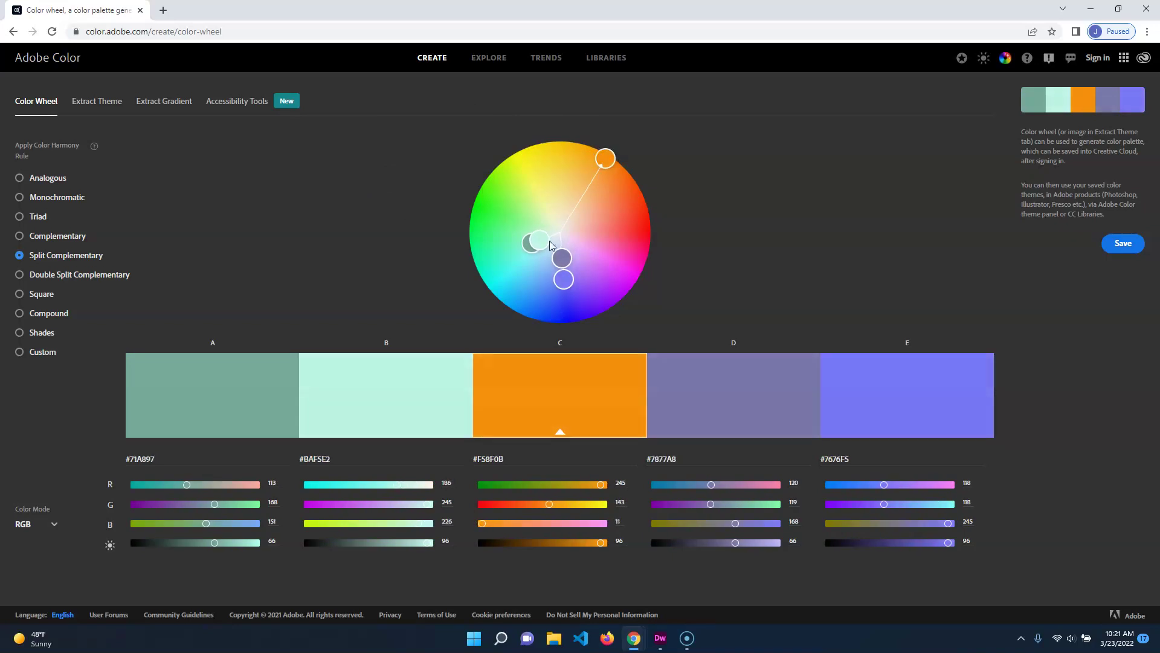
{"action": "mouse_move", "coordinate": [534, 242]}
{"action": "left_mouse_down"}
{"action": "mouse_move", "coordinate": [545, 237]}
{"action": "mouse_move", "coordinate": [526, 249]}
{"action": "mouse_move", "coordinate": [534, 234]}
{"action": "mouse_move", "coordinate": [578, 262]}
{"action": "left_mouse_up"}
{"action": "left_click", "coordinate": [570, 256]}
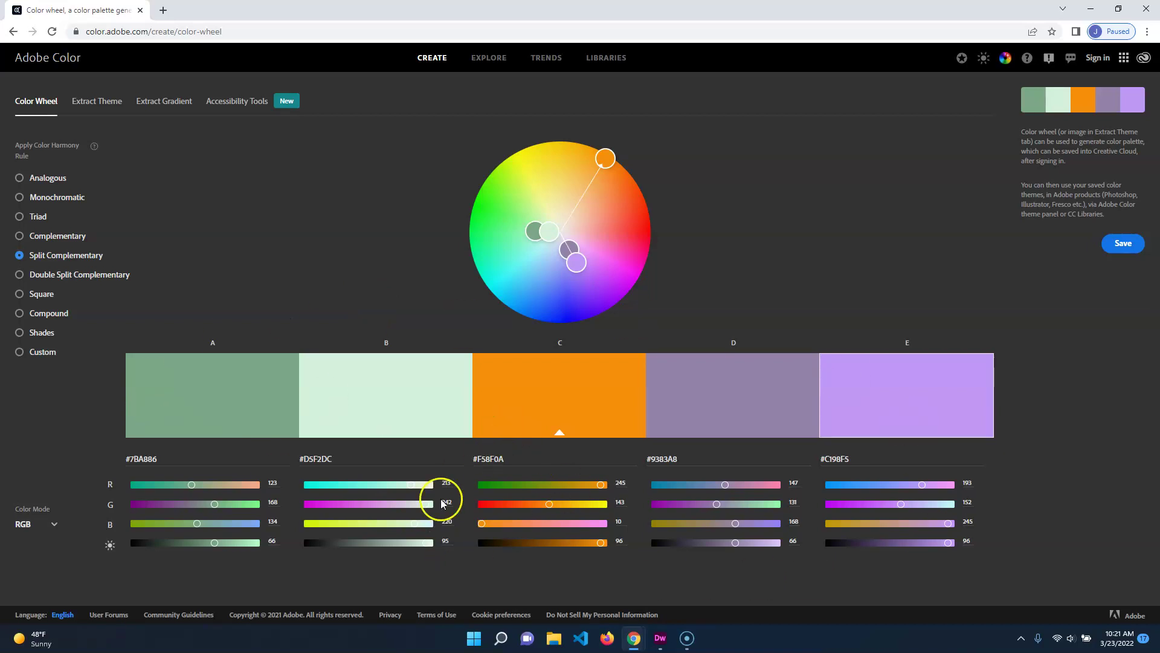
{"action": "left_click_drag", "start_coordinate": [546, 235], "coordinate": [554, 229]}
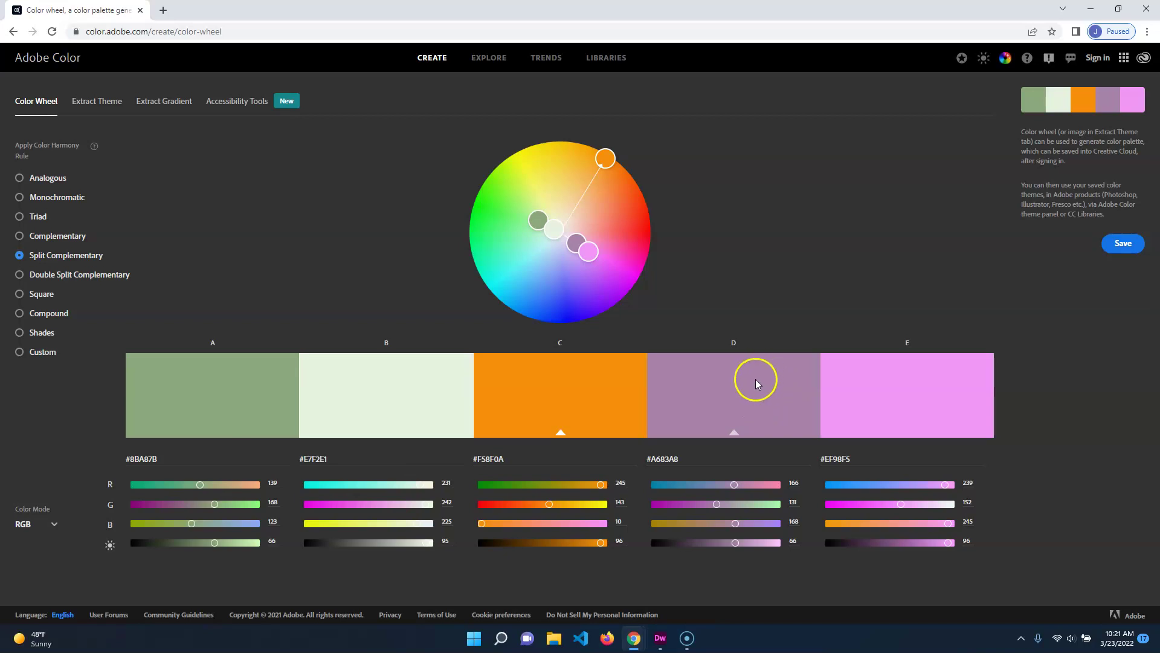
Step: Darken color A to the near-black #1D241A and copy its hex code
{"action": "left_click_drag", "start_coordinate": [215, 543], "coordinate": [151, 544]}
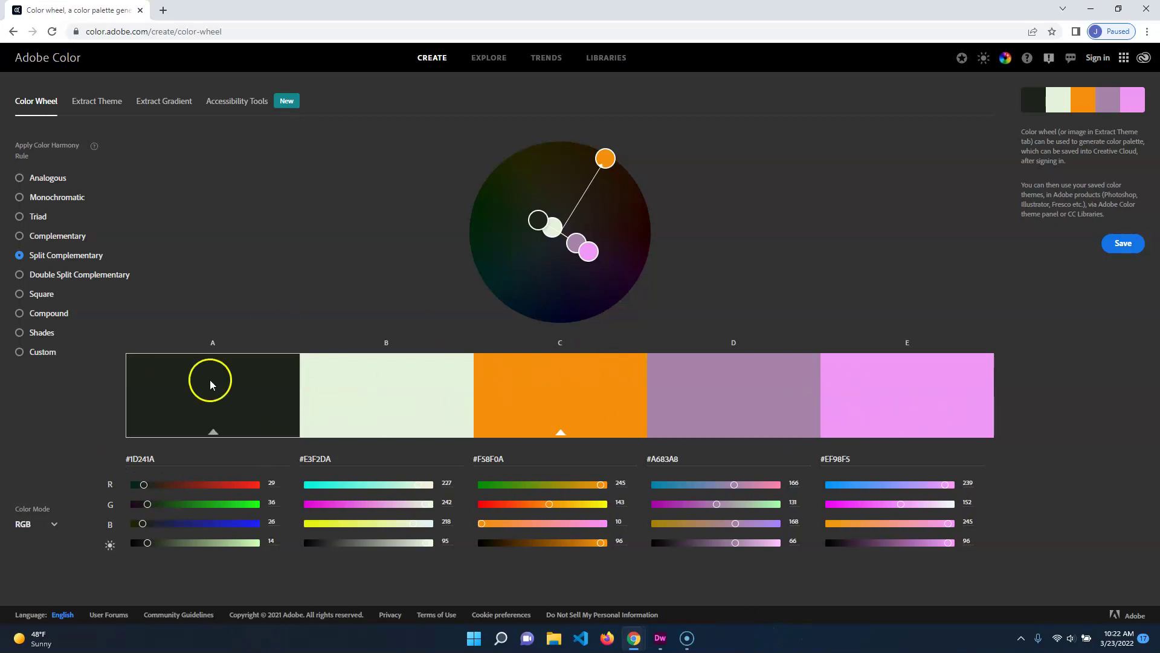
{"action": "left_click_drag", "start_coordinate": [155, 459], "coordinate": [104, 457]}
{"action": "key", "text": "ctrl+c"}
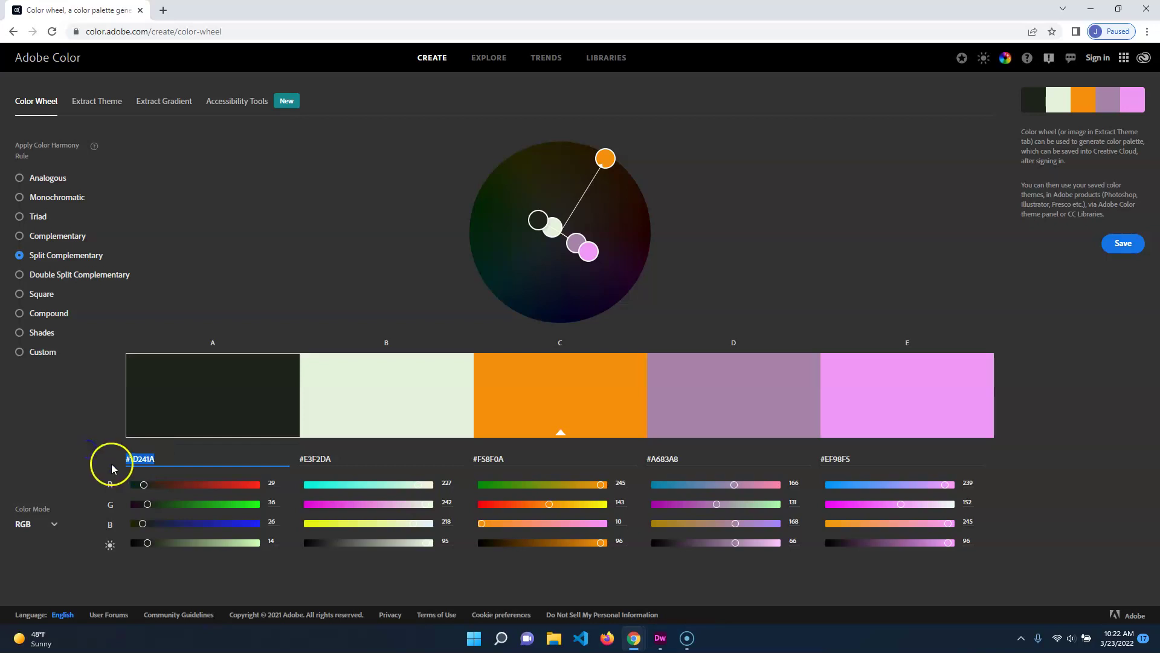
Step: Switch to Dreamweaver and set the text color in Page Properties to #1D241A
{"action": "left_click", "coordinate": [669, 637]}
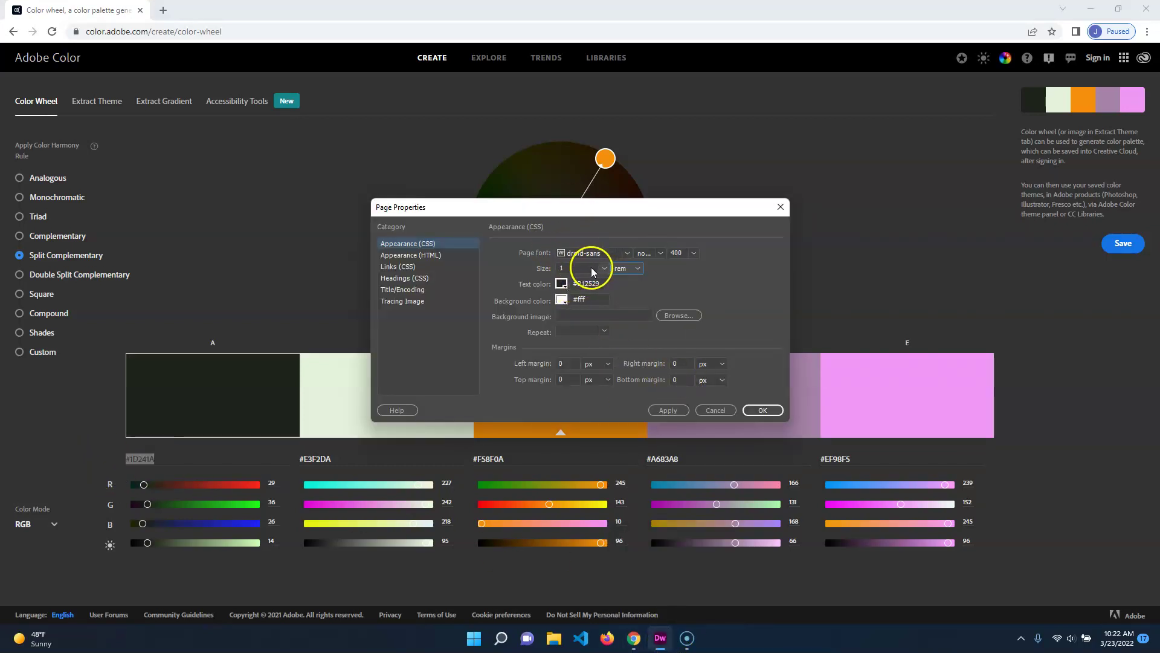
{"action": "left_click", "coordinate": [562, 284]}
{"action": "left_click", "coordinate": [596, 283]}
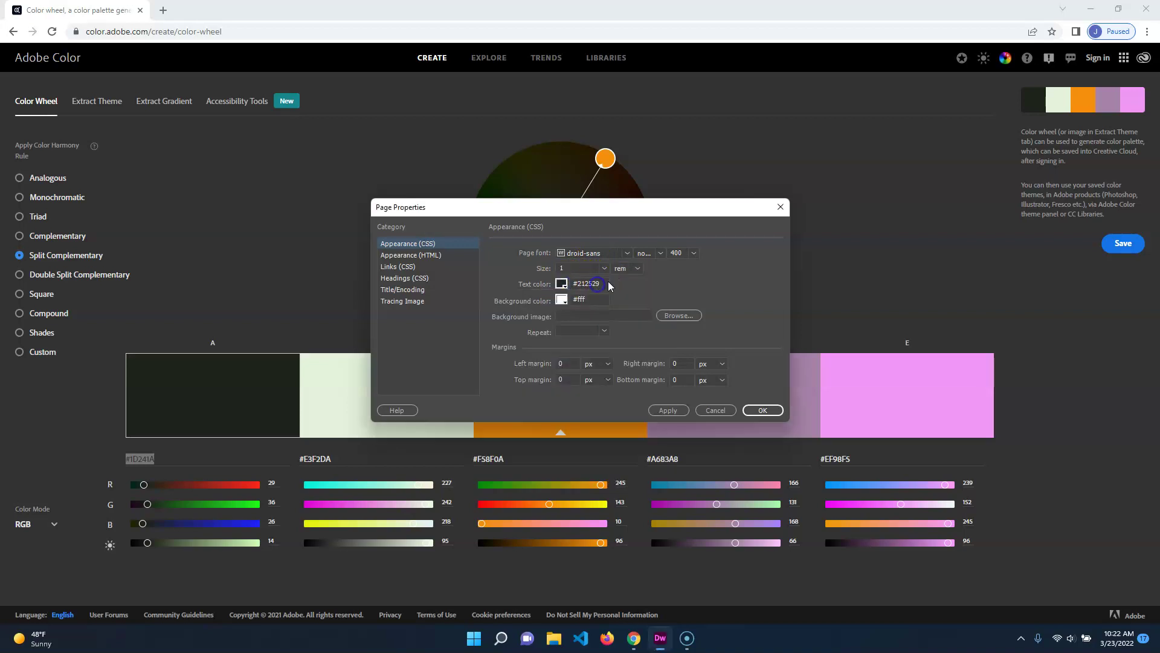
{"action": "left_click_drag", "start_coordinate": [602, 283], "coordinate": [544, 275]}
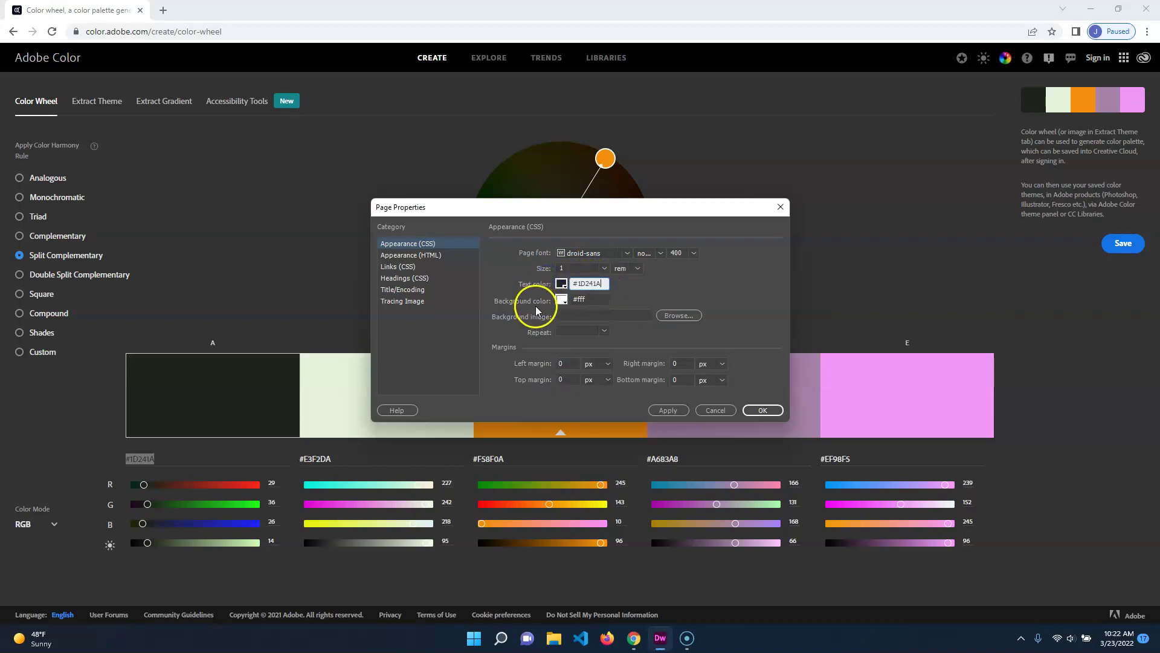
{"action": "key", "text": "ctrl+v"}
{"action": "key", "text": "Tab"}
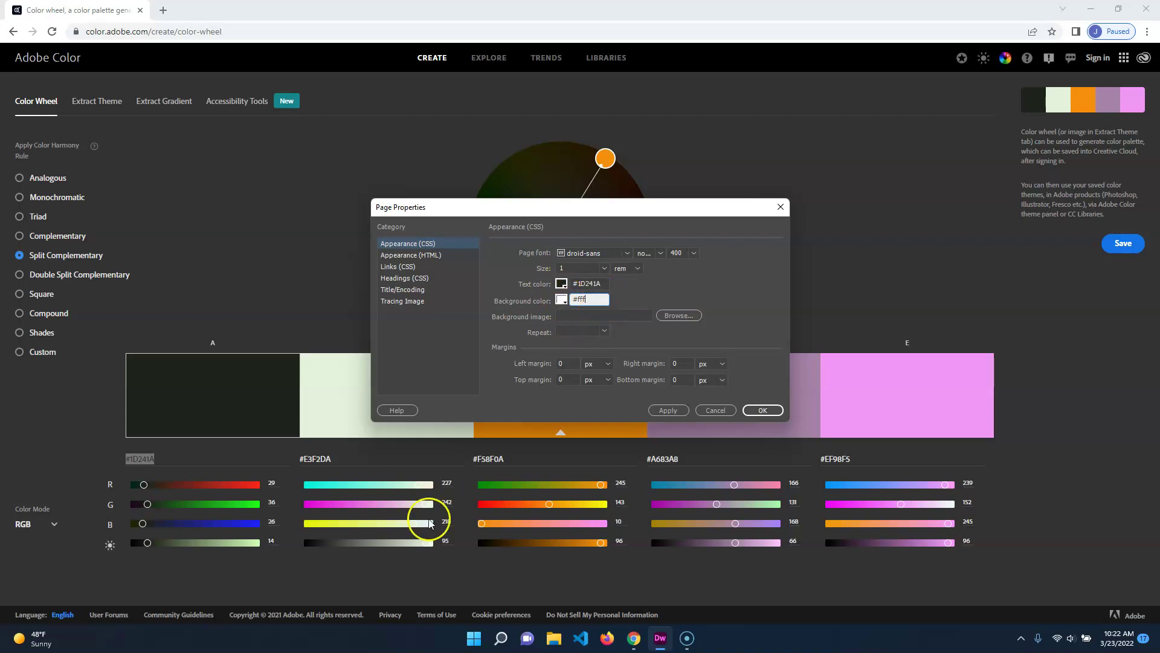
Step: Copy the hex code of color B from Adobe Color and set the page background color to #E3F2DA
{"action": "left_click", "coordinate": [325, 459]}
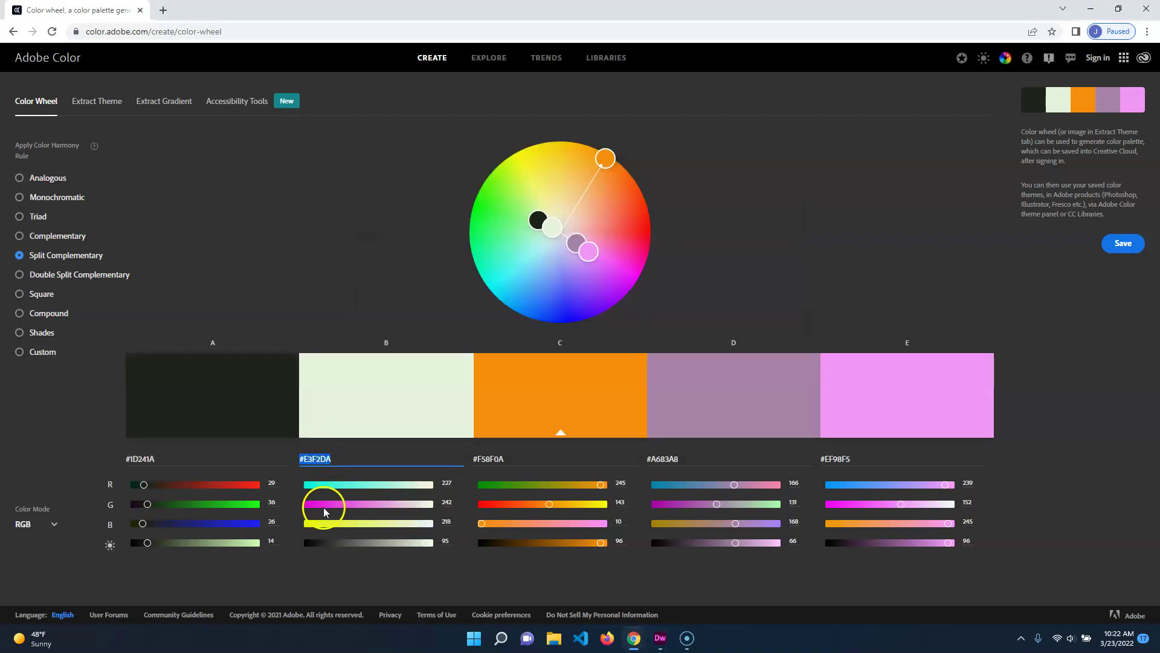
{"action": "left_click", "coordinate": [660, 639]}
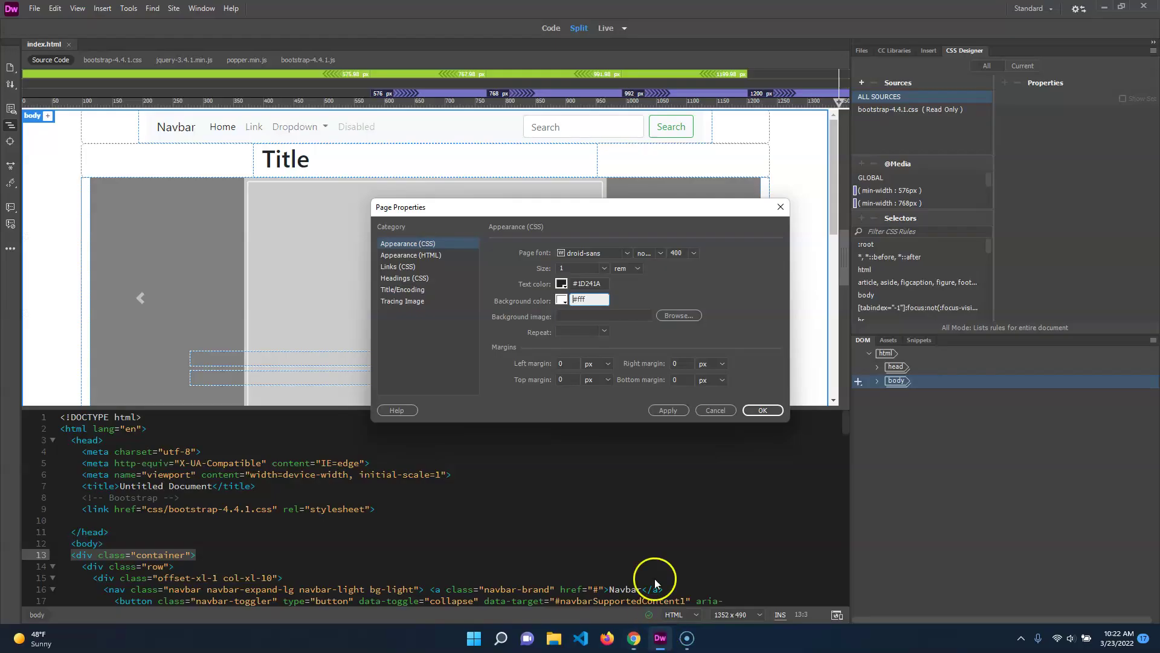
{"action": "key", "text": "Home"}
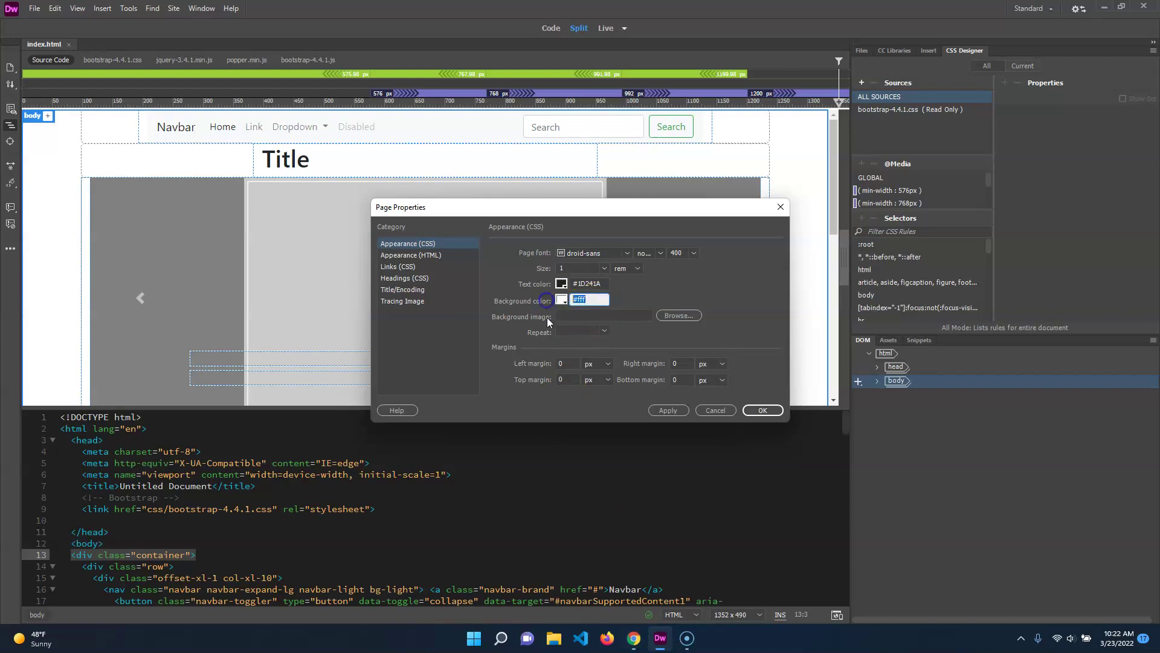
{"action": "type", "text": "#E3F2DA"}
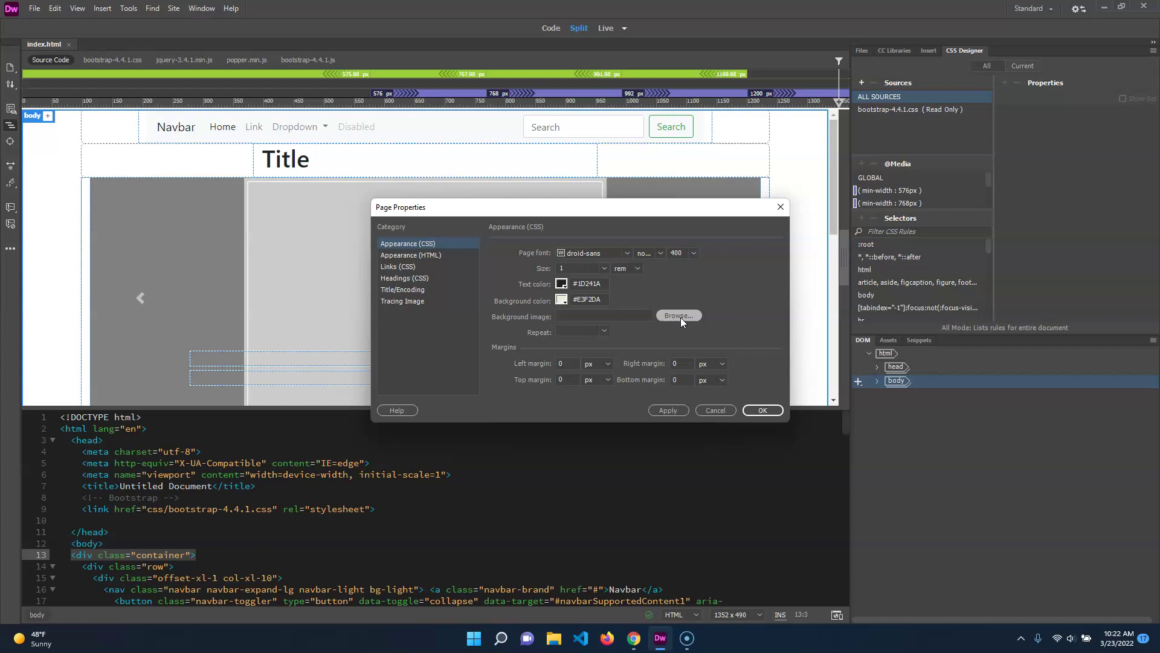
Step: Review the background image repeat options and the Appearance (HTML) settings in Page Properties
{"action": "left_click", "coordinate": [603, 331]}
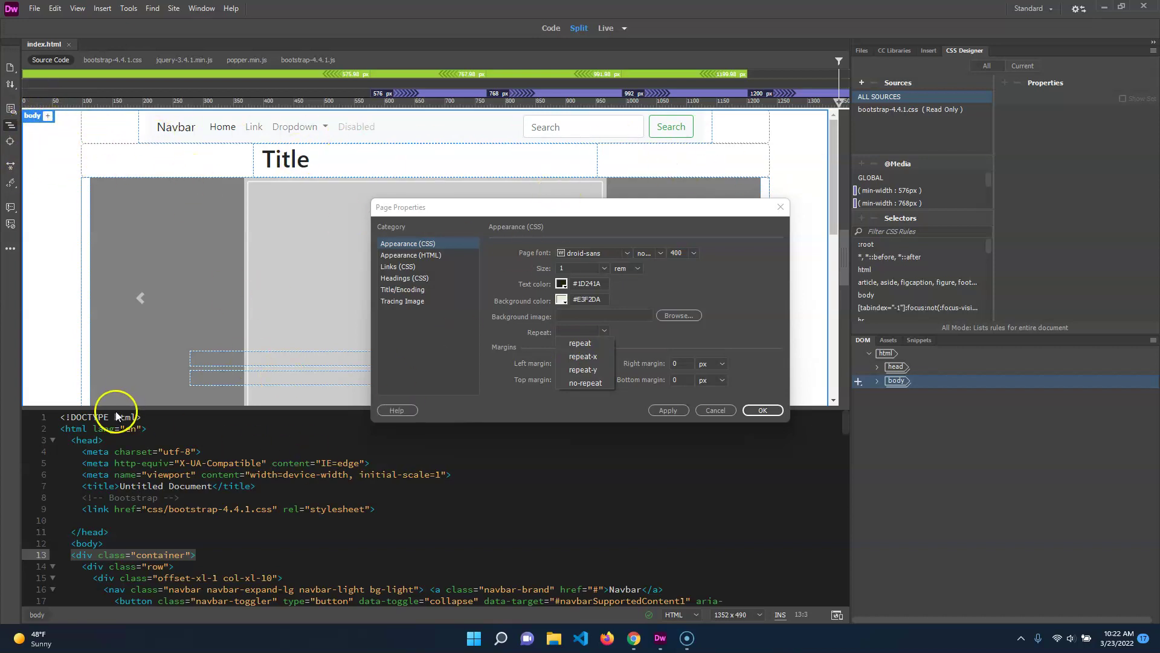
{"action": "left_click", "coordinate": [596, 382]}
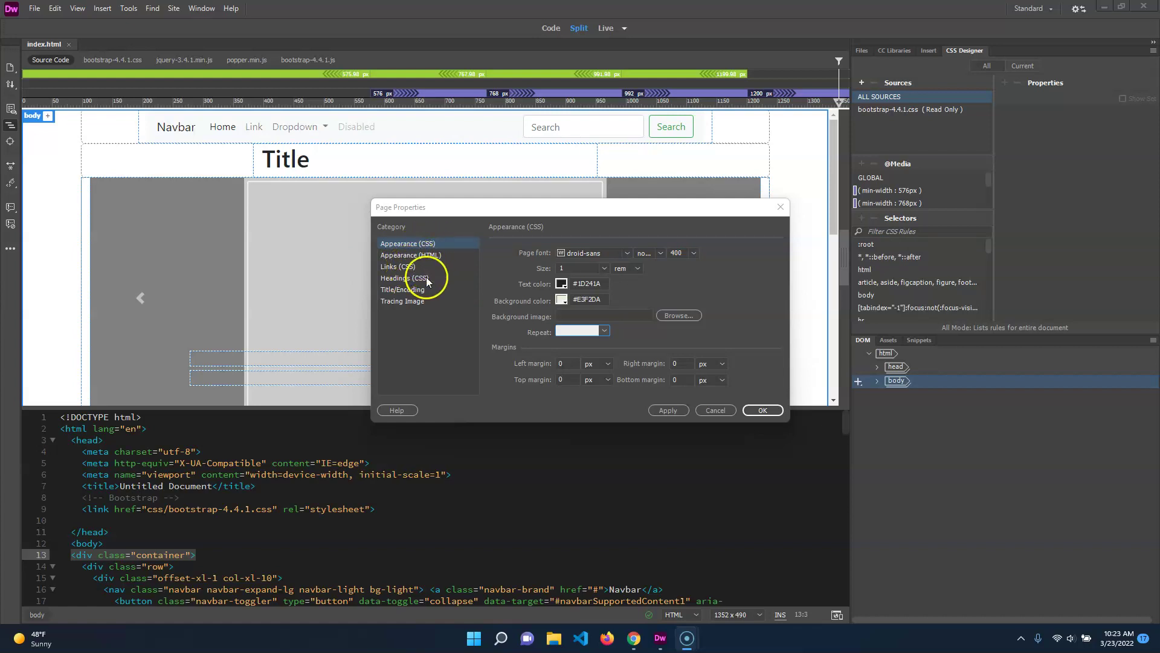
{"action": "left_click", "coordinate": [423, 255]}
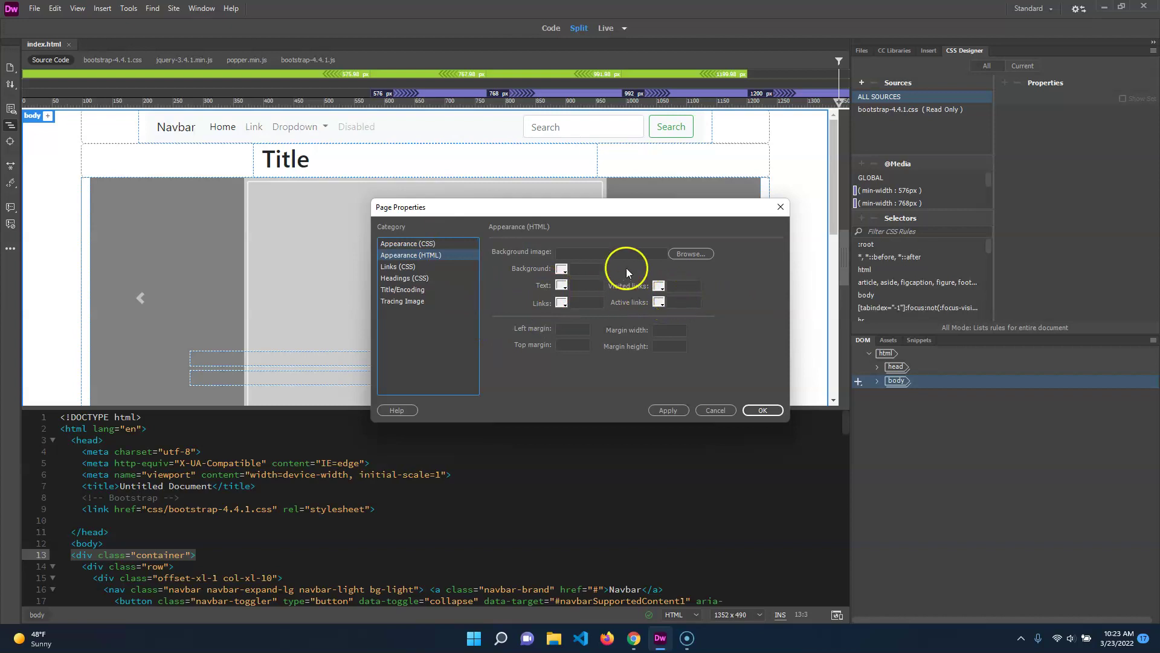
Step: Set the link font to league-gothic with weight 400 and apply the page properties to the document
{"action": "left_click", "coordinate": [407, 268]}
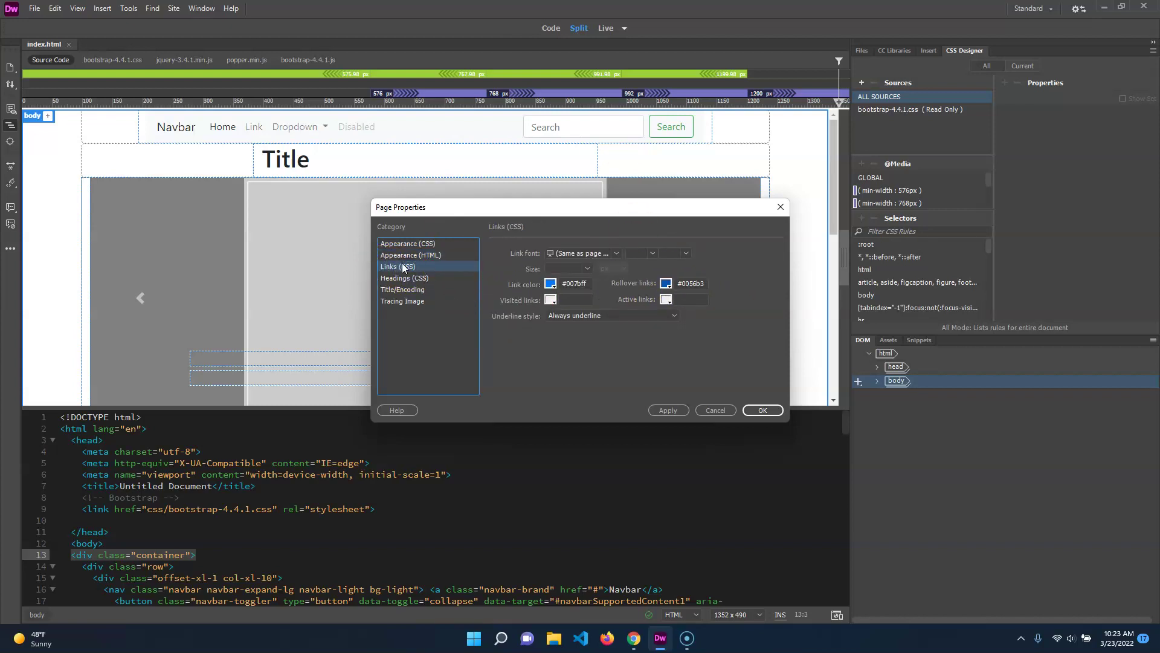
{"action": "left_click", "coordinate": [618, 253]}
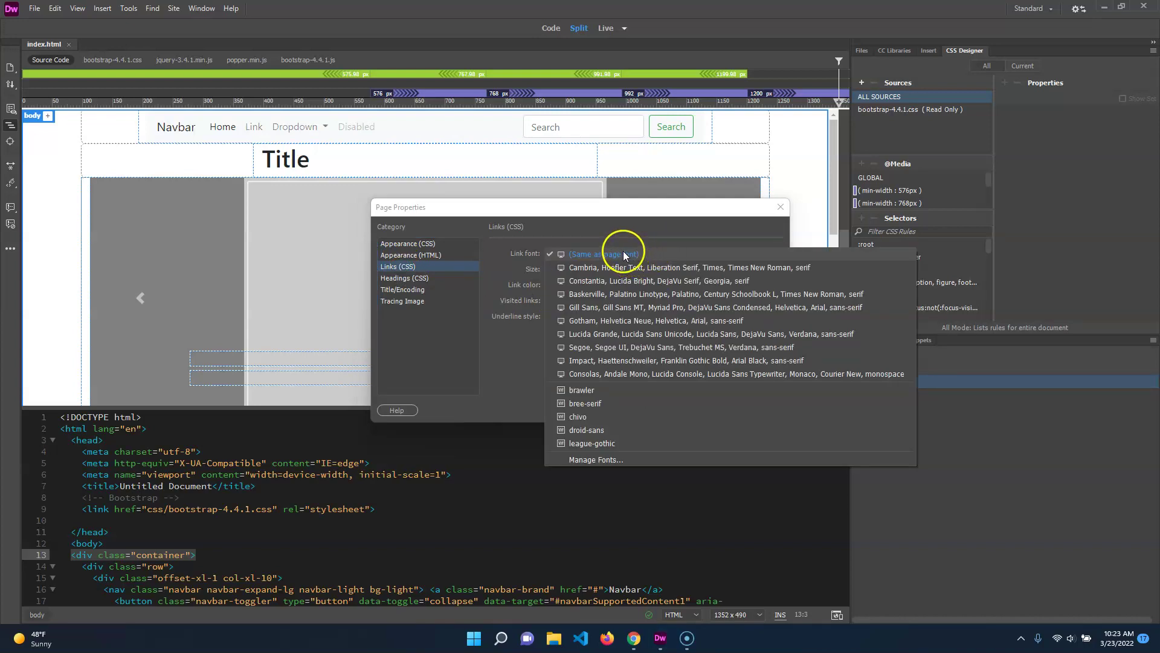
{"action": "left_click", "coordinate": [608, 446]}
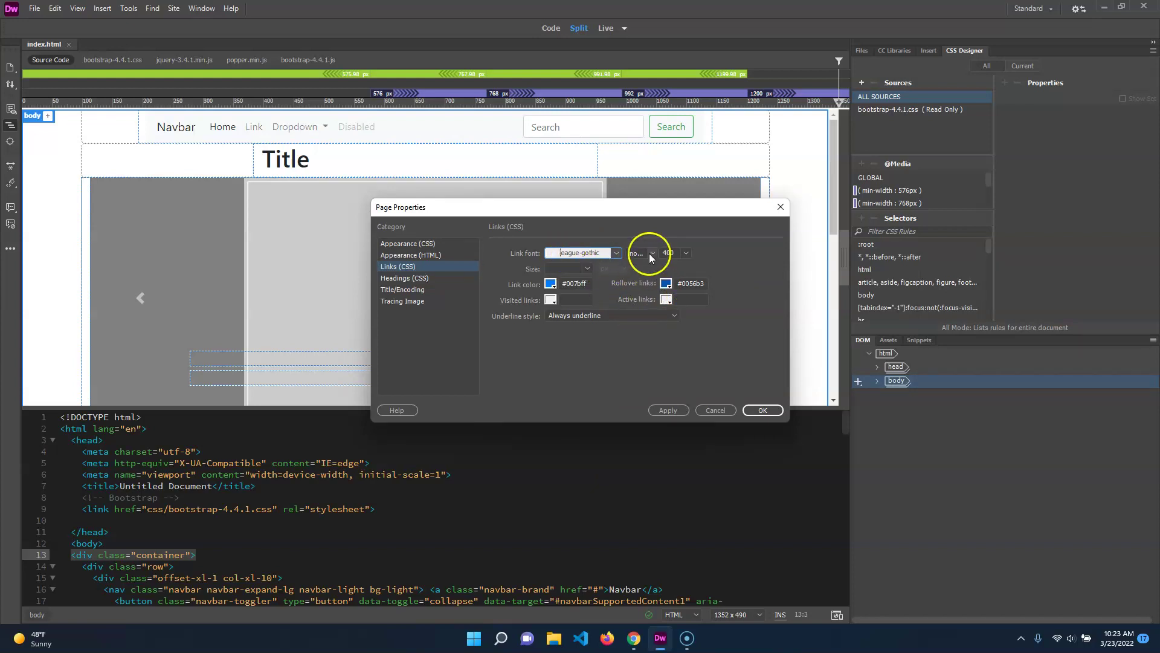
{"action": "left_click", "coordinate": [687, 254]}
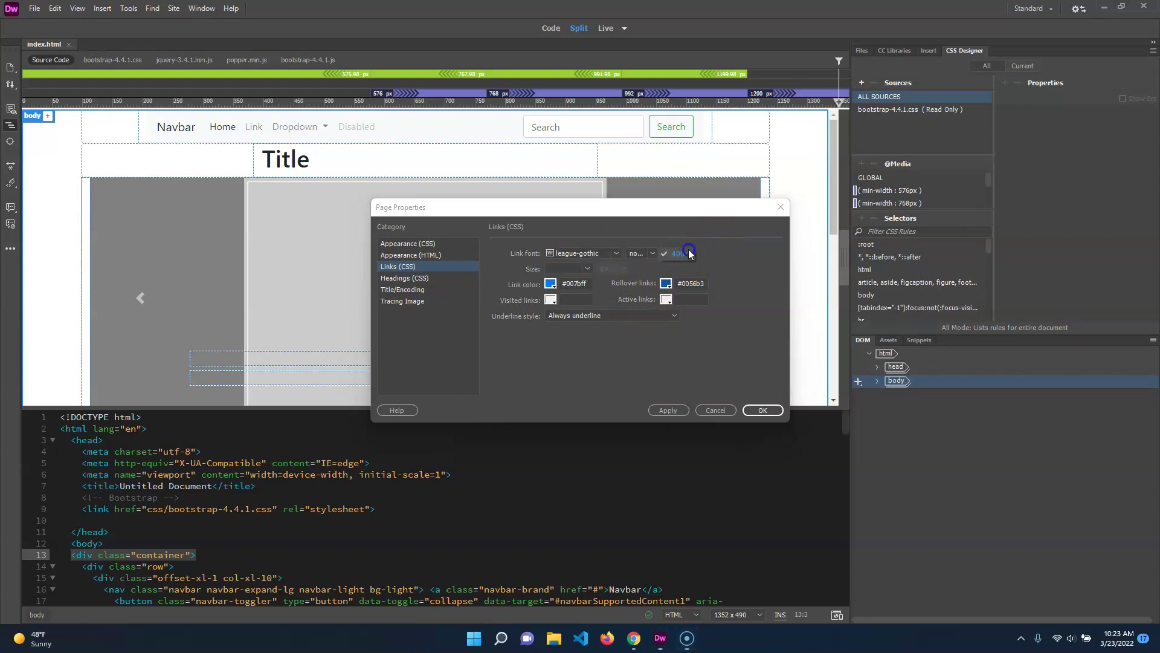
{"action": "left_click", "coordinate": [677, 253]}
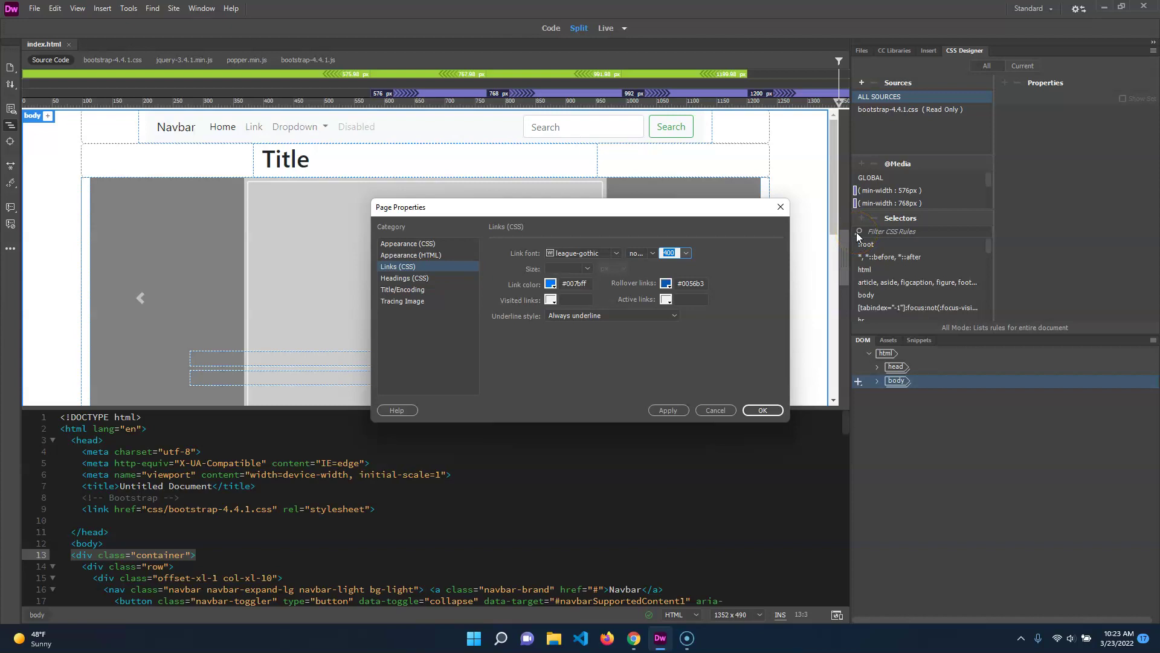
{"action": "left_click", "coordinate": [763, 410]}
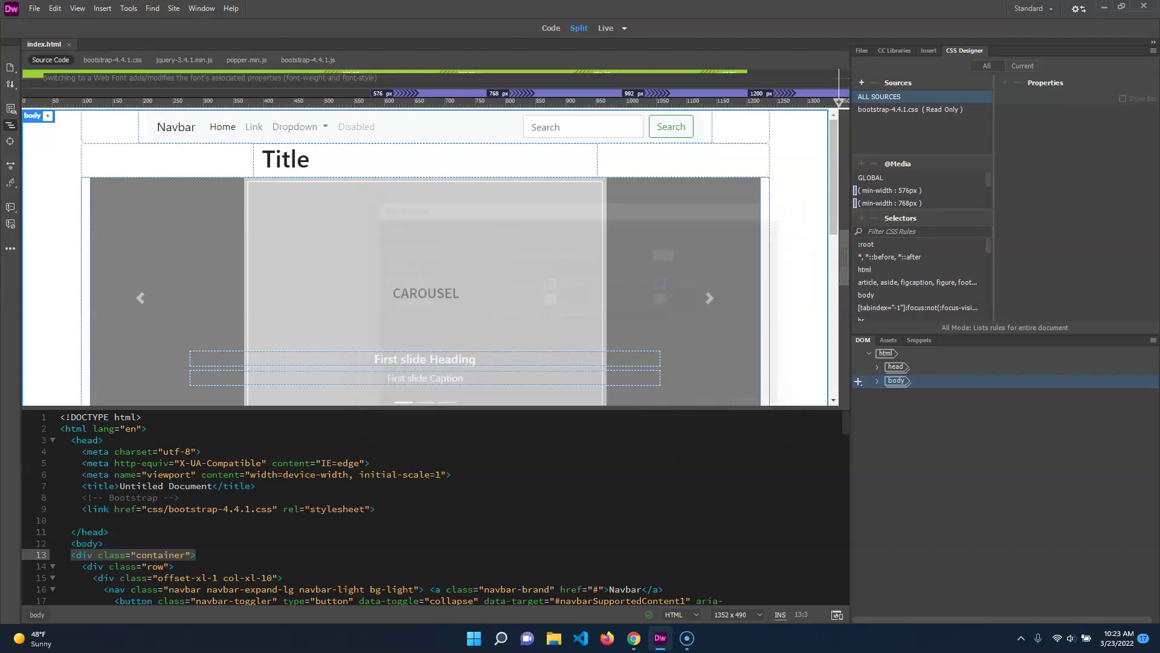
{"action": "left_click", "coordinate": [779, 226]}
Step: Reopen Page Properties at the link settings and set the link font weight to 600
{"action": "left_click", "coordinate": [35, 8]}
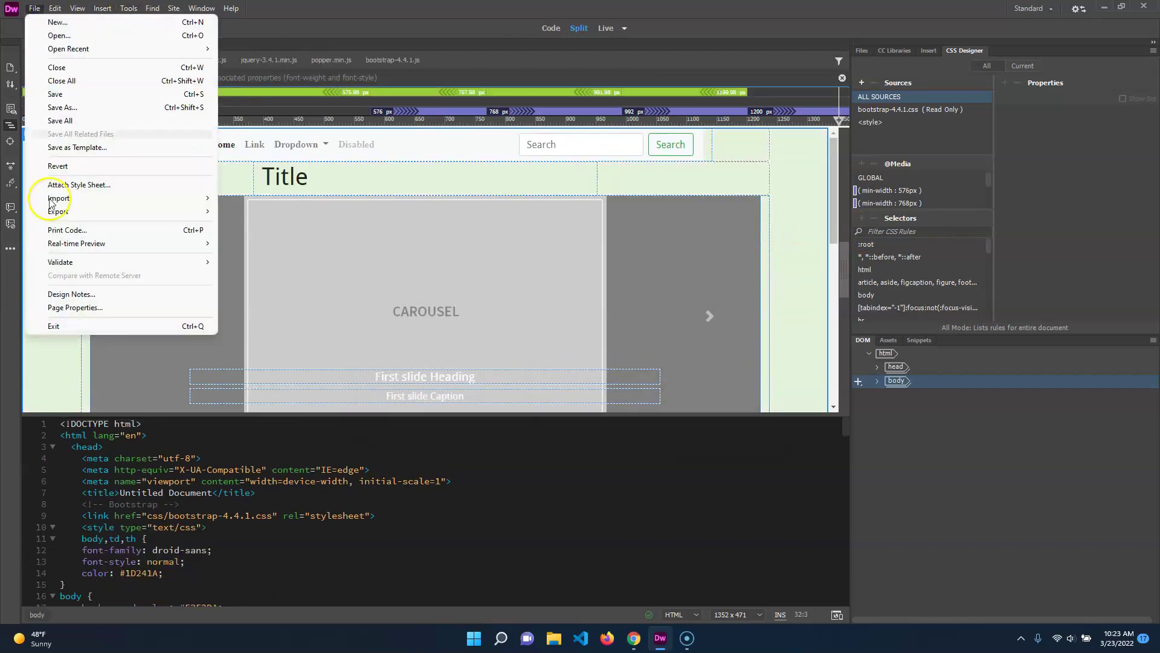
{"action": "left_click", "coordinate": [101, 307]}
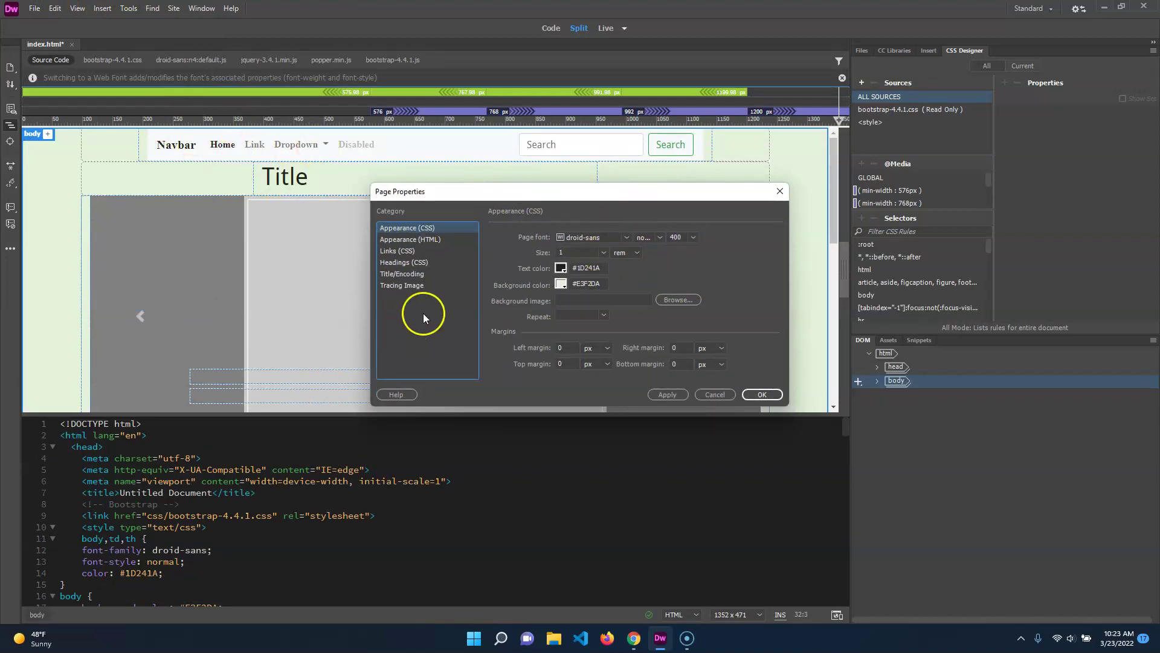
{"action": "left_click", "coordinate": [409, 252]}
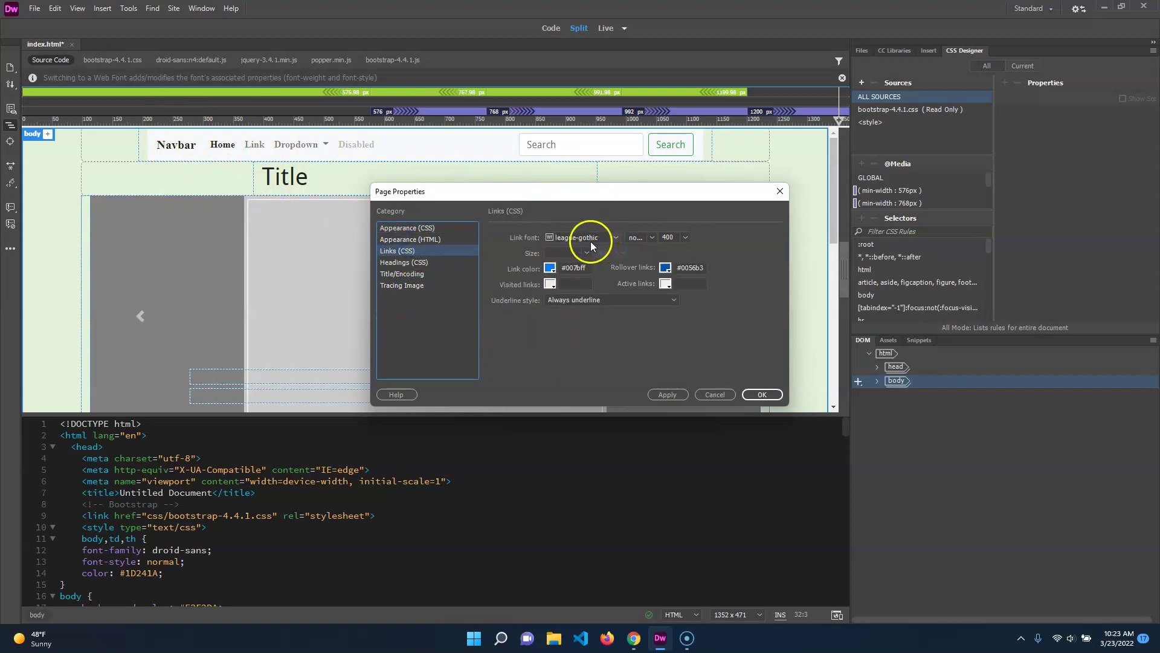
{"action": "left_click", "coordinate": [676, 238]}
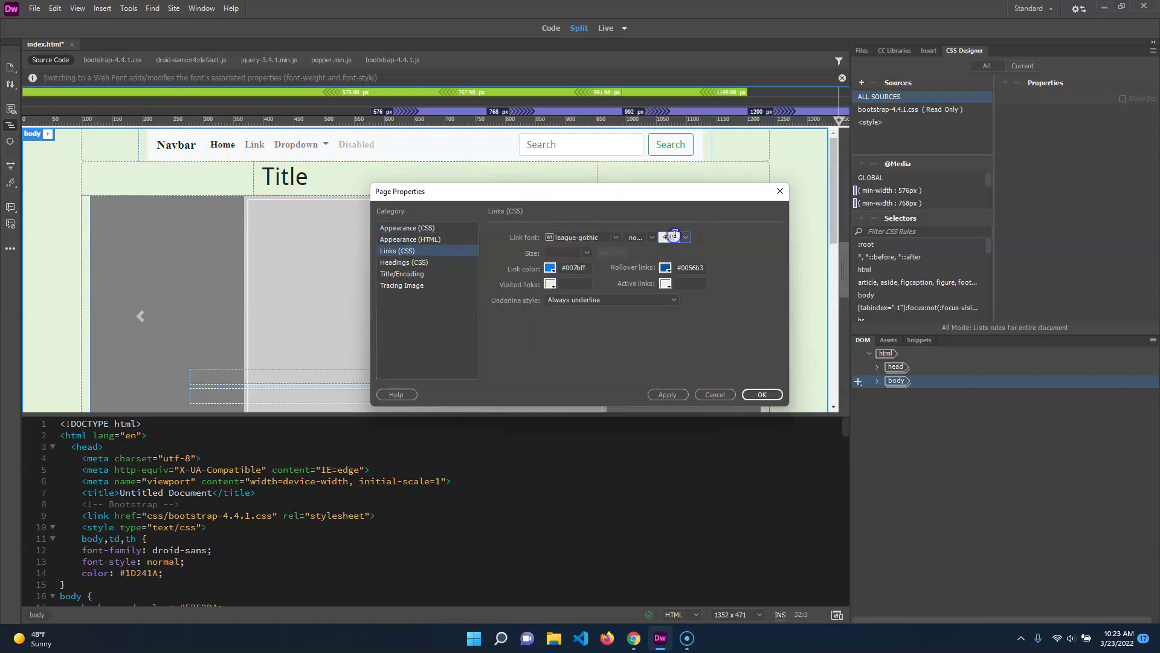
{"action": "type", "text": "600"}
Step: Review the size options and the color setting for links
{"action": "left_click", "coordinate": [588, 253]}
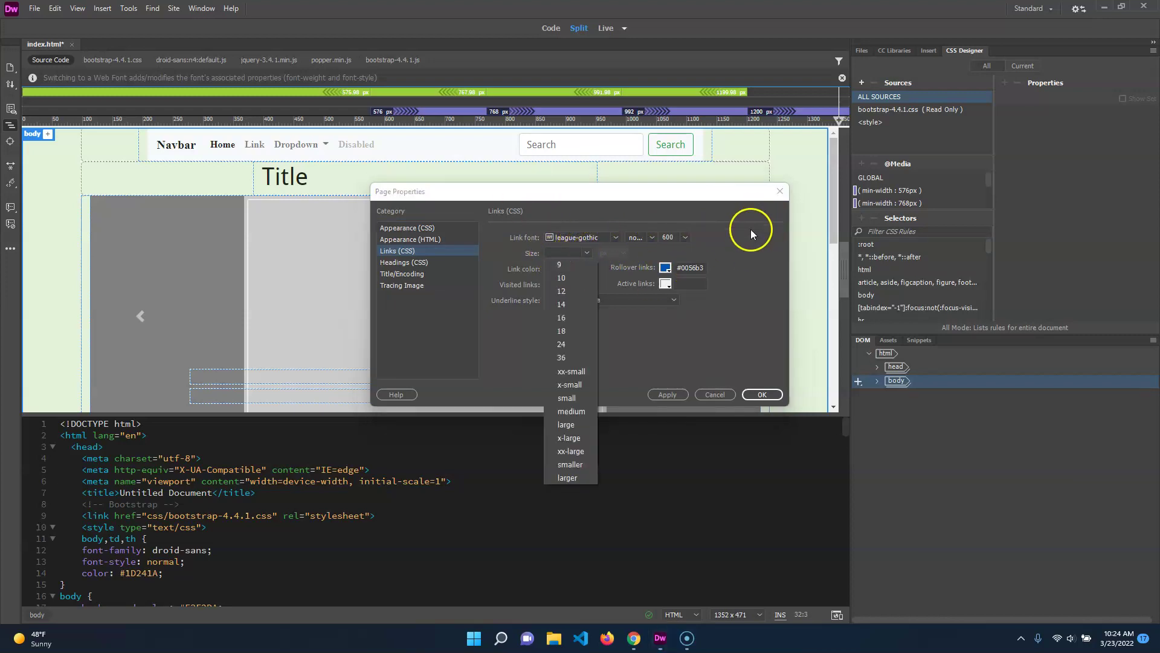
{"action": "left_click", "coordinate": [751, 230]}
{"action": "left_click", "coordinate": [572, 267]}
{"action": "type", "text": "#007bff"}
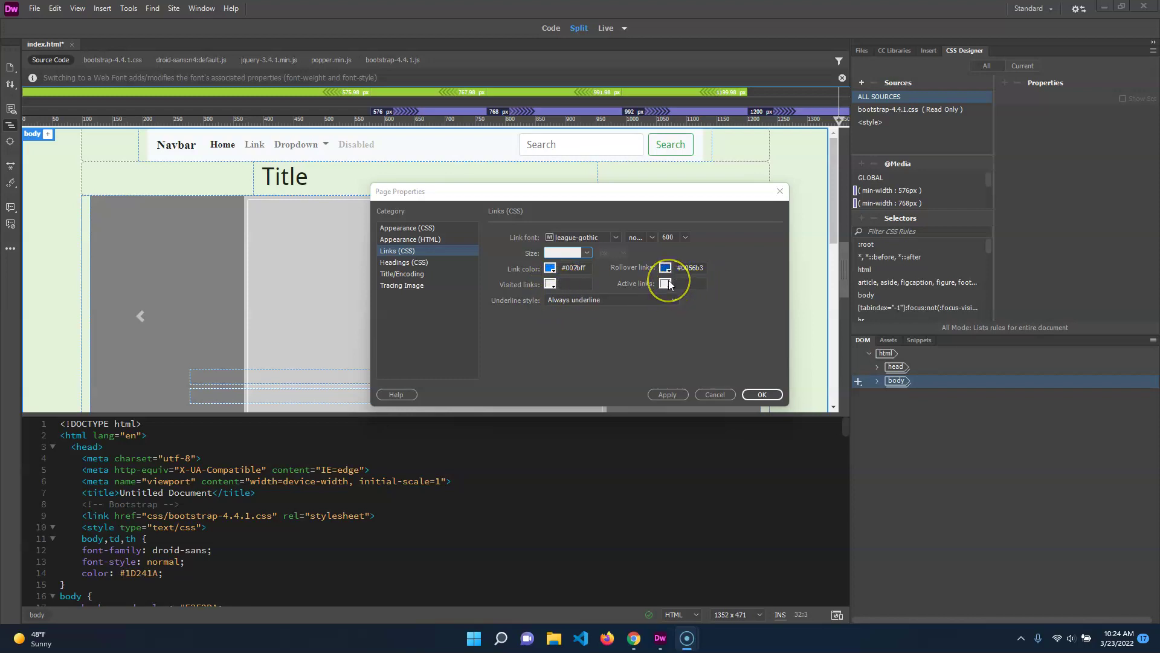
Step: Set the link underline style to Show underline only on rollover
{"action": "left_click", "coordinate": [587, 300]}
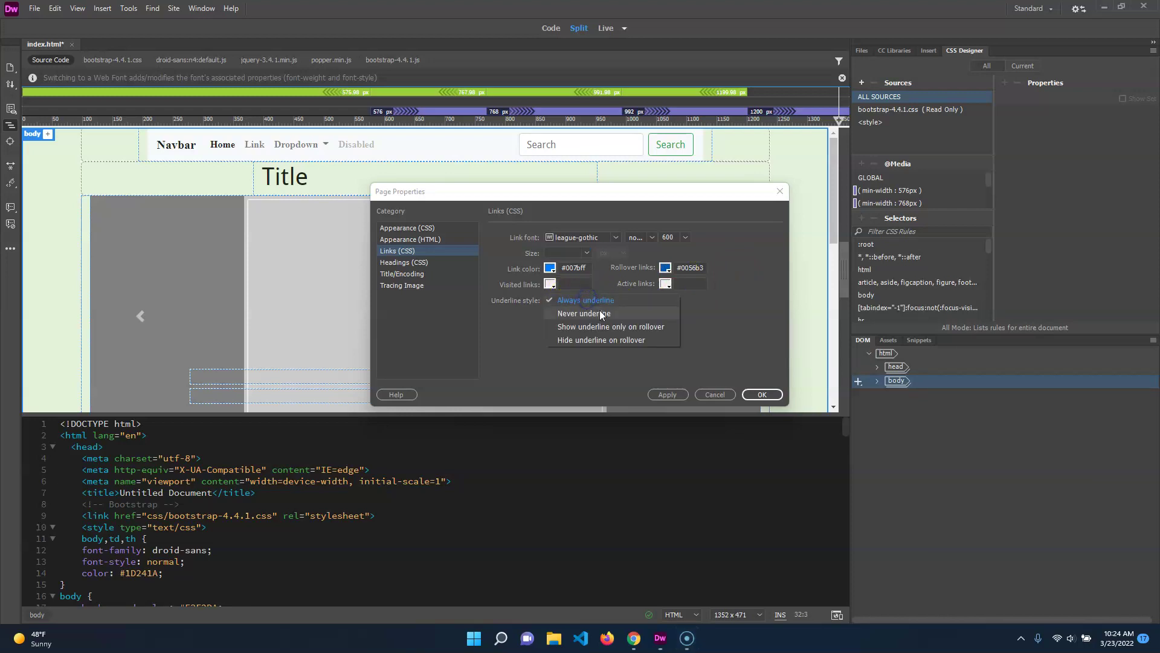
{"action": "left_click_drag", "start_coordinate": [604, 313], "coordinate": [625, 330]}
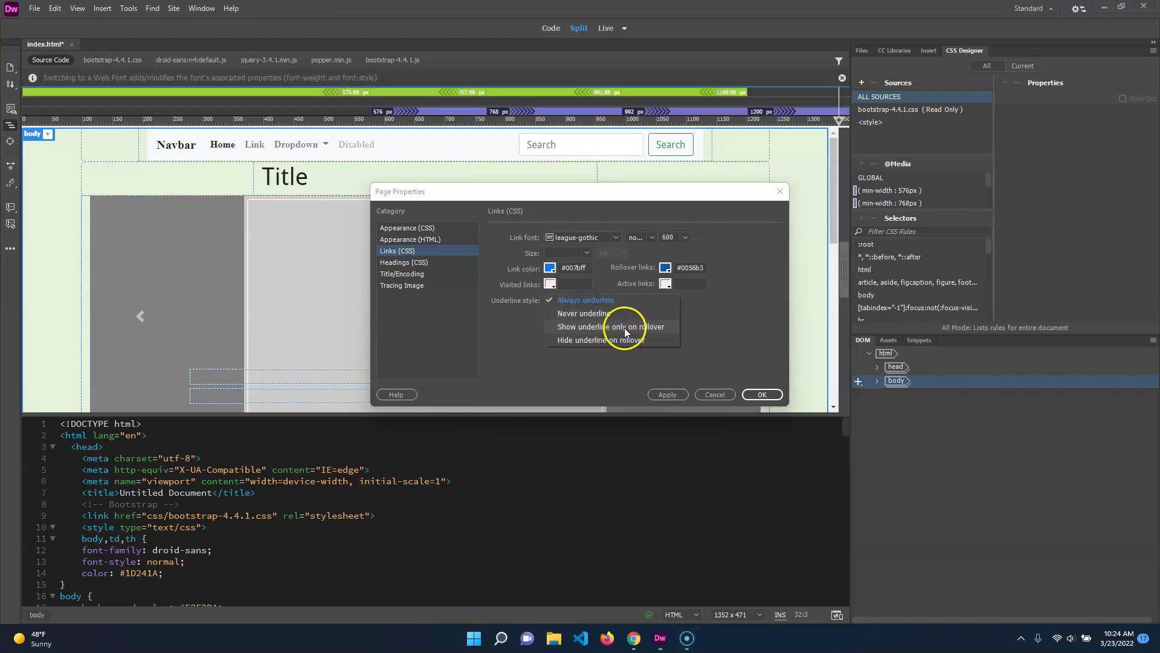
{"action": "left_click", "coordinate": [633, 328]}
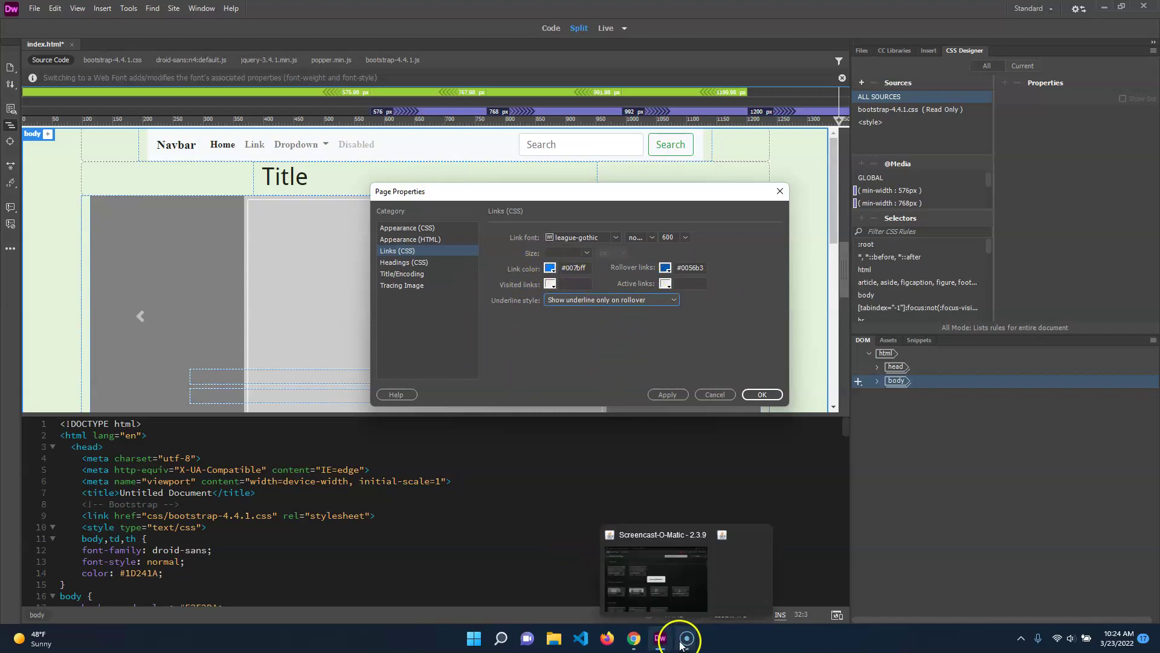
Step: Switch to the Adobe Color palette in Chrome and copy the orange swatch's hex code #F58F0A
{"action": "mouse_move", "coordinate": [634, 635]}
{"action": "left_click", "coordinate": [591, 609]}
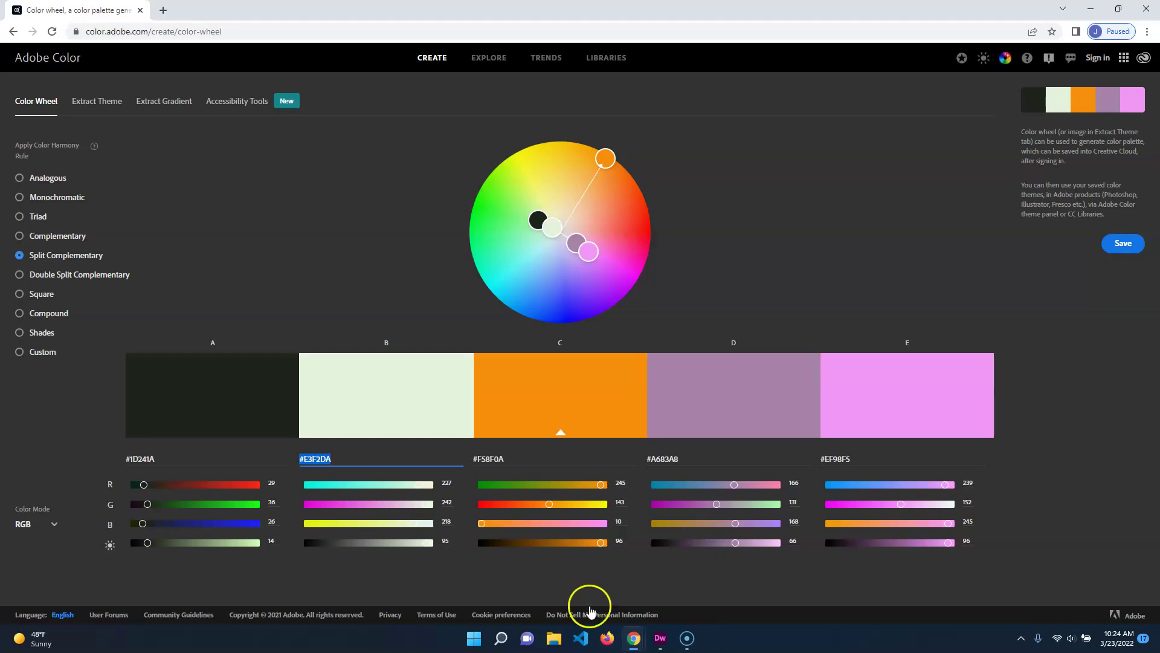
{"action": "left_click", "coordinate": [496, 460]}
{"action": "key", "text": "ctrl+c"}
{"action": "left_click", "coordinate": [500, 473]}
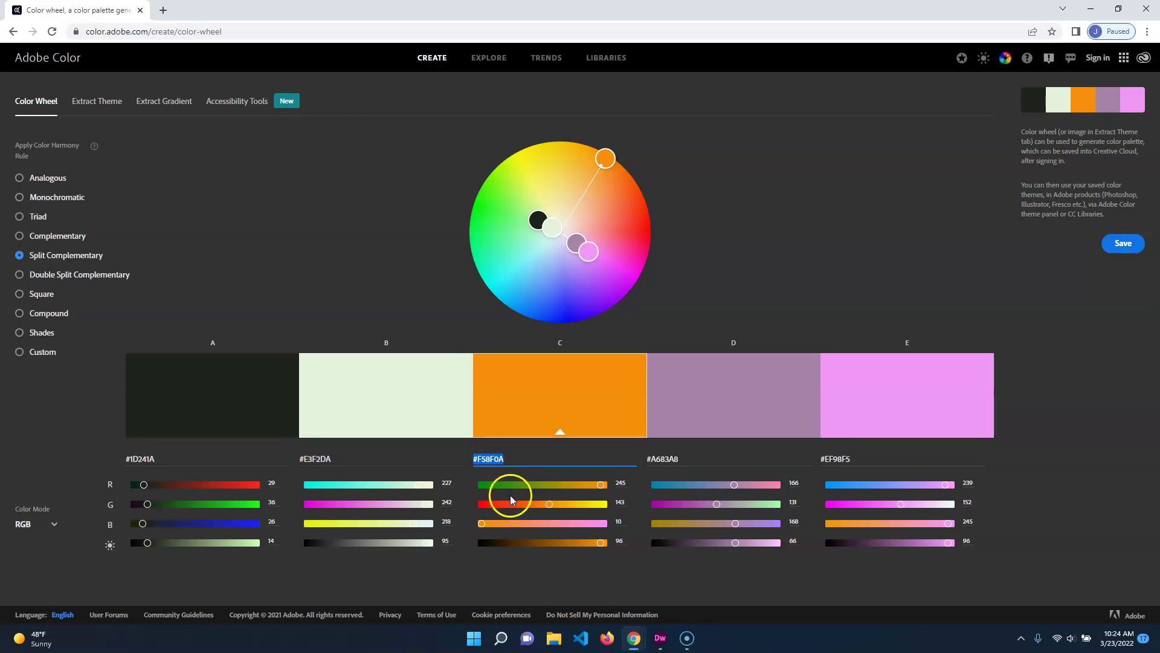
Step: Return to Dreamweaver's Page Properties and set the link, rollover and visited link colors to #F58F0A
{"action": "left_click", "coordinate": [669, 637]}
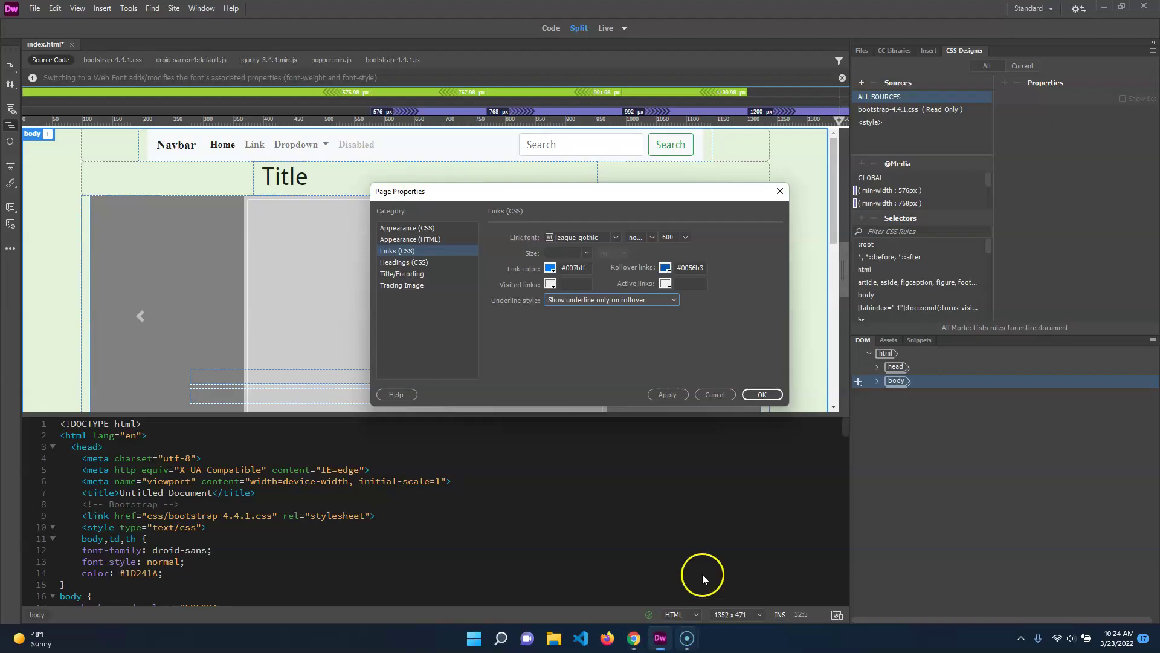
{"action": "double_click", "coordinate": [577, 266]}
{"action": "key", "text": "ctrl+v"}
{"action": "double_click", "coordinate": [688, 267]}
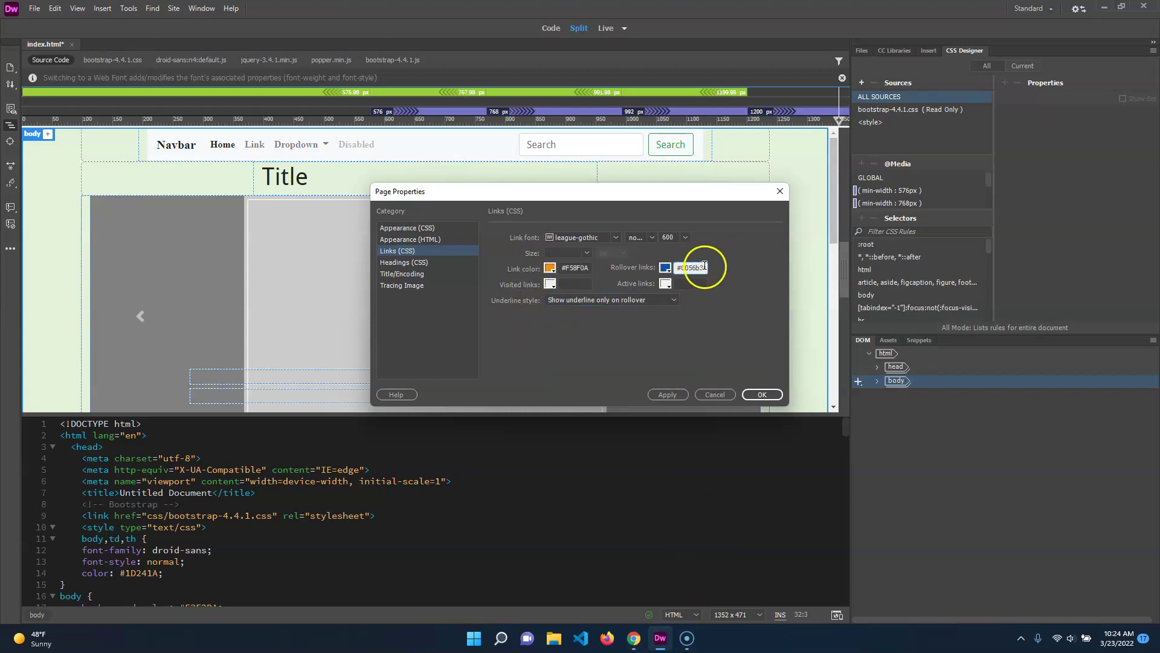
{"action": "key", "text": "ctrl+v"}
{"action": "left_click", "coordinate": [587, 282]}
{"action": "key", "text": "ctrl+v"}
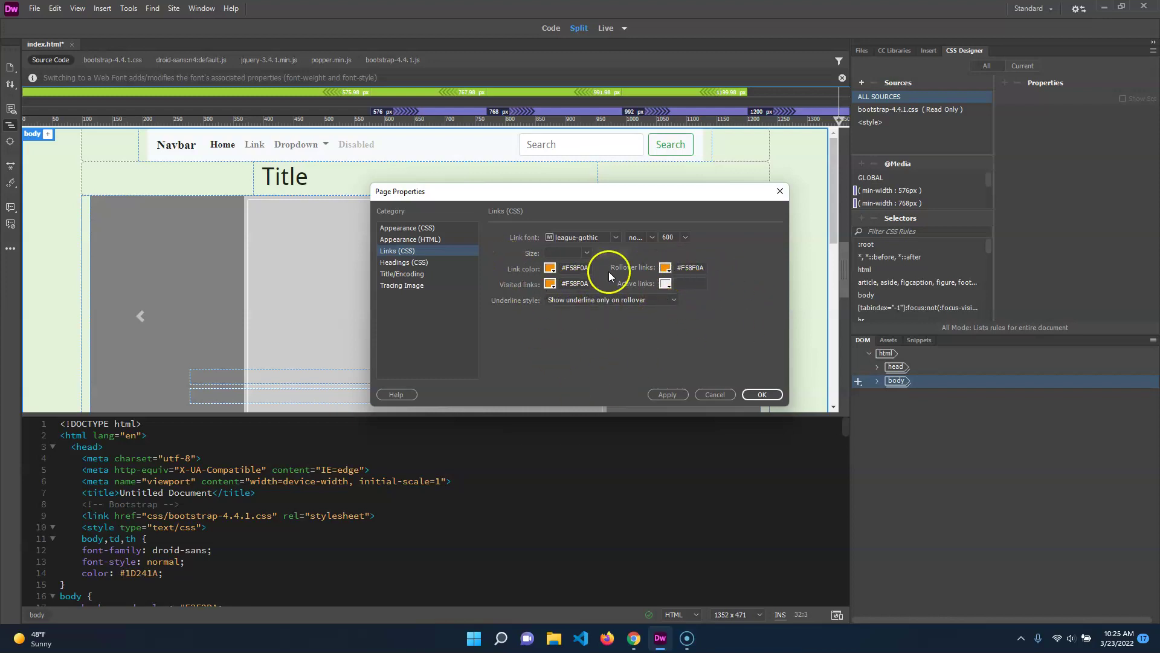
Step: Lighten the rollover link color to #EDA950 with the color picker
{"action": "left_click", "coordinate": [667, 268]}
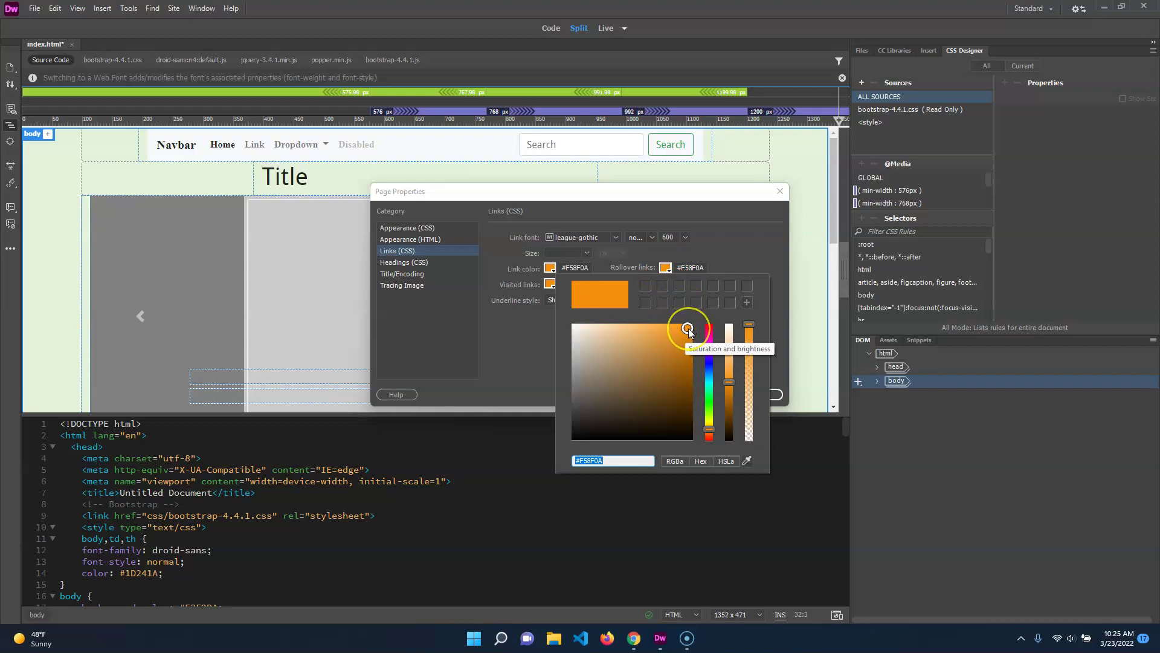
{"action": "left_click_drag", "start_coordinate": [689, 331], "coordinate": [689, 359]}
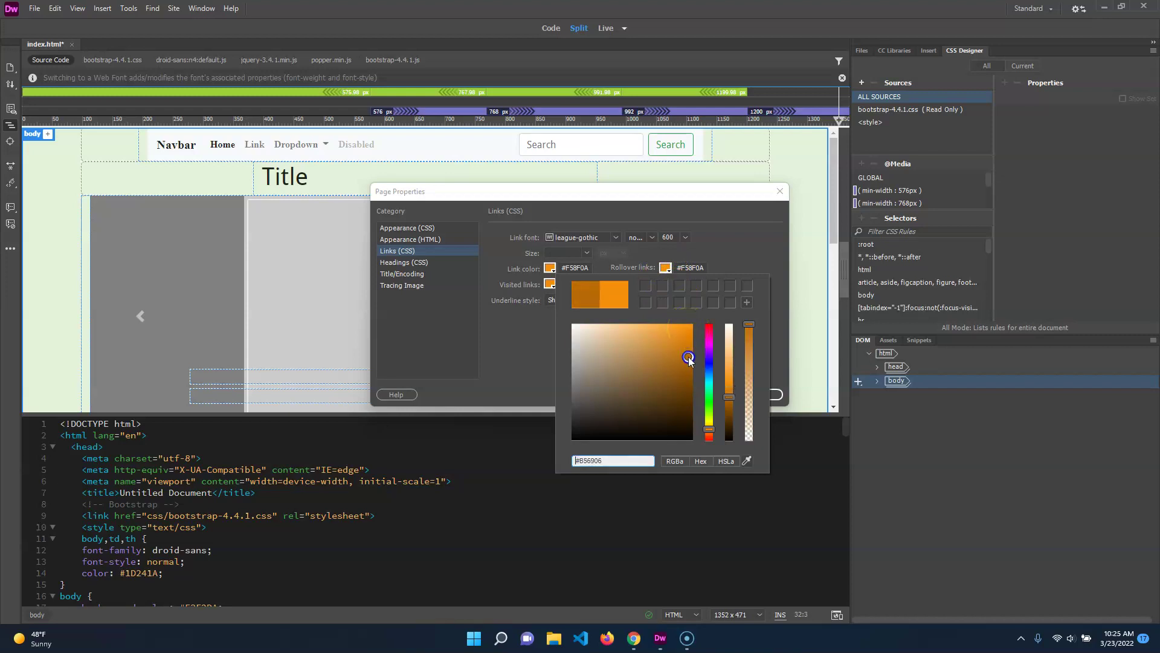
{"action": "left_click_drag", "start_coordinate": [689, 357], "coordinate": [650, 332]}
{"action": "left_click", "coordinate": [741, 266]}
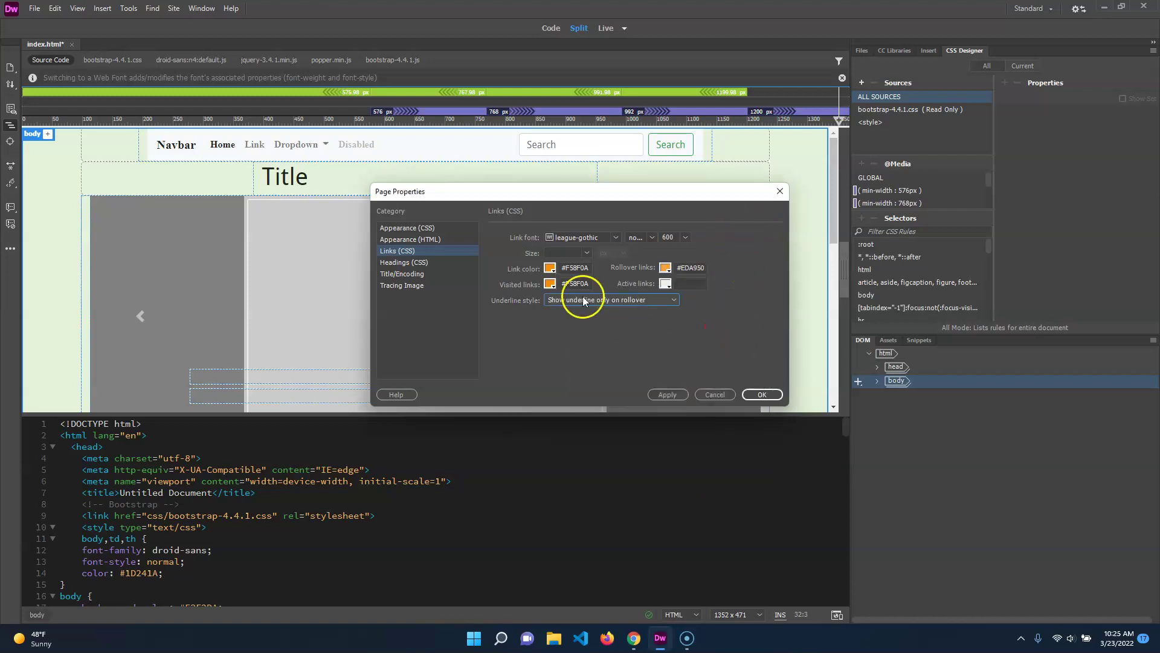
Step: Darken the visited link color to #BD710D with the color picker
{"action": "left_click", "coordinate": [549, 284]}
{"action": "left_click_drag", "start_coordinate": [572, 345], "coordinate": [570, 370]}
{"action": "left_click", "coordinate": [737, 366]}
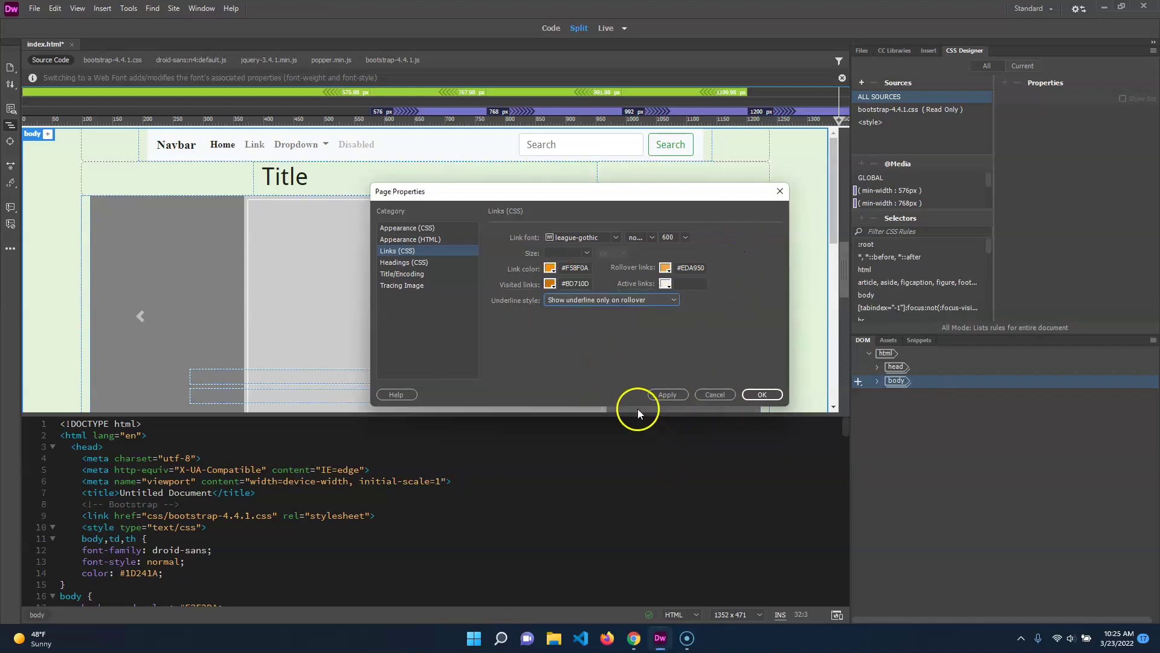
Step: Set the heading font to league-gothic with normal style and weight 800 in the page's heading settings
{"action": "left_click", "coordinate": [400, 263]}
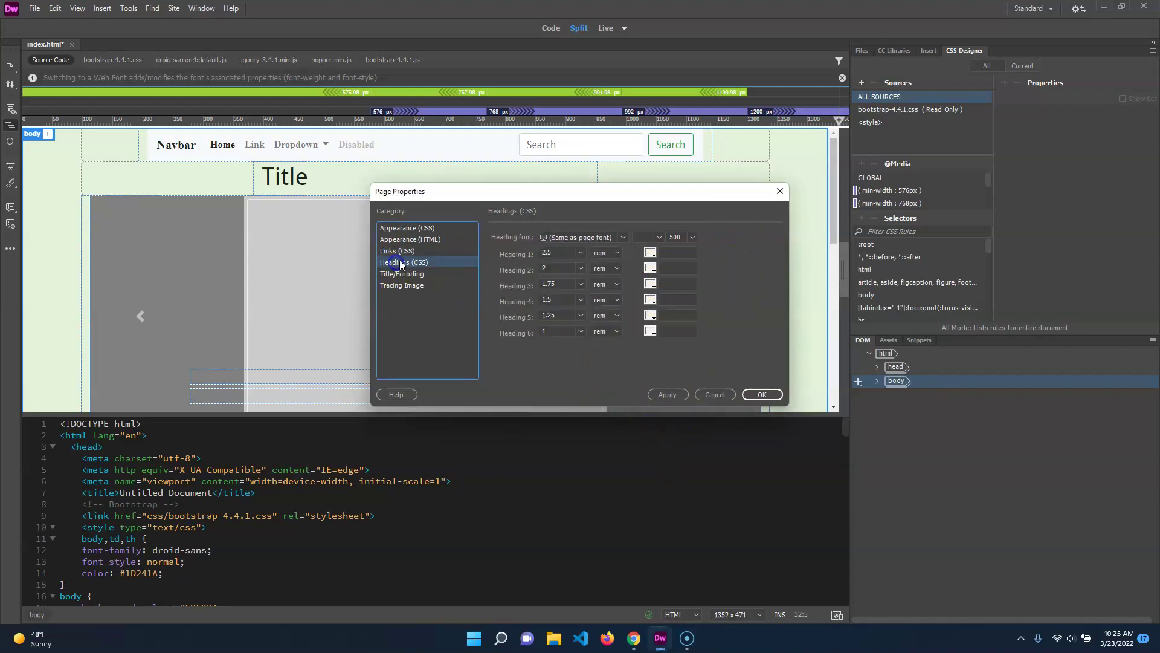
{"action": "left_click", "coordinate": [624, 238]}
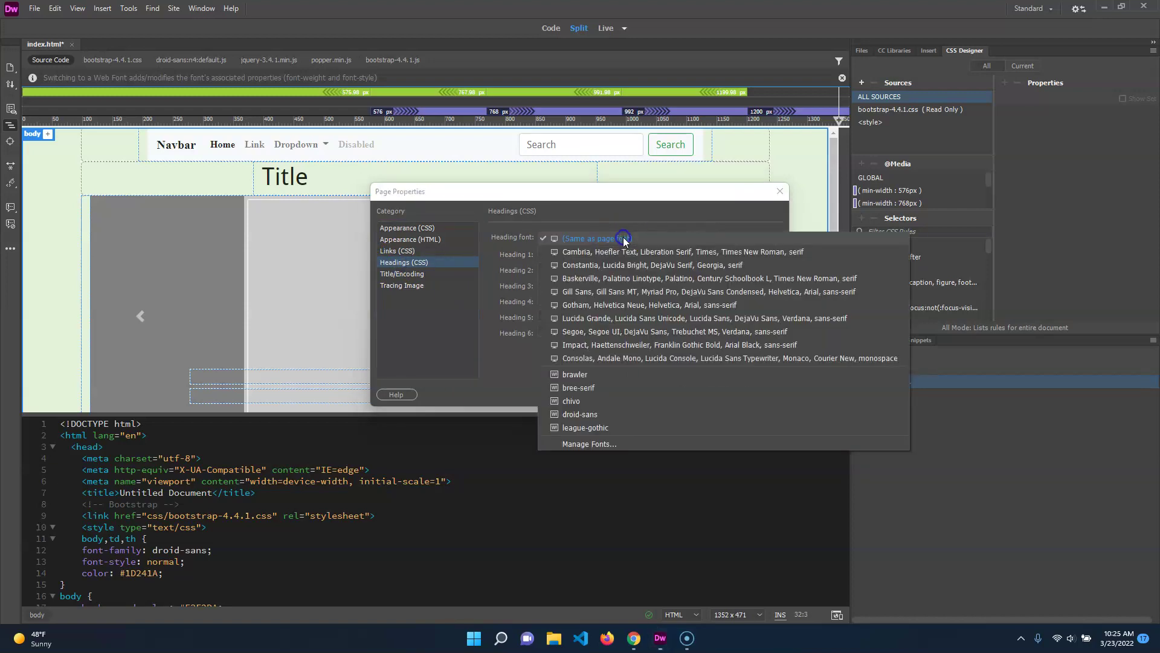
{"action": "left_click", "coordinate": [606, 428]}
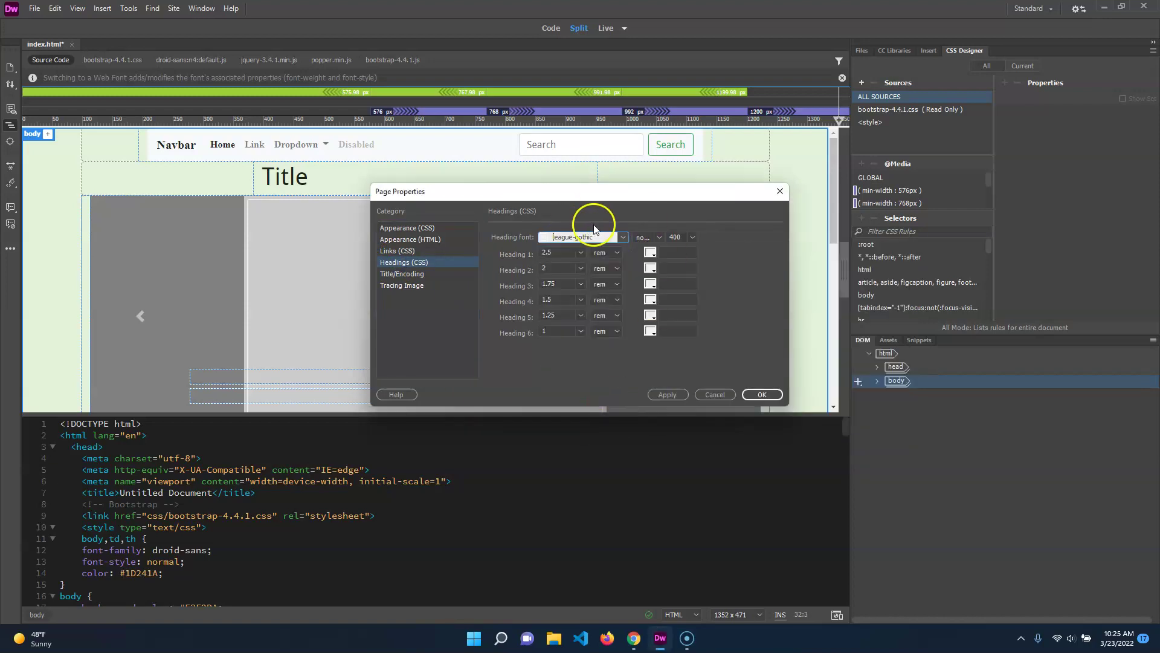
{"action": "left_click", "coordinate": [660, 237]}
{"action": "left_click", "coordinate": [694, 238]}
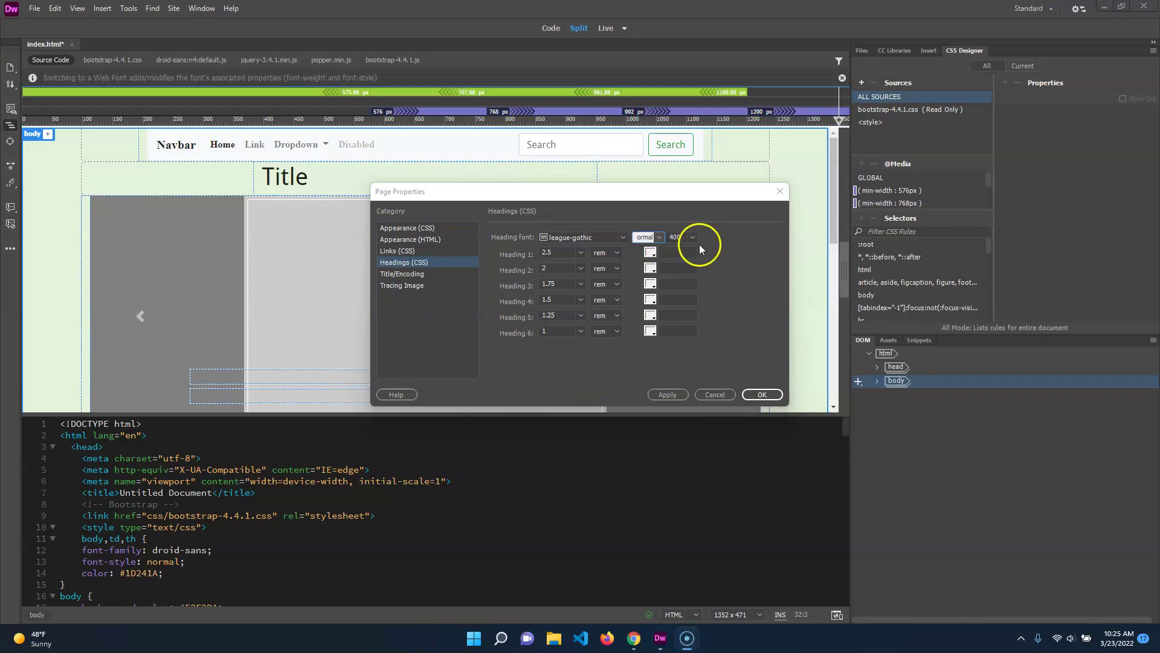
{"action": "left_click", "coordinate": [682, 237]}
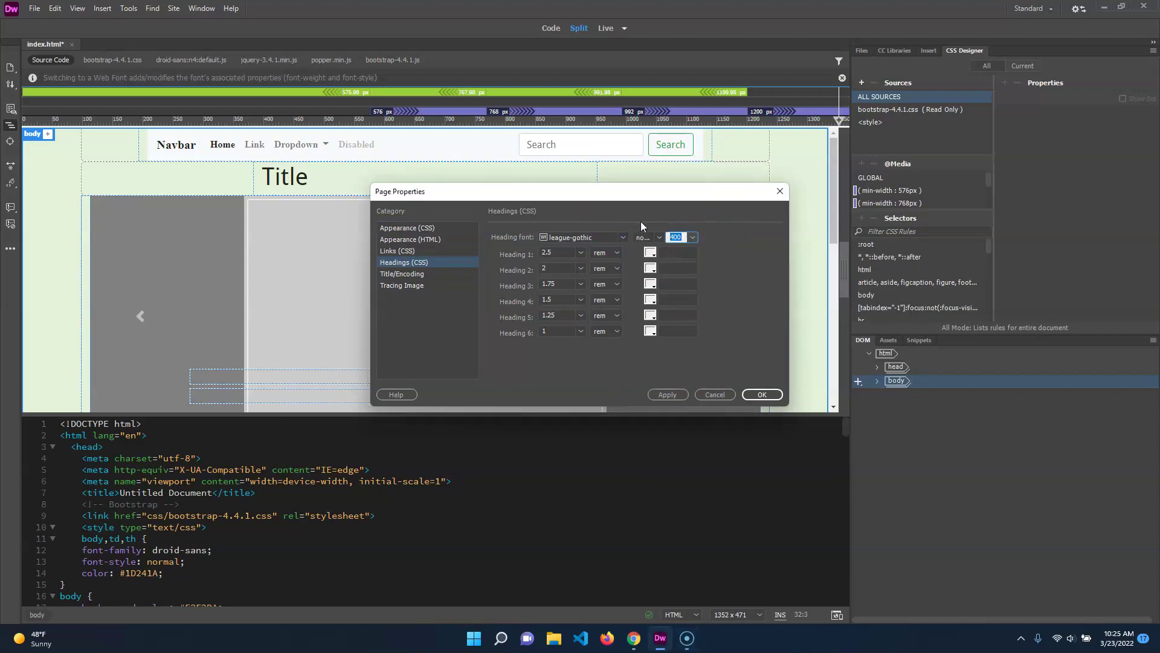
{"action": "type", "text": "800"}
{"action": "left_click", "coordinate": [733, 252]}
{"action": "left_click_drag", "start_coordinate": [481, 193], "coordinate": [720, 207]}
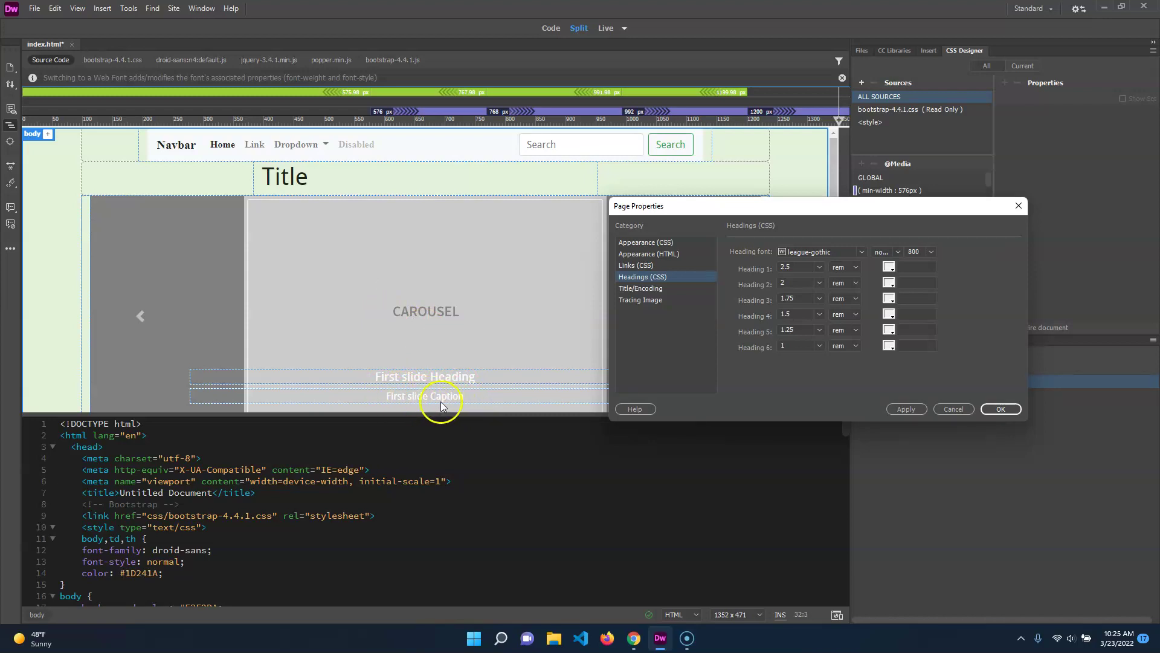
{"action": "left_click_drag", "start_coordinate": [821, 206], "coordinate": [522, 185]}
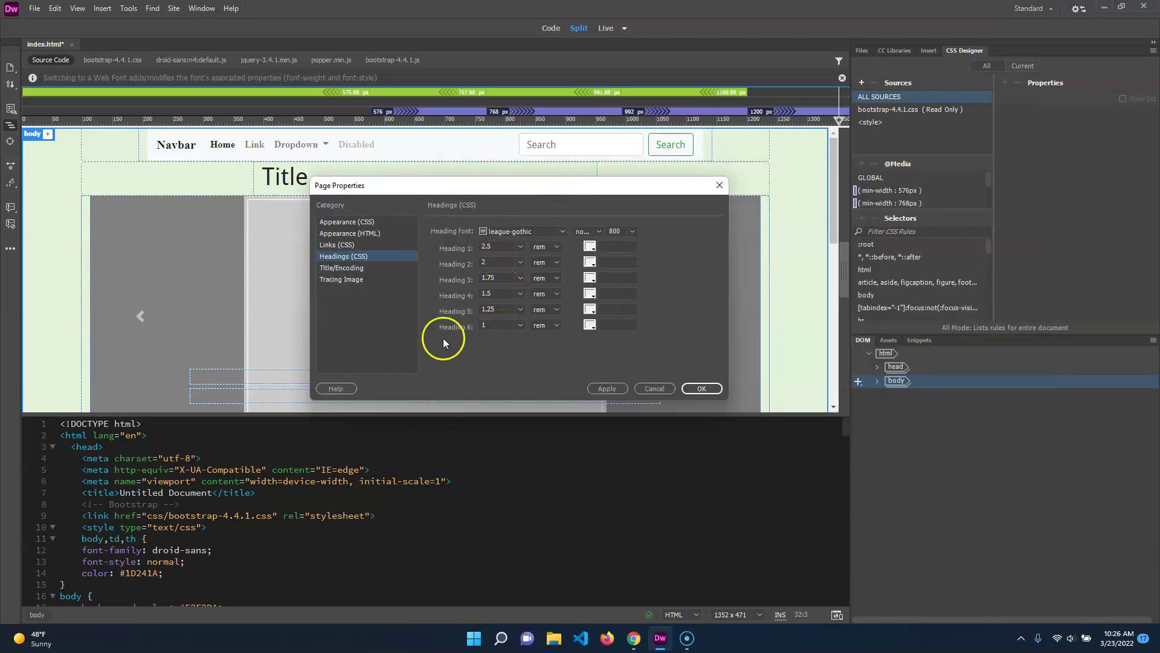
Step: Open the Title/Encoding settings and examine how a page title appears on a browser tab in Chrome, using the Yahoo home page
{"action": "left_click", "coordinate": [342, 268]}
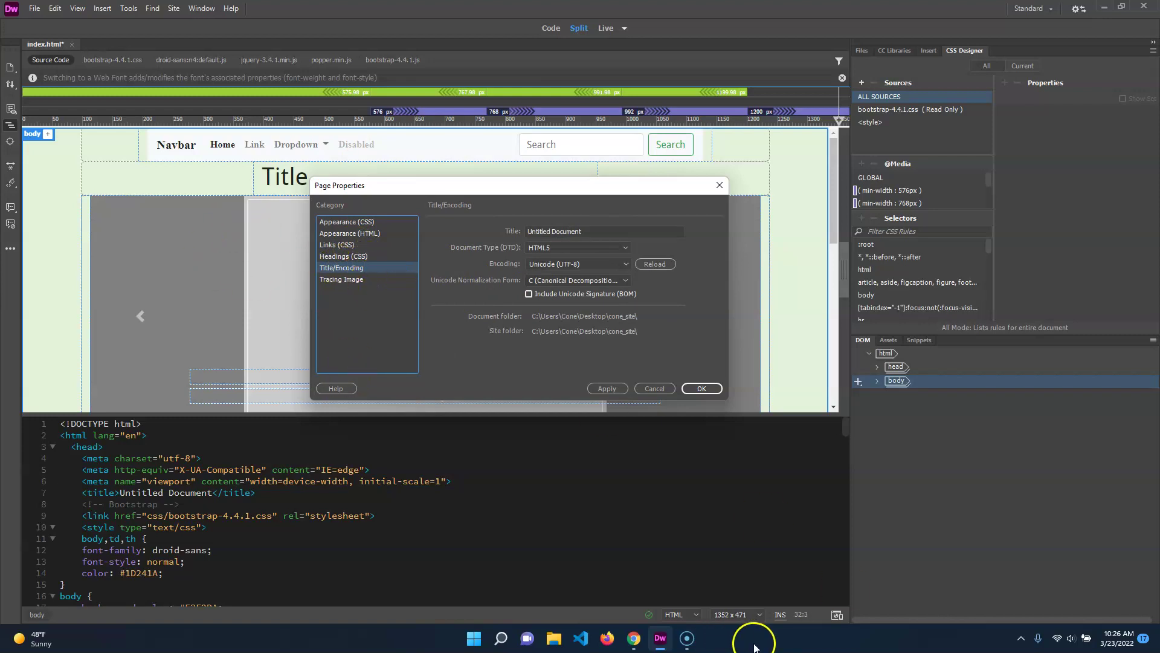
{"action": "mouse_move", "coordinate": [634, 638]}
{"action": "left_click", "coordinate": [664, 568]}
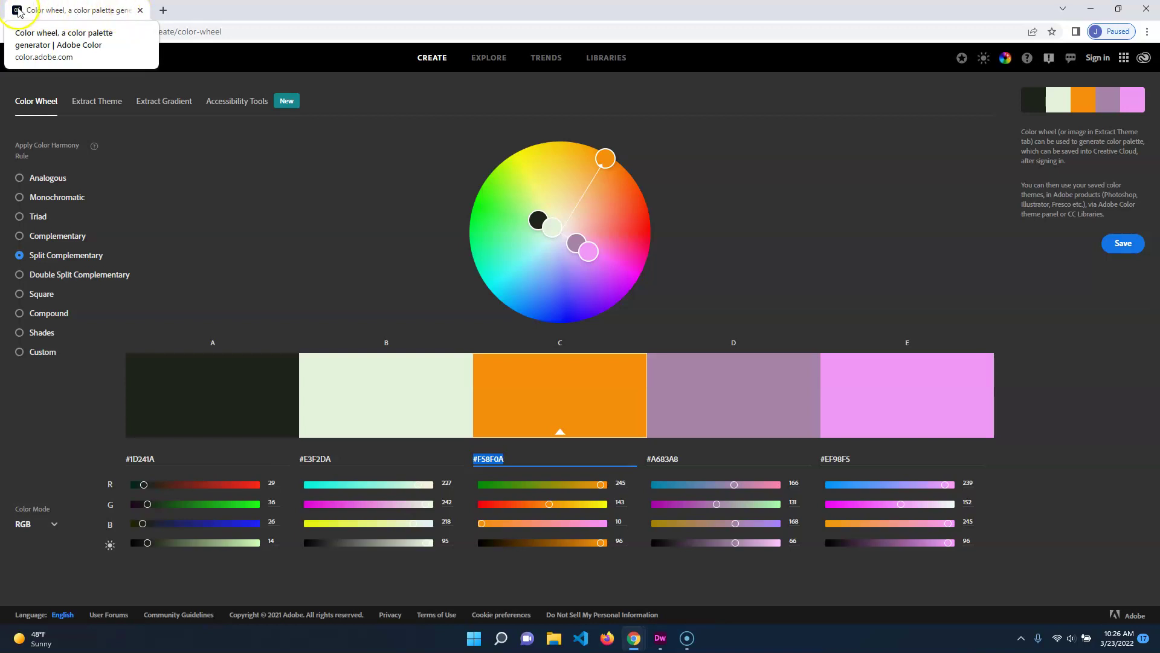
{"action": "left_click", "coordinate": [162, 10]}
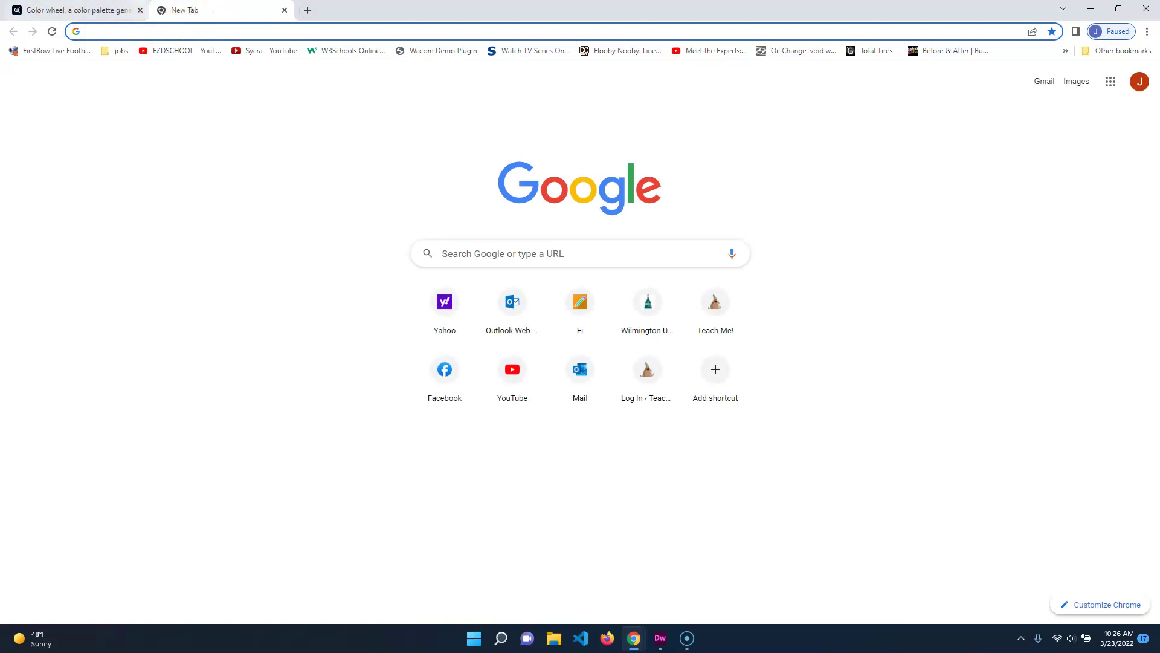
{"action": "left_click", "coordinate": [438, 305]}
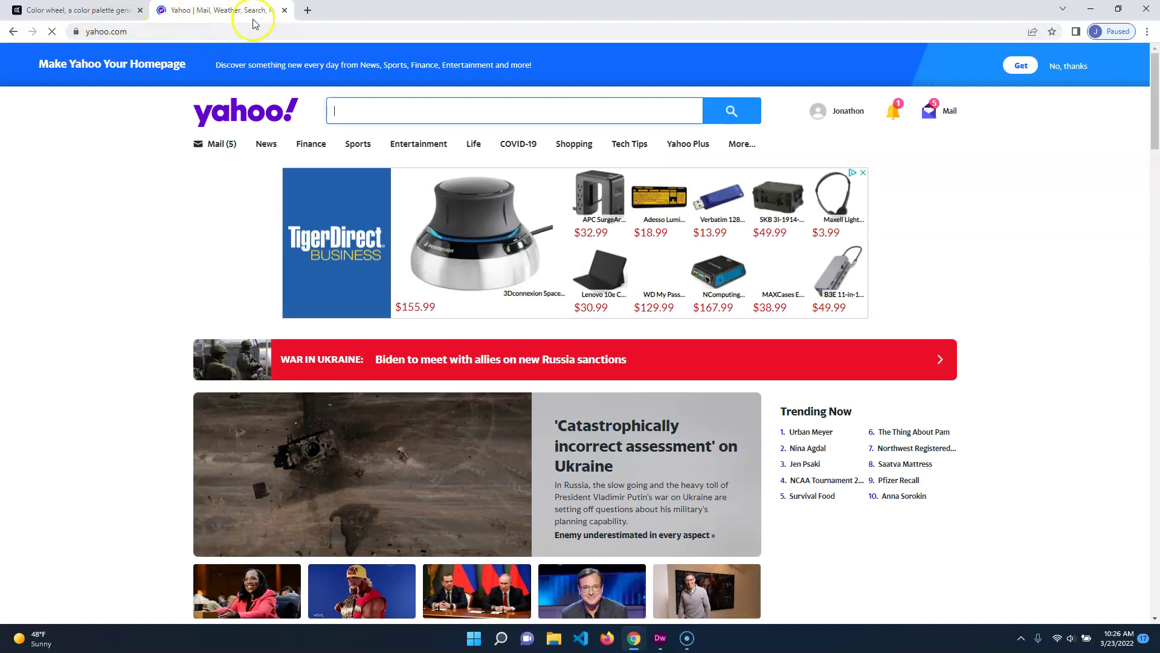
{"action": "left_click", "coordinate": [285, 10]}
{"action": "left_click", "coordinate": [661, 638]}
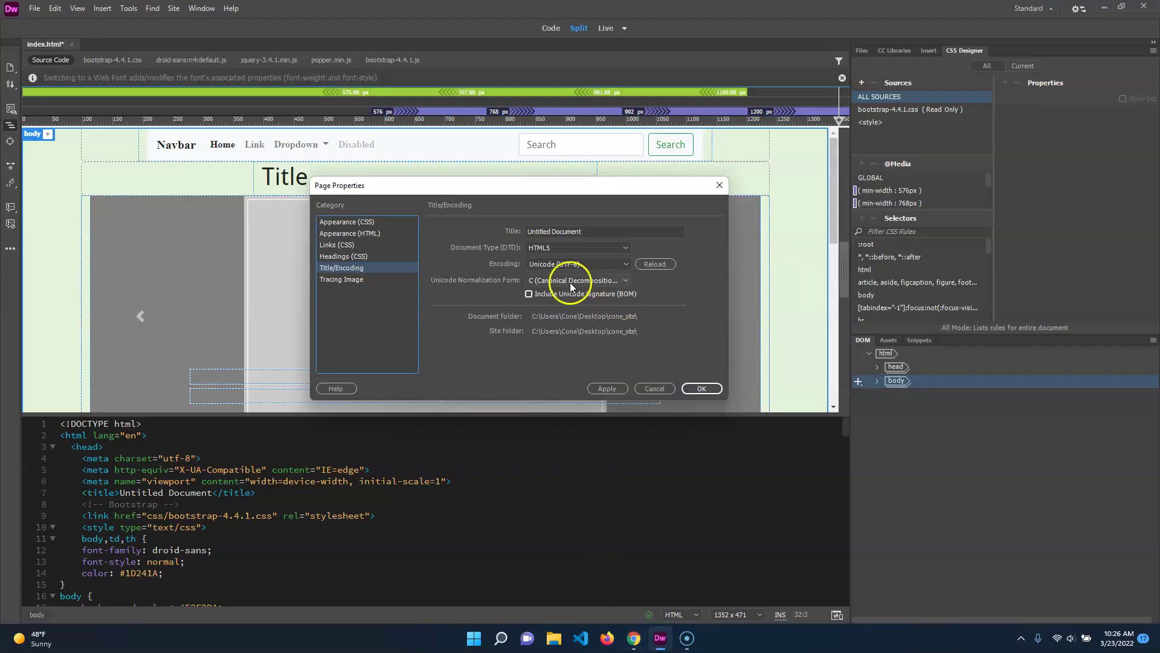
Step: Set the document title to "Dreams Come True" and apply the page properties, closing the dialog
{"action": "left_click", "coordinate": [564, 247]}
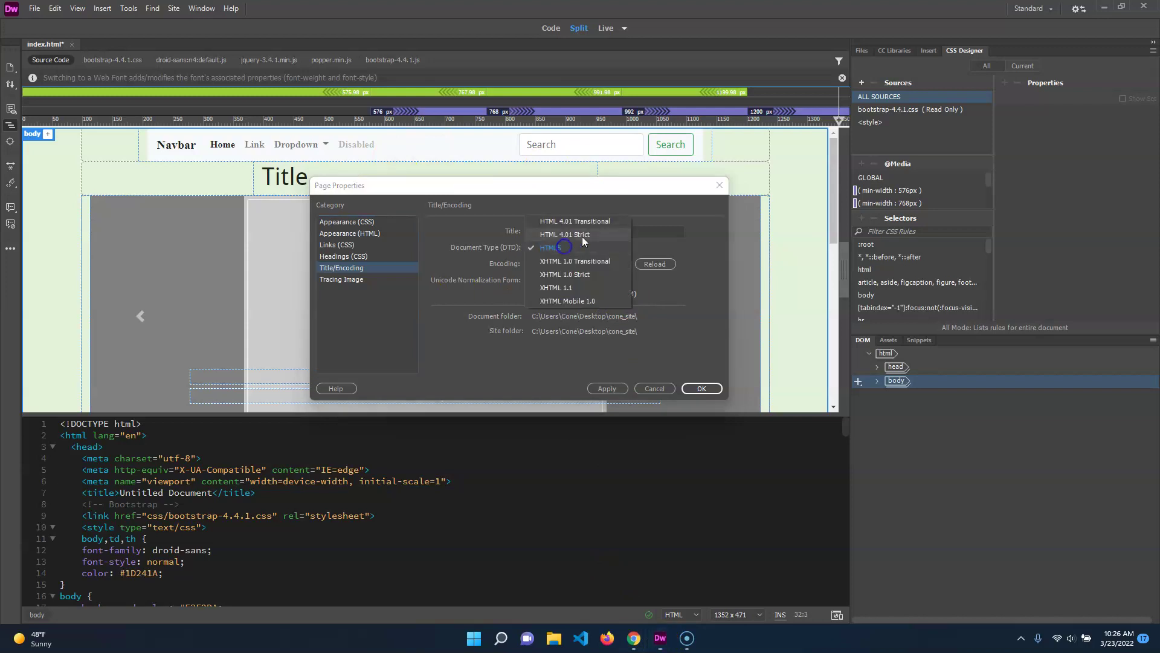
{"action": "left_click", "coordinate": [688, 237]}
{"action": "left_click_drag", "start_coordinate": [540, 231], "coordinate": [383, 195]}
{"action": "type", "text": "Dreams Come True"}
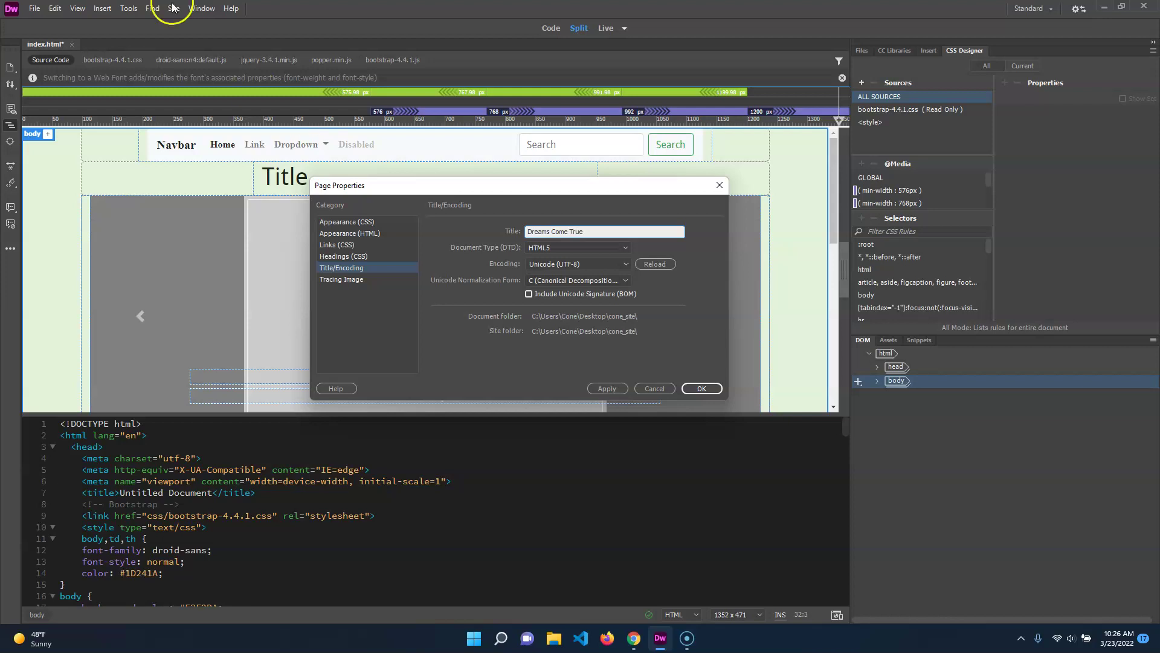
{"action": "left_click", "coordinate": [607, 388]}
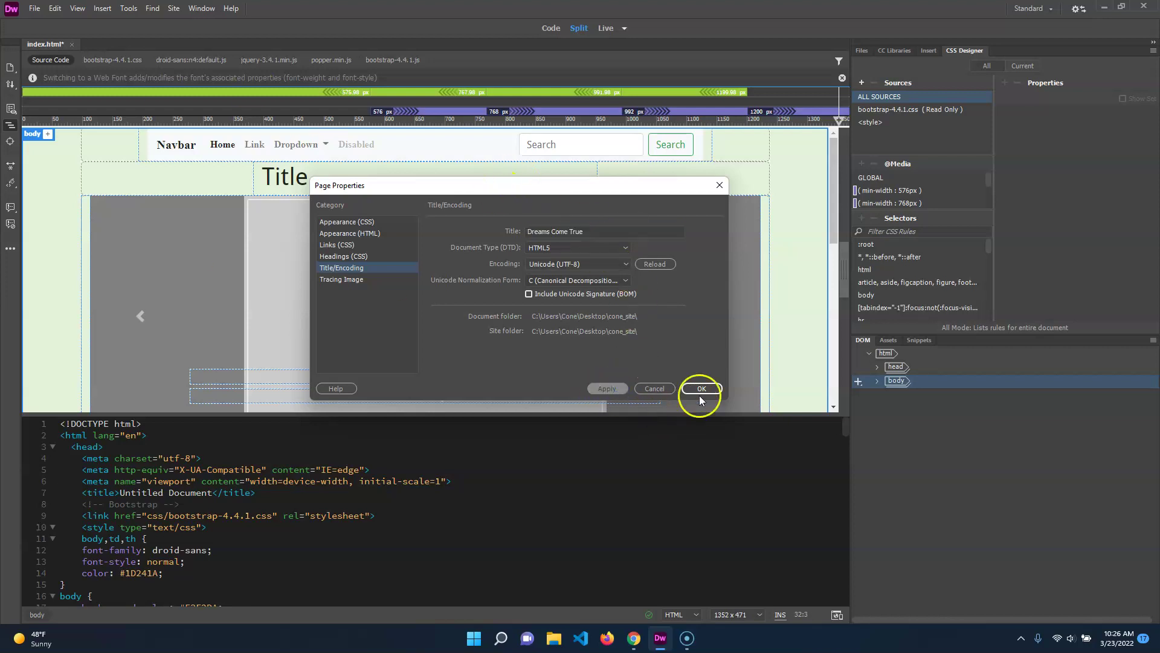
{"action": "left_click", "coordinate": [702, 388]}
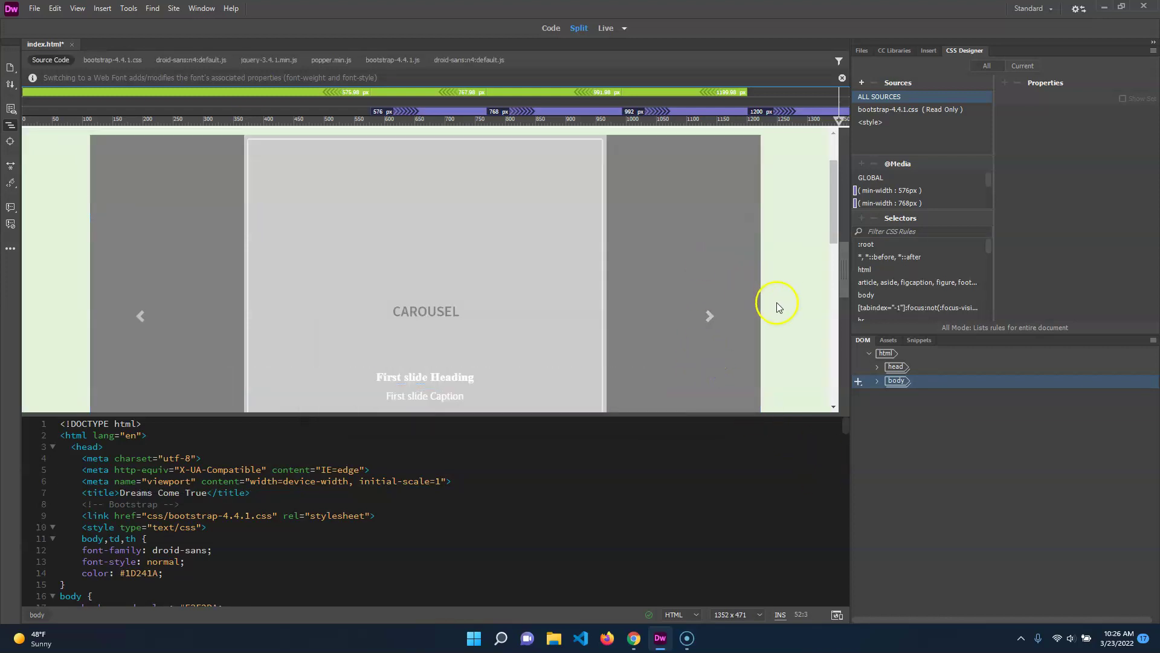
Step: Examine the restyled links and headings throughout the page preview
{"action": "left_click_drag", "start_coordinate": [829, 218], "coordinate": [830, 338]}
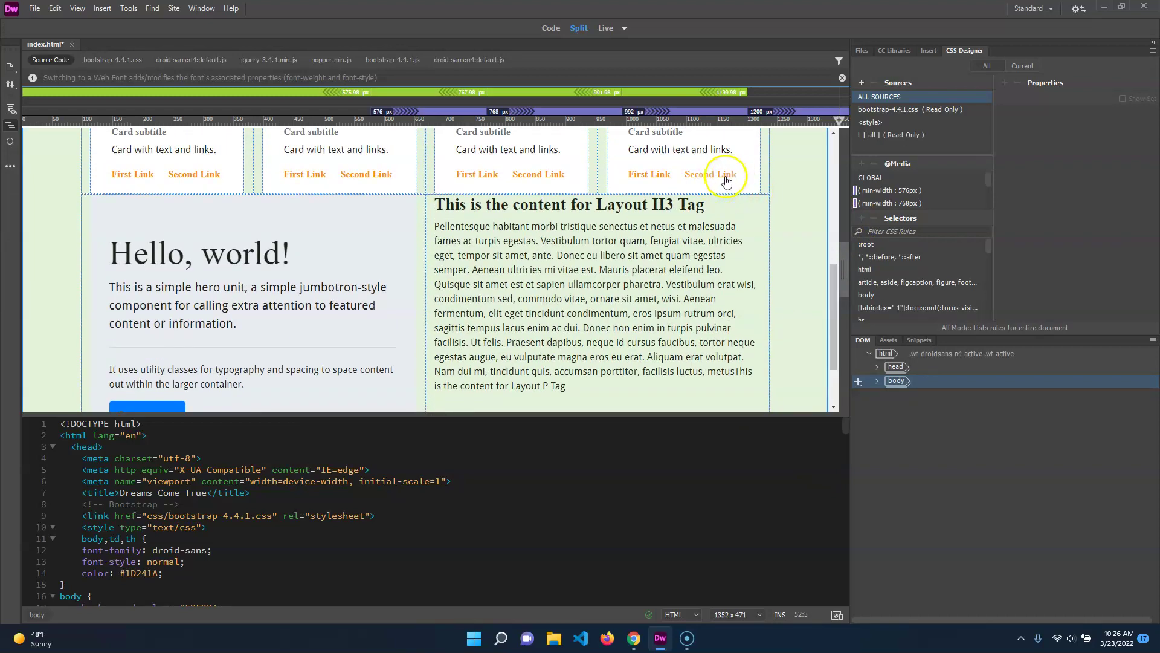
{"action": "left_click_drag", "start_coordinate": [833, 279], "coordinate": [822, 85]}
{"action": "left_click_drag", "start_coordinate": [821, 137], "coordinate": [852, 142]}
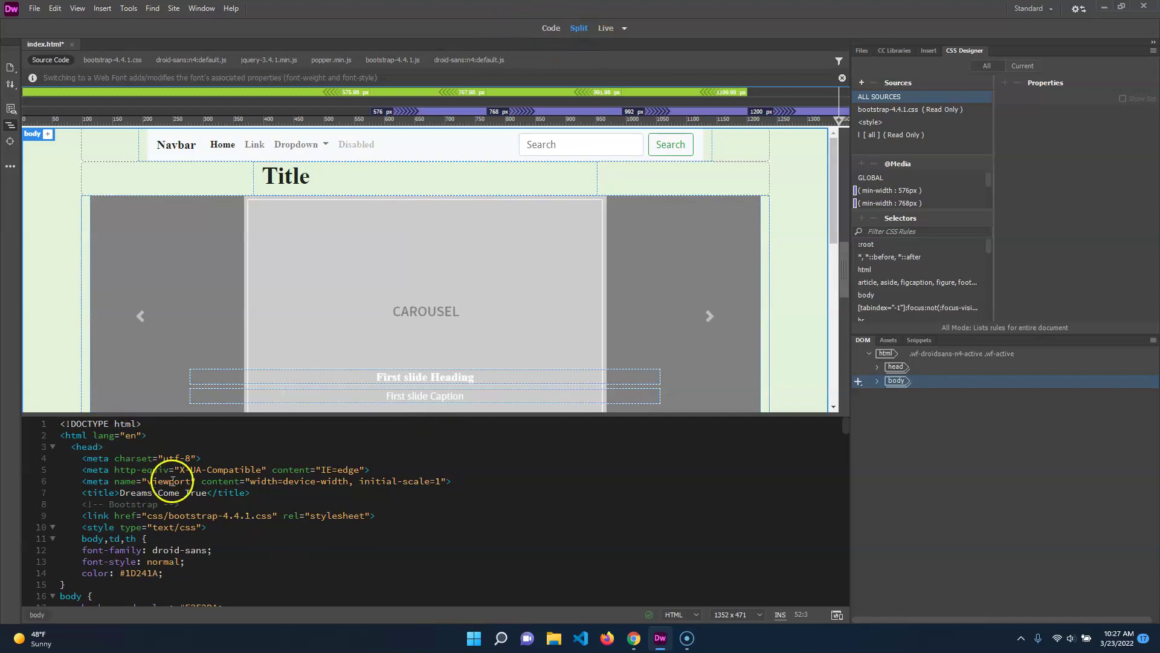
Step: Show the document in full Code view and examine the embedded style block's rules for body, links and headings
{"action": "scroll", "coordinate": [172, 481], "scroll_direction": "down", "scroll_amount": 4}
{"action": "scroll", "coordinate": [130, 472], "scroll_direction": "up", "scroll_amount": 2}
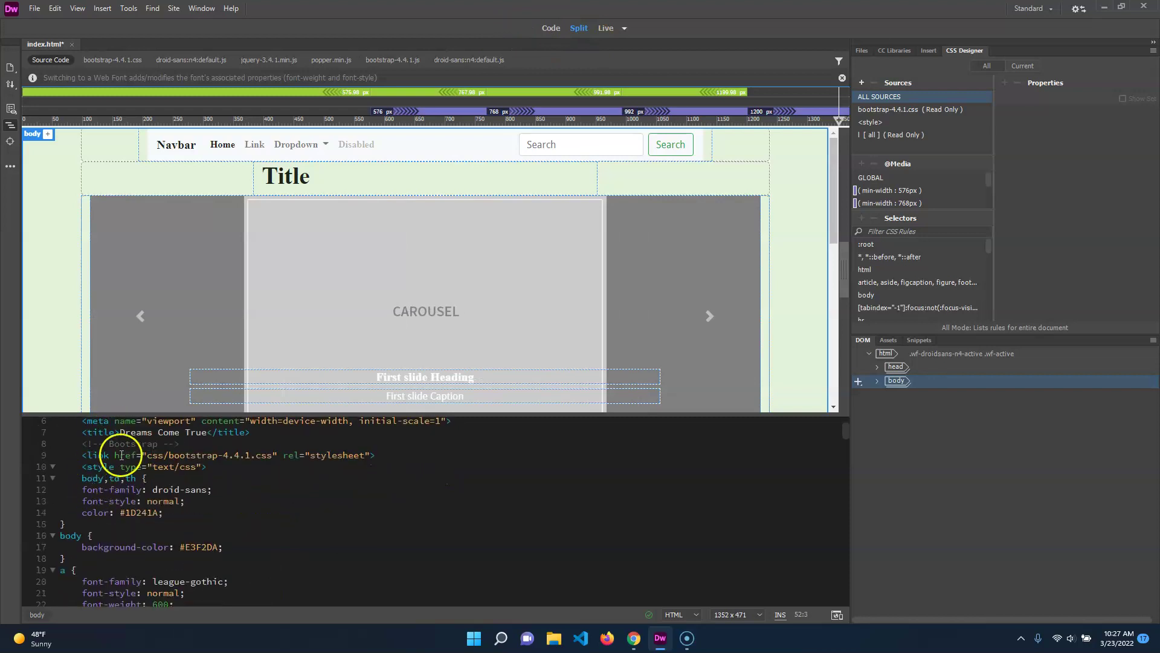
{"action": "scroll", "coordinate": [122, 455], "scroll_direction": "up", "scroll_amount": 2}
{"action": "left_click", "coordinate": [551, 28]}
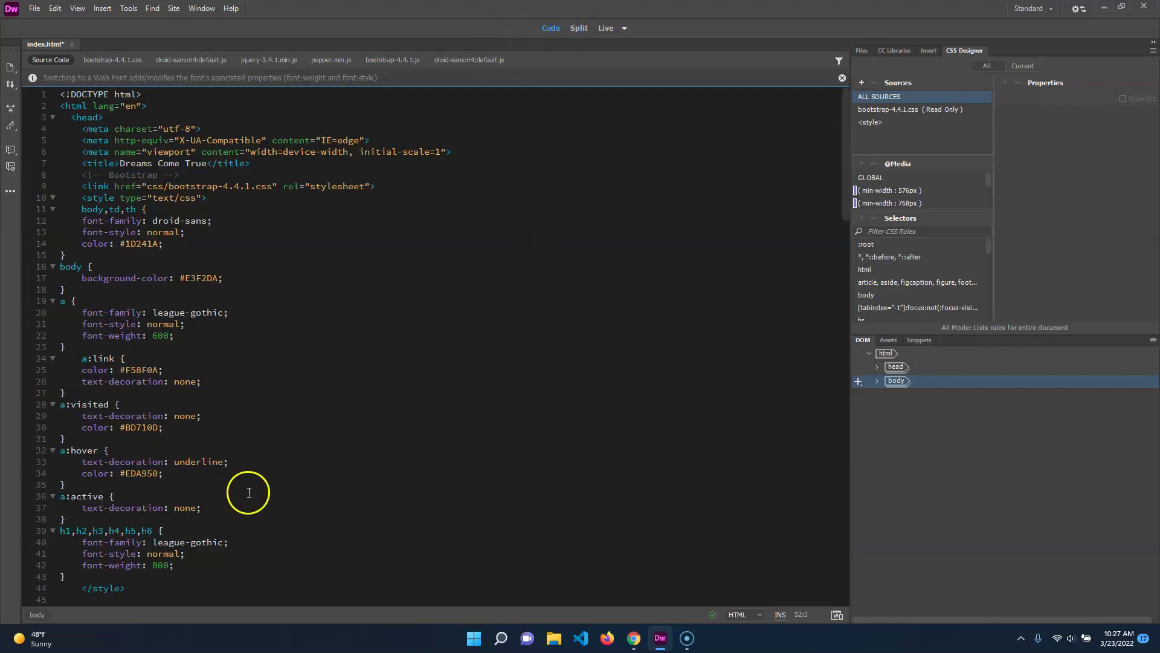
{"action": "left_click", "coordinate": [93, 198]}
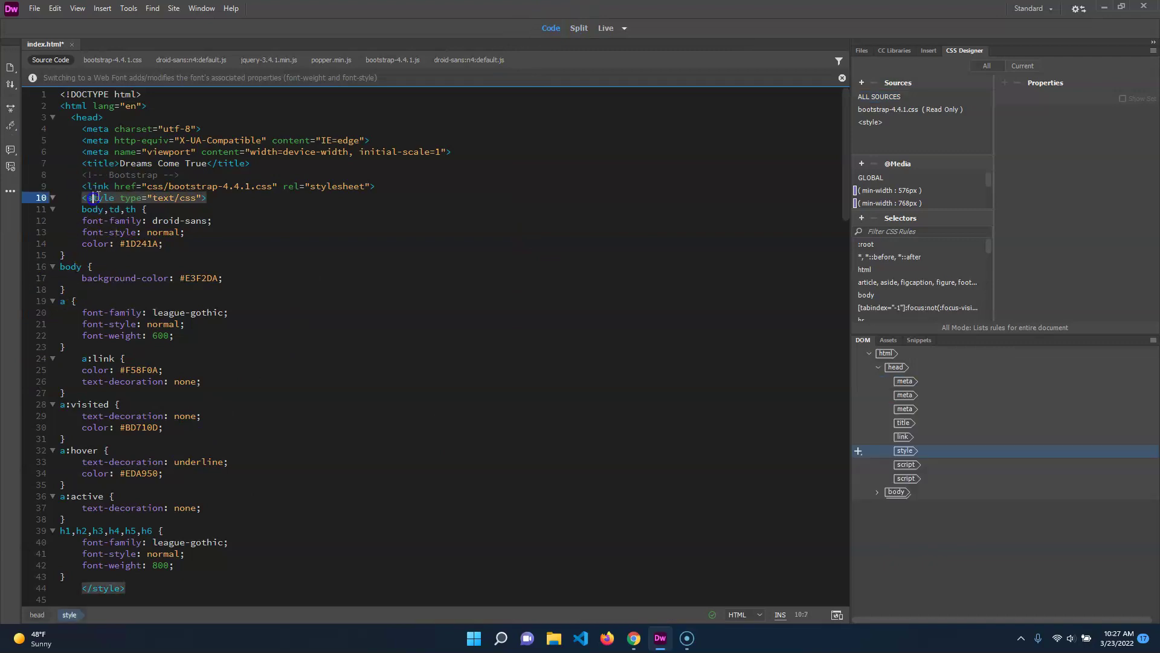
{"action": "scroll", "coordinate": [211, 276], "scroll_direction": "down", "scroll_amount": 10}
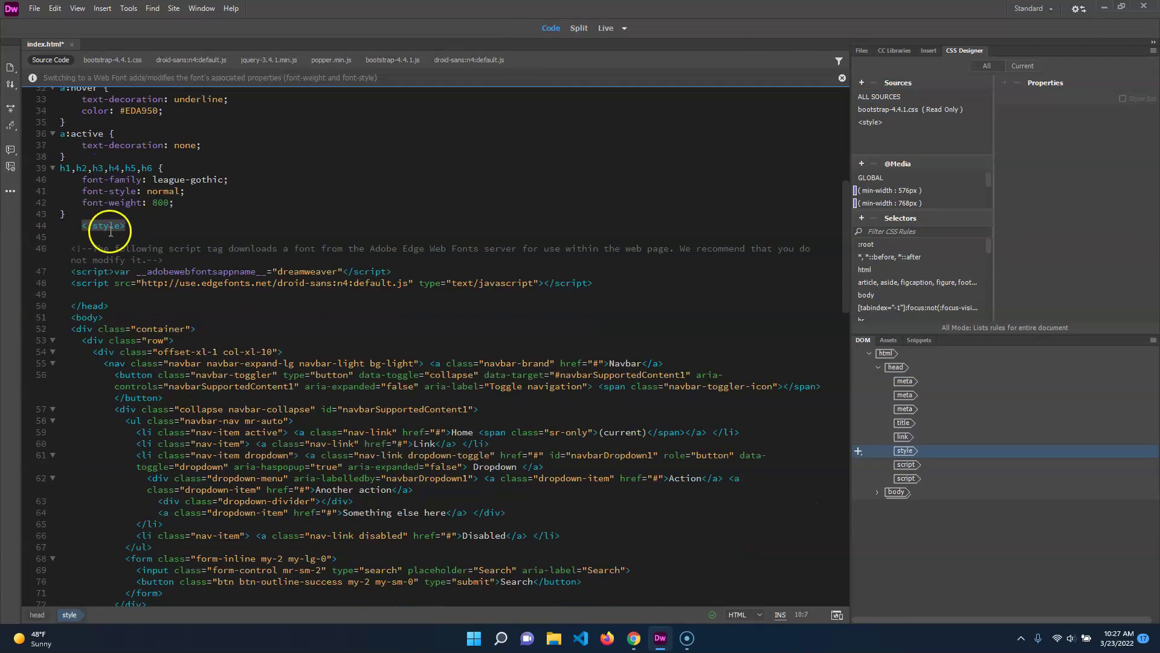
{"action": "scroll", "coordinate": [176, 292], "scroll_direction": "up", "scroll_amount": 9}
{"action": "scroll", "coordinate": [125, 169], "scroll_direction": "up", "scroll_amount": 2}
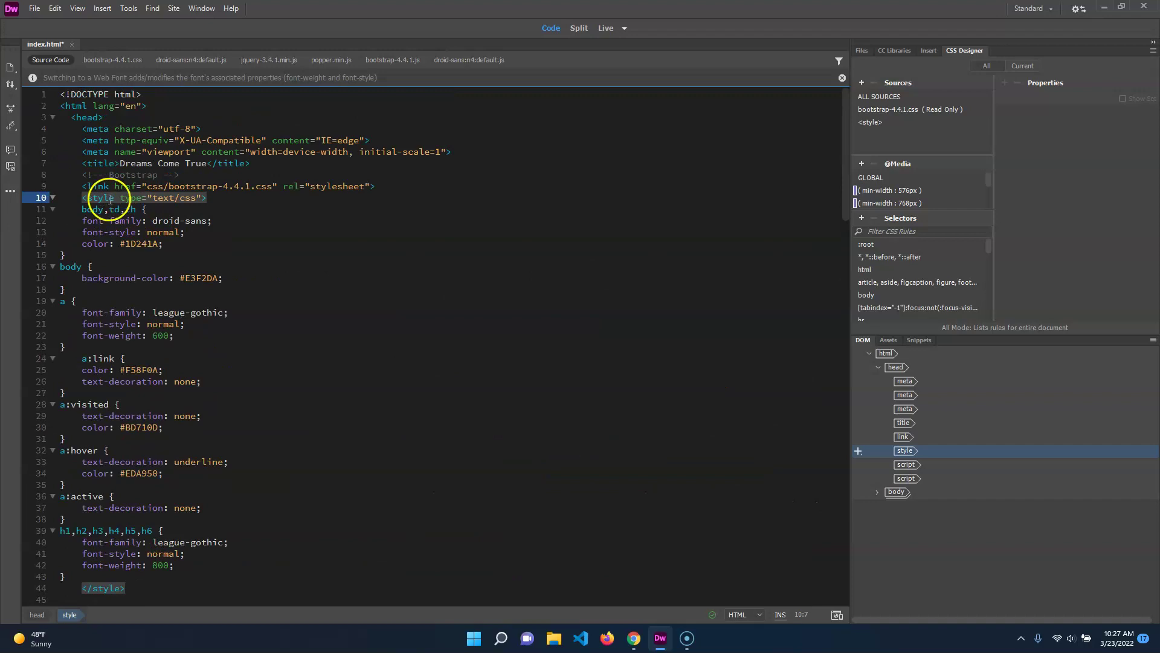
{"action": "scroll", "coordinate": [111, 200], "scroll_direction": "down", "scroll_amount": 7}
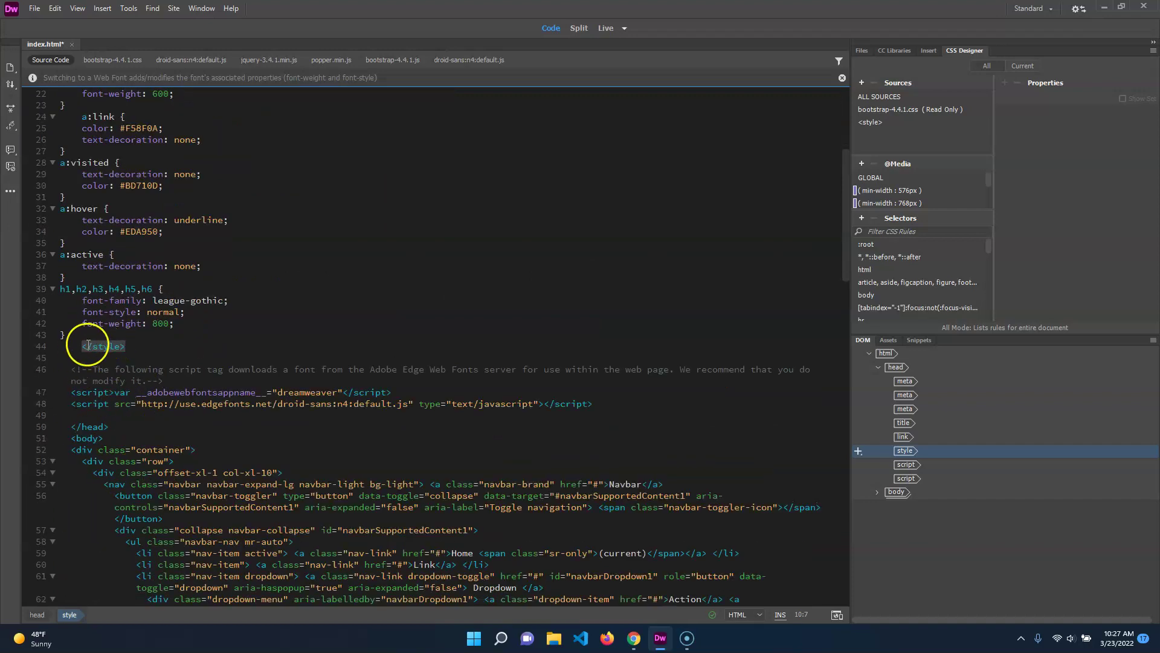
{"action": "scroll", "coordinate": [88, 345], "scroll_direction": "up", "scroll_amount": 7}
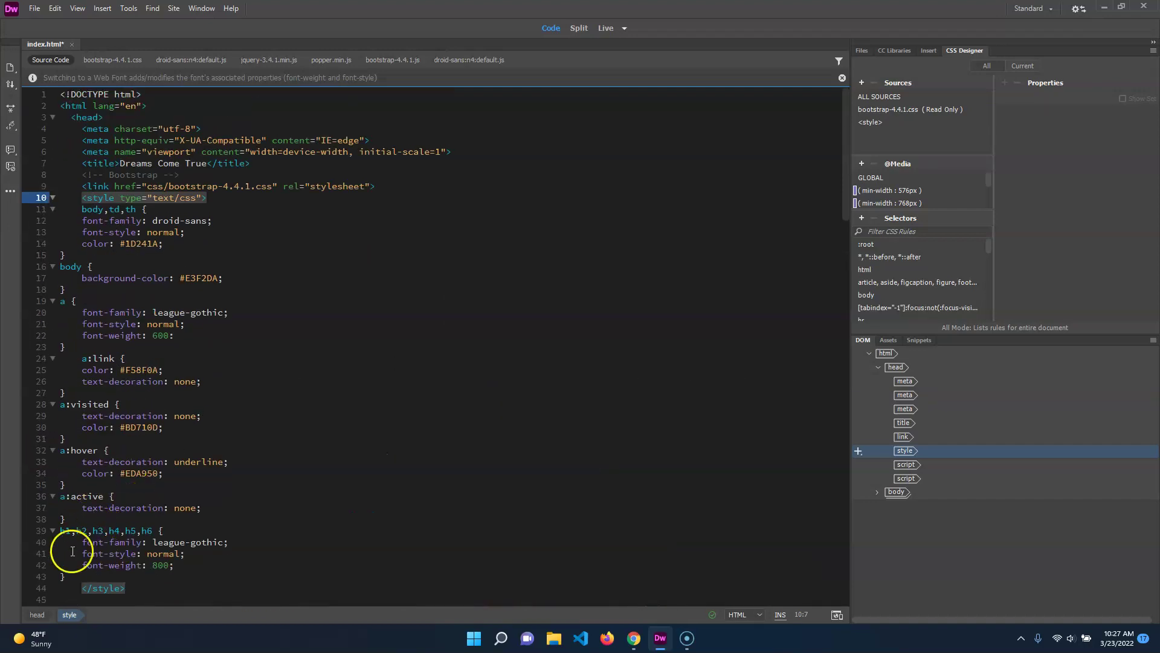
{"action": "left_click_drag", "start_coordinate": [65, 577], "coordinate": [3, 209]}
{"action": "left_click", "coordinate": [87, 209]}
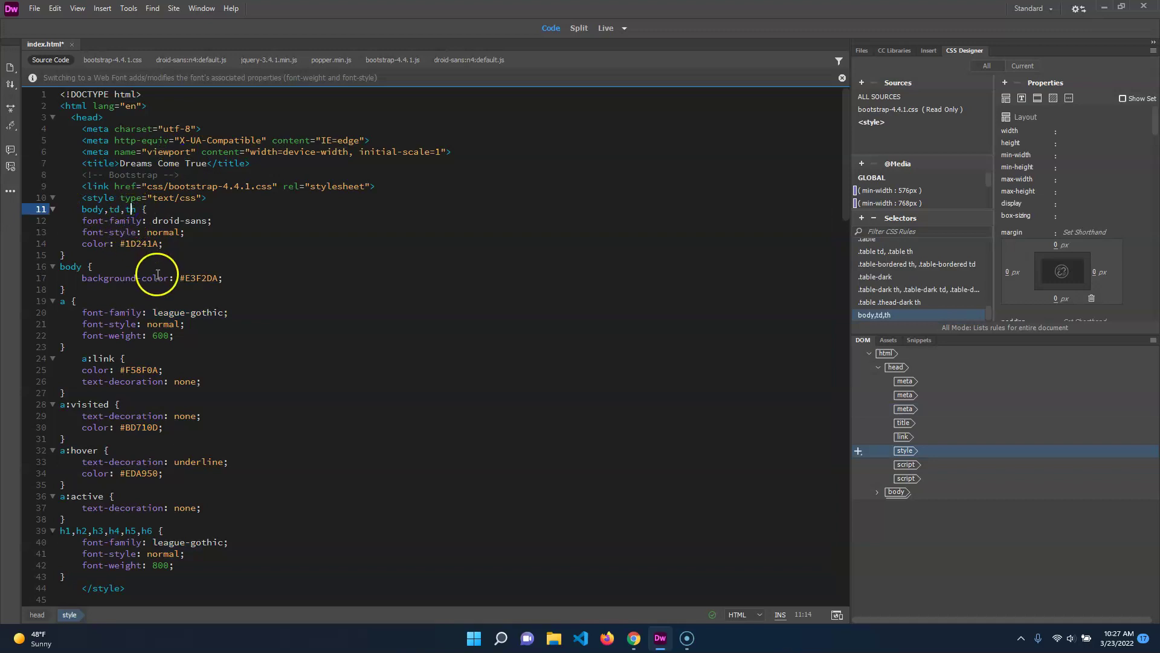
Step: Compare the text and background color rules for body with the page preview in Split view, returning to full Code view
{"action": "left_click_drag", "start_coordinate": [197, 245], "coordinate": [57, 219]}
{"action": "left_click_drag", "start_coordinate": [206, 291], "coordinate": [146, 273]}
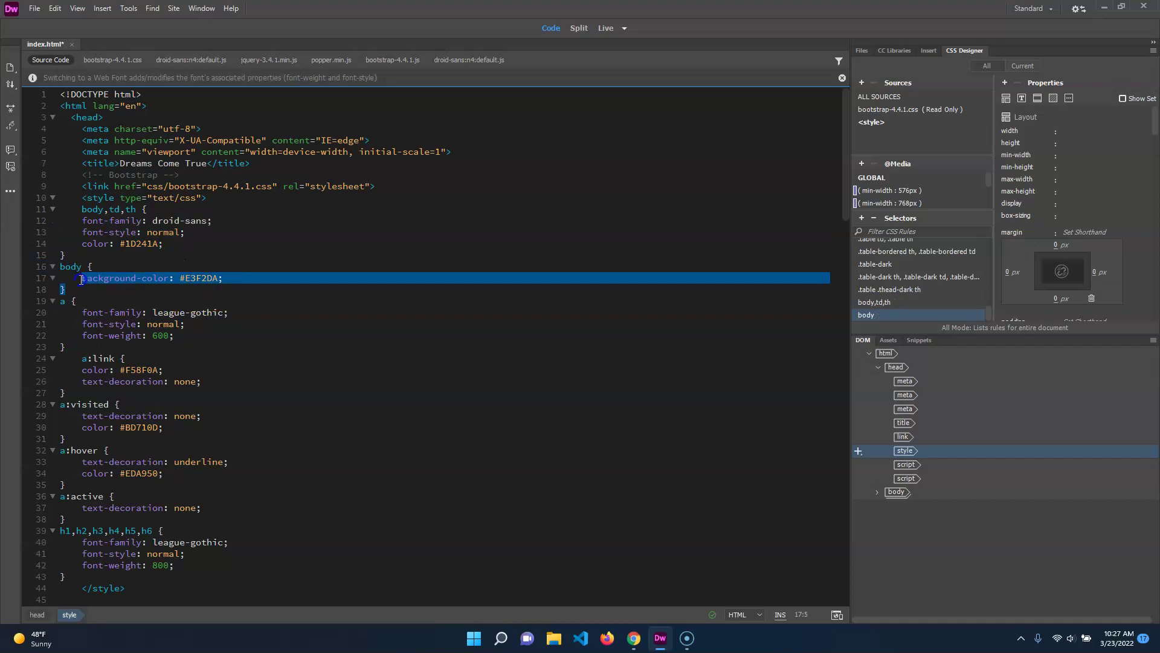
{"action": "left_click", "coordinate": [579, 28]}
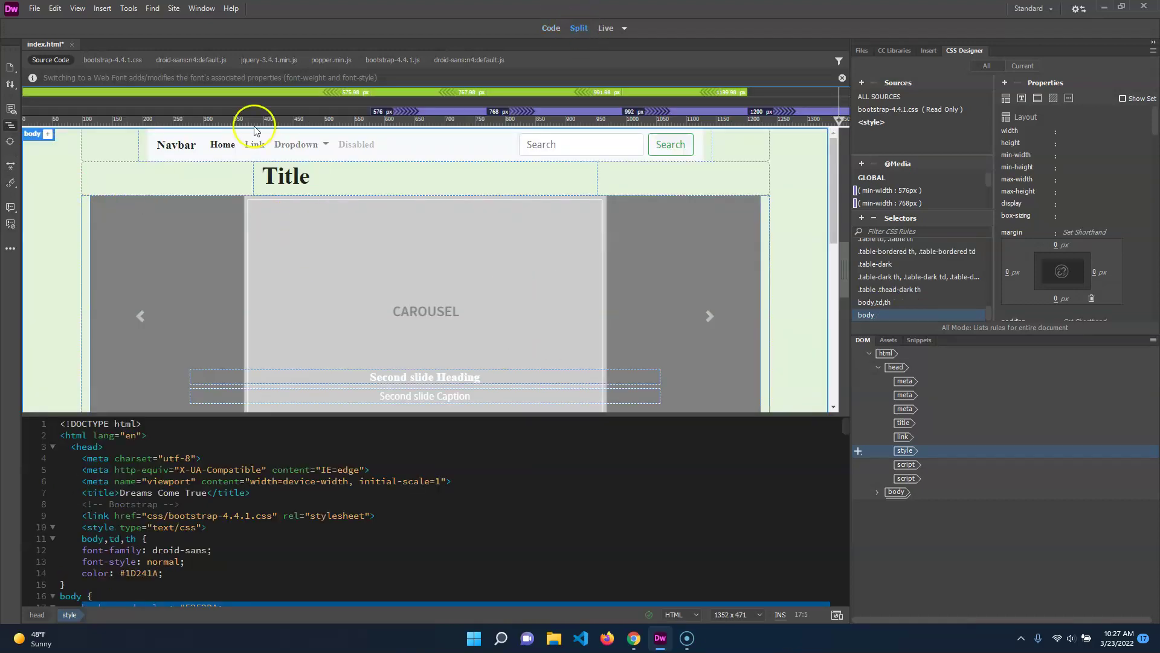
{"action": "left_click", "coordinate": [551, 28]}
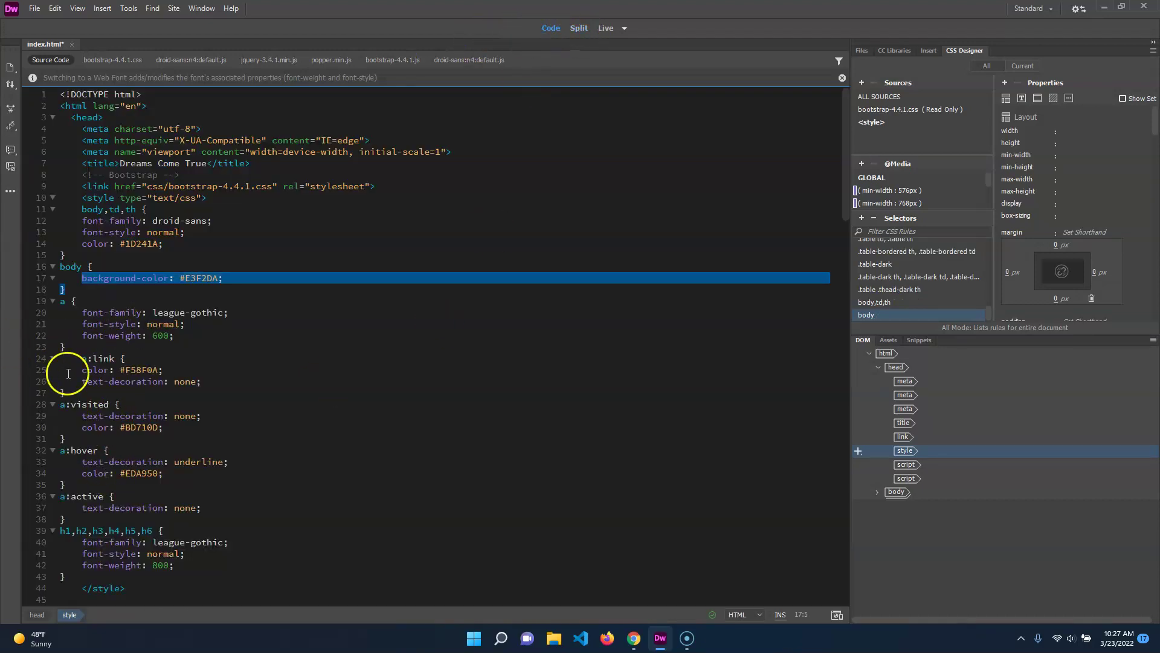
Step: Examine the embedded style rules for links, their link, visited, hover and active states, and the headings
{"action": "left_click_drag", "start_coordinate": [60, 300], "coordinate": [104, 324]}
{"action": "left_click", "coordinate": [241, 244]}
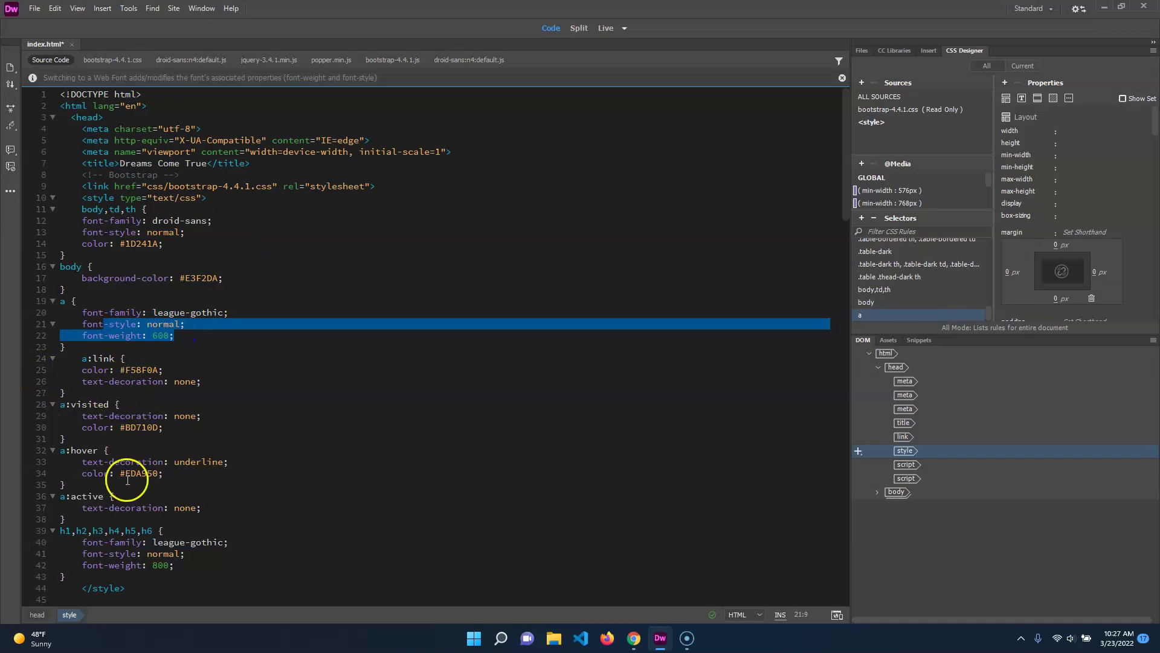
{"action": "scroll", "coordinate": [127, 507], "scroll_direction": "down", "scroll_amount": 2}
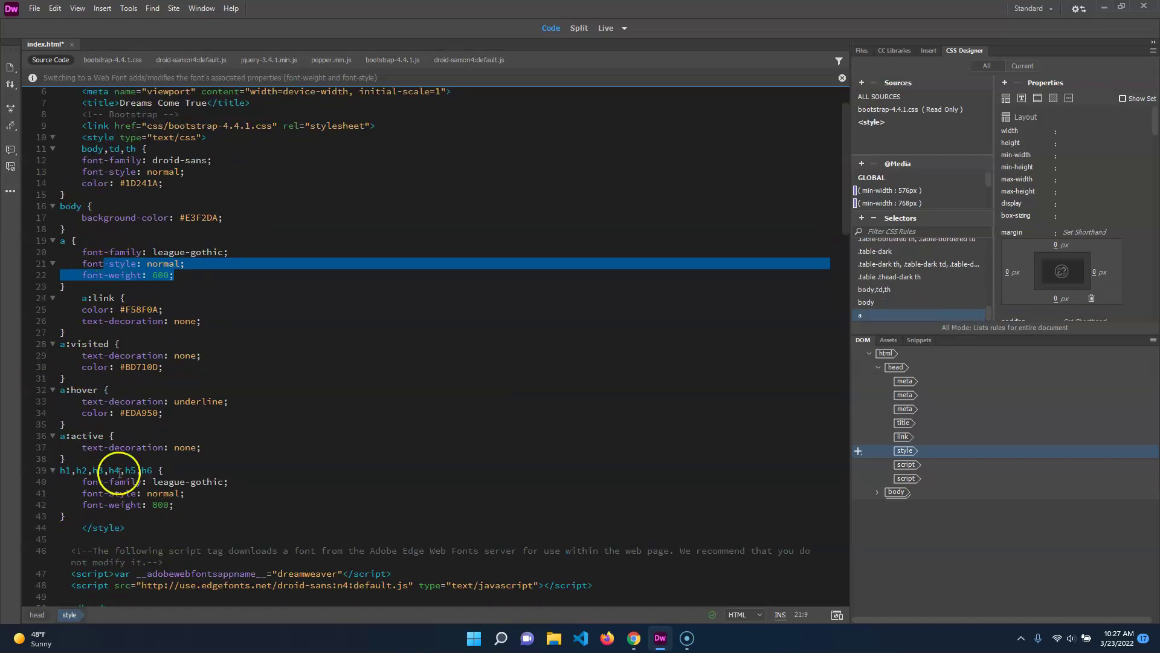
{"action": "left_click_drag", "start_coordinate": [125, 527], "coordinate": [109, 390]}
{"action": "left_click", "coordinate": [230, 218]}
Step: View the linked bootstrap-4.4.1.css file and return to the page's source code at the embedded style block
{"action": "left_click", "coordinate": [124, 60]}
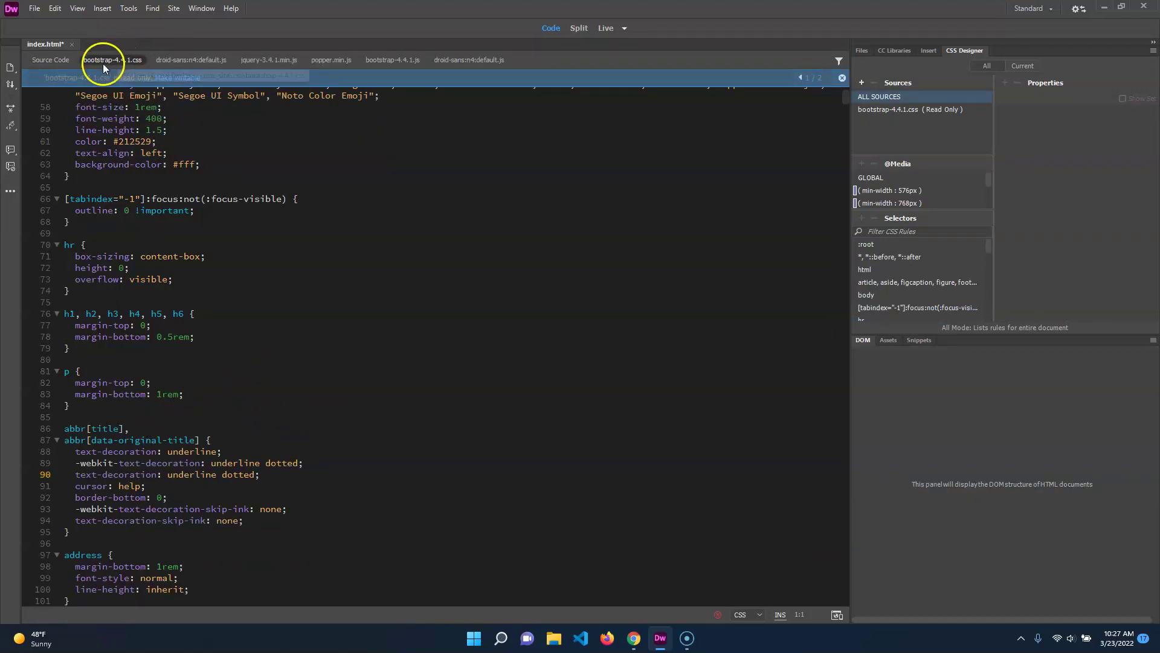
{"action": "left_click", "coordinate": [50, 60]}
{"action": "left_click", "coordinate": [171, 462]}
{"action": "scroll", "coordinate": [187, 415], "scroll_direction": "down", "scroll_amount": 10}
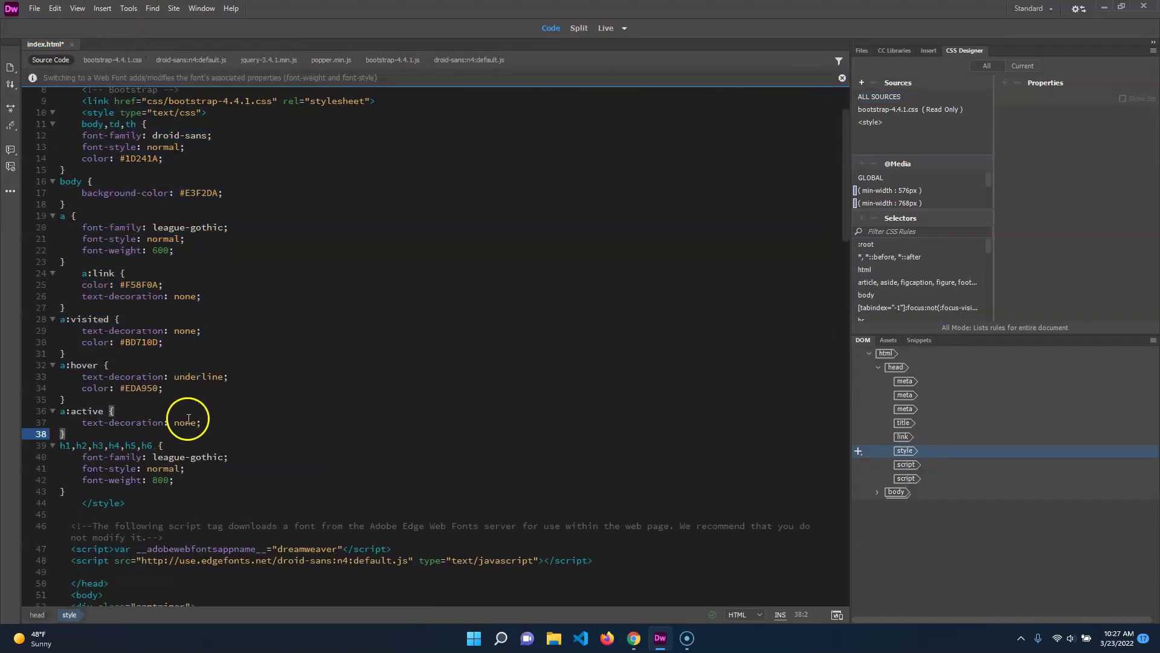
Step: Examine the selectors and the font-family, font-style and color properties of the body,td,th rule
{"action": "scroll", "coordinate": [197, 345], "scroll_direction": "up", "scroll_amount": 12}
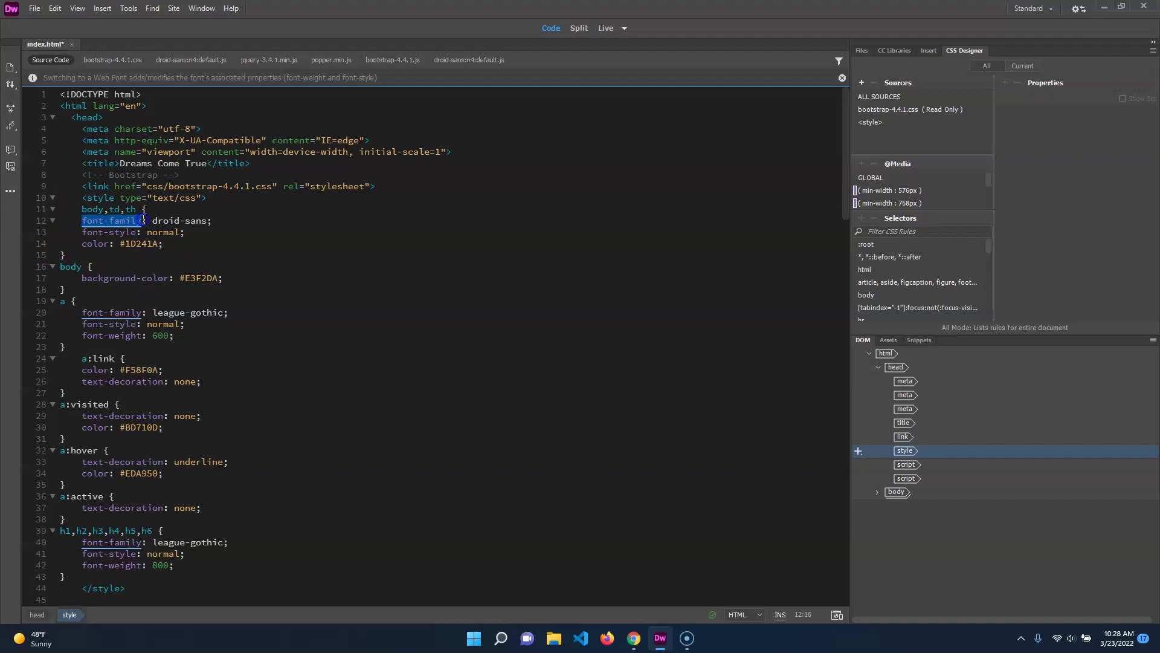
{"action": "left_click_drag", "start_coordinate": [82, 209], "coordinate": [207, 248]}
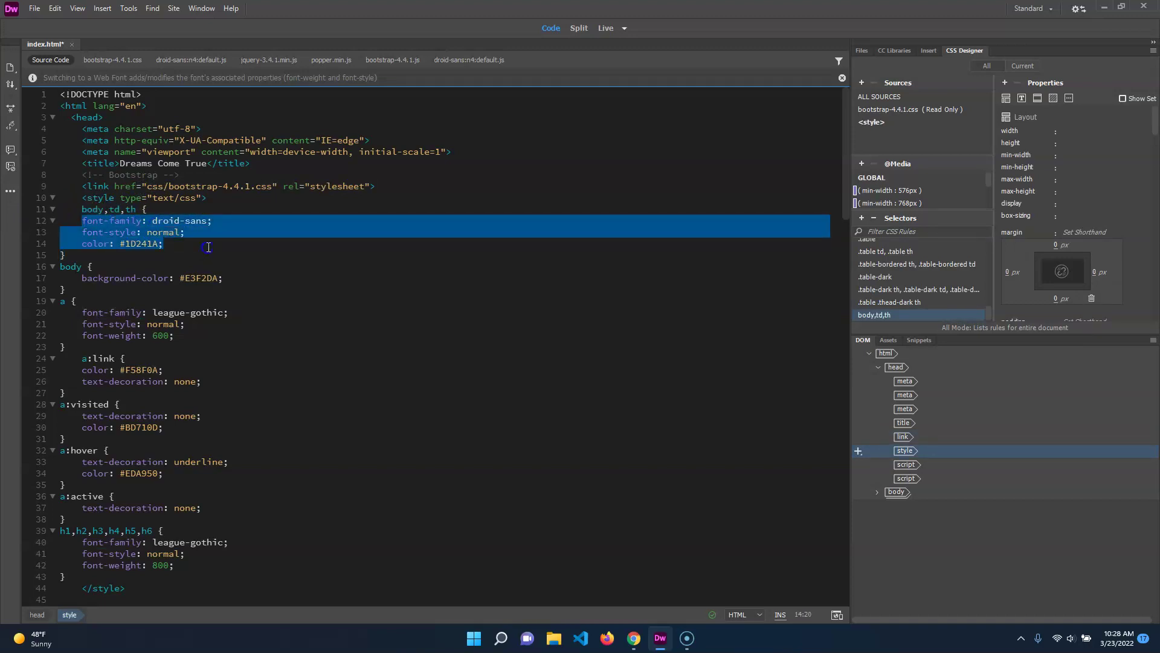
{"action": "left_click", "coordinate": [104, 218]}
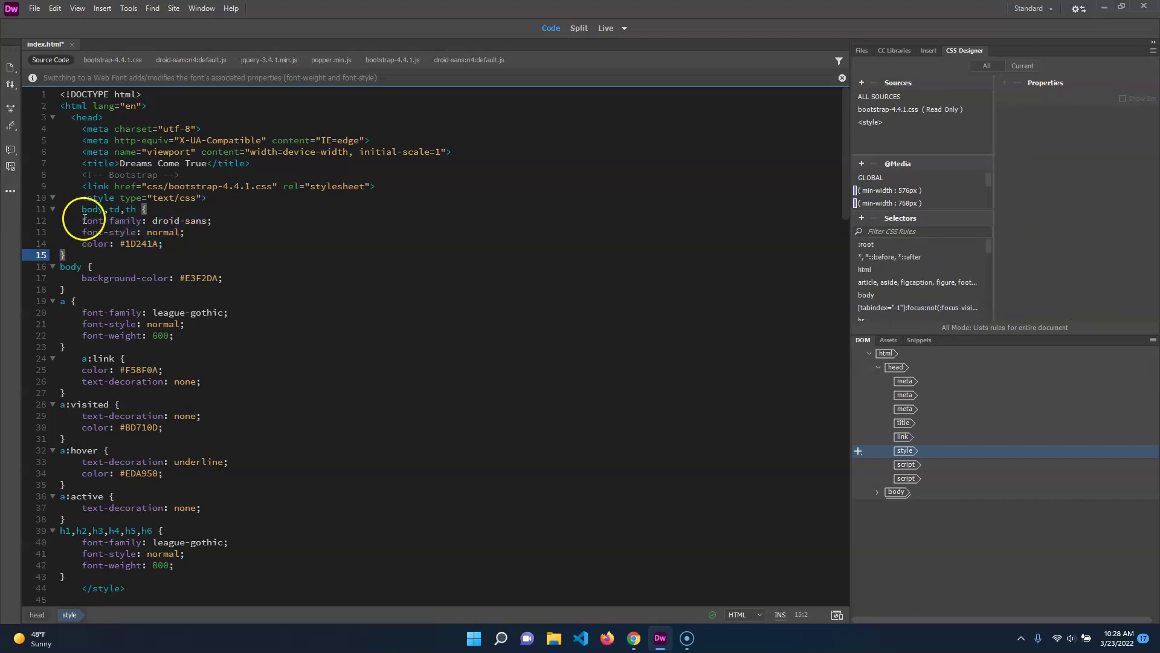
{"action": "left_click_drag", "start_coordinate": [83, 221], "coordinate": [148, 221]}
{"action": "left_click_drag", "start_coordinate": [68, 232], "coordinate": [186, 237]}
{"action": "double_click", "coordinate": [92, 244]}
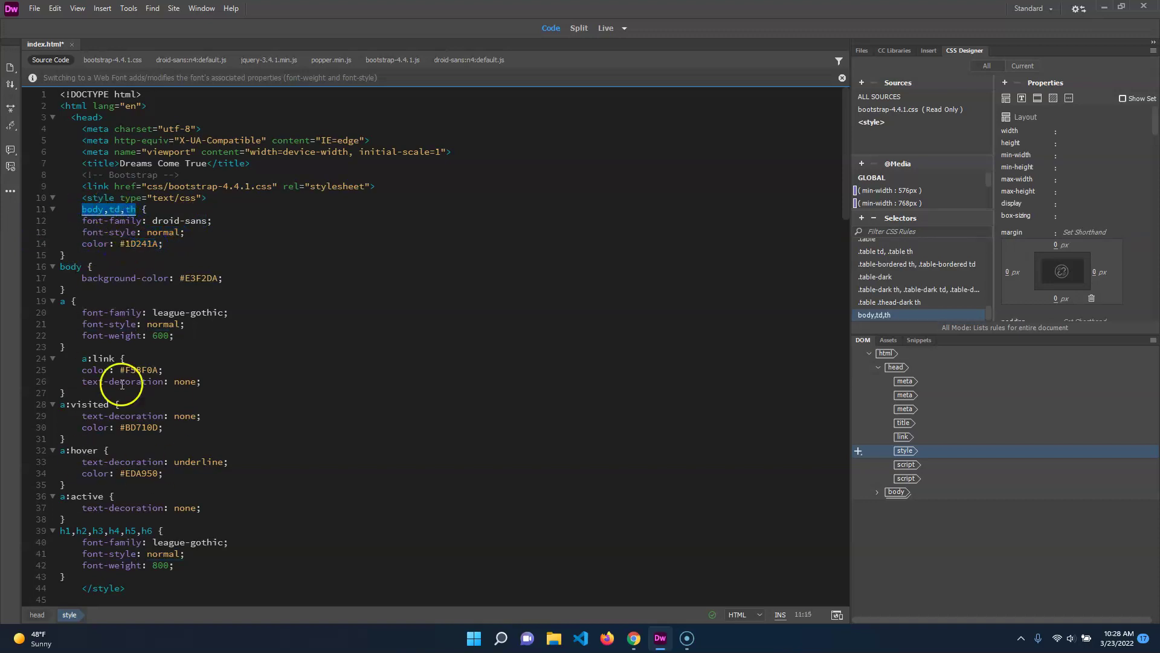
Step: Examine the shared h1 to h6 rule's selectors and its font-family, font-style and font-weight properties
{"action": "scroll", "coordinate": [104, 492], "scroll_direction": "down", "scroll_amount": 2}
{"action": "left_click", "coordinate": [61, 470]}
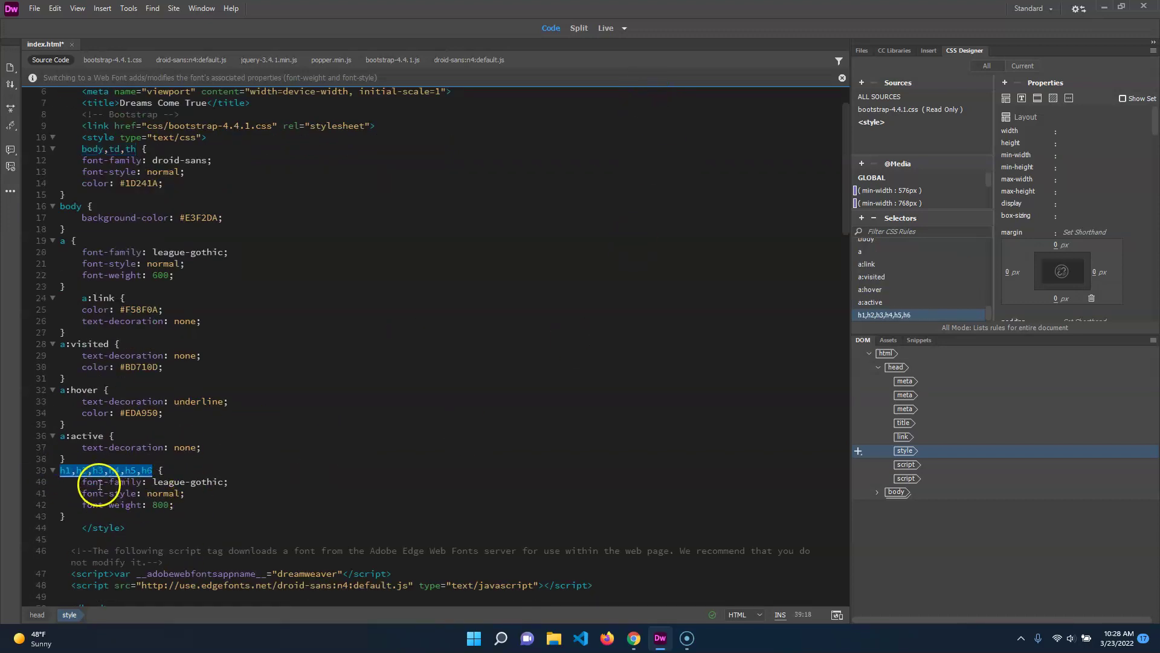
{"action": "key", "text": "Down"}
{"action": "key", "text": "Down"}
{"action": "key", "text": "Down"}
{"action": "key", "text": "Down"}
{"action": "double_click", "coordinate": [165, 495]}
{"action": "key", "text": "Down"}
{"action": "key", "text": "ctrl+shift+Left"}
{"action": "key", "text": "ctrl+shift+Left"}
{"action": "key", "text": "ctrl+shift+Left"}
{"action": "key", "text": "ctrl+shift+Left"}
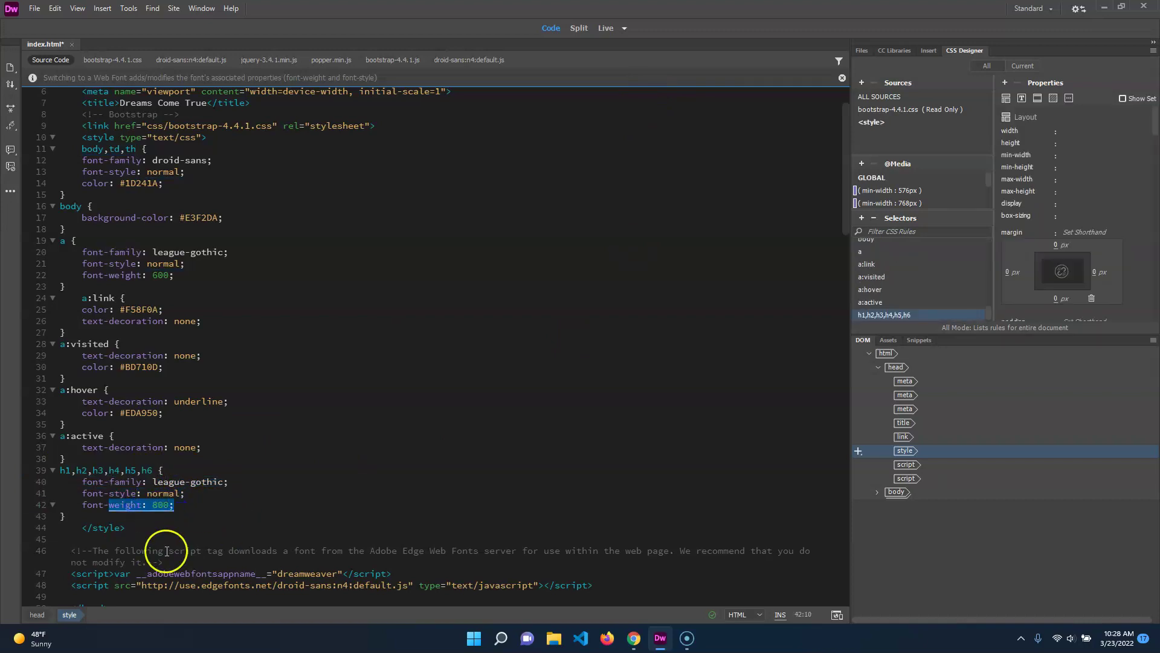
Step: Examine the body markup down to the h1 Title element and relate it to the shared heading rule
{"action": "scroll", "coordinate": [167, 551], "scroll_direction": "down", "scroll_amount": 14}
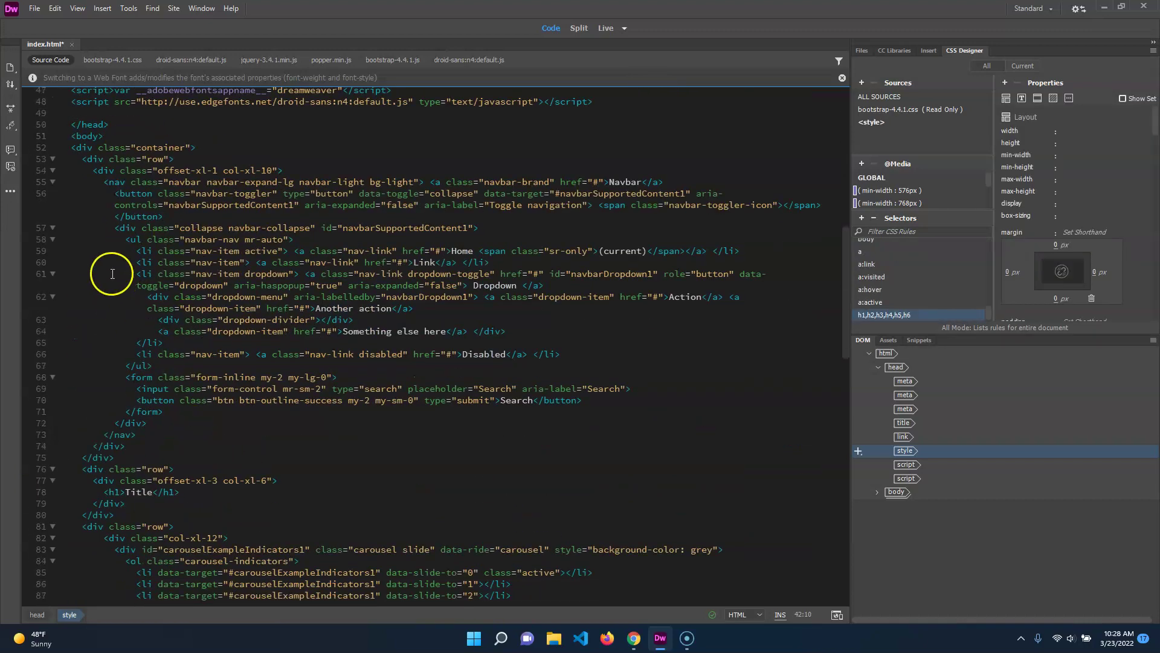
{"action": "scroll", "coordinate": [177, 269], "scroll_direction": "up", "scroll_amount": 2}
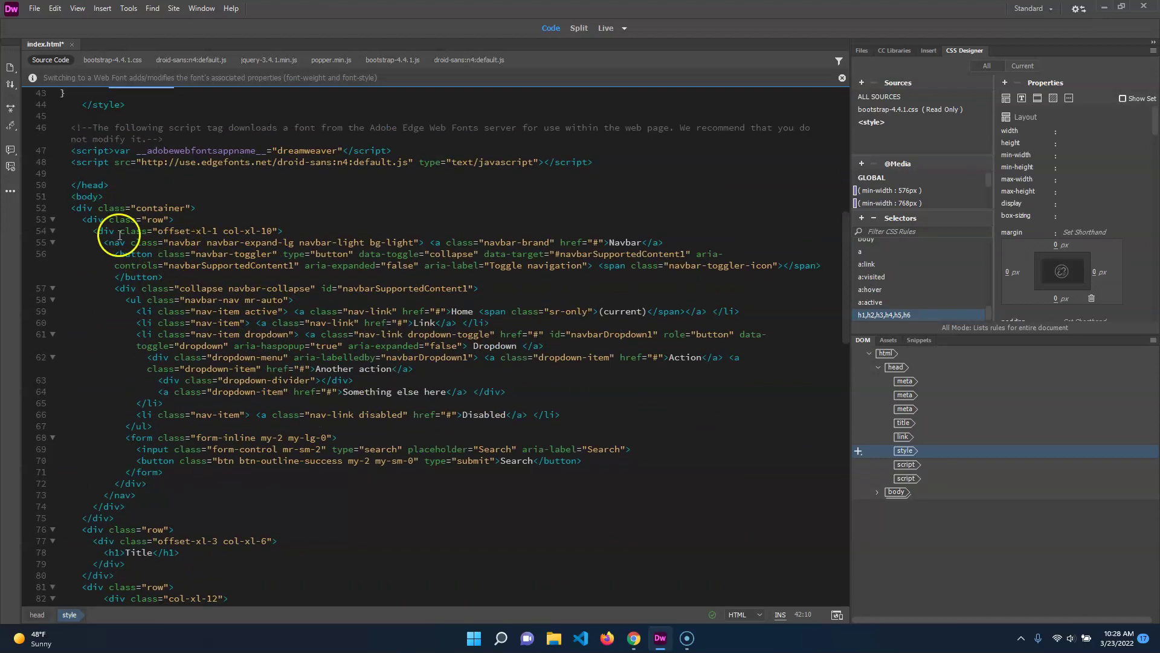
{"action": "scroll", "coordinate": [129, 260], "scroll_direction": "up", "scroll_amount": 2}
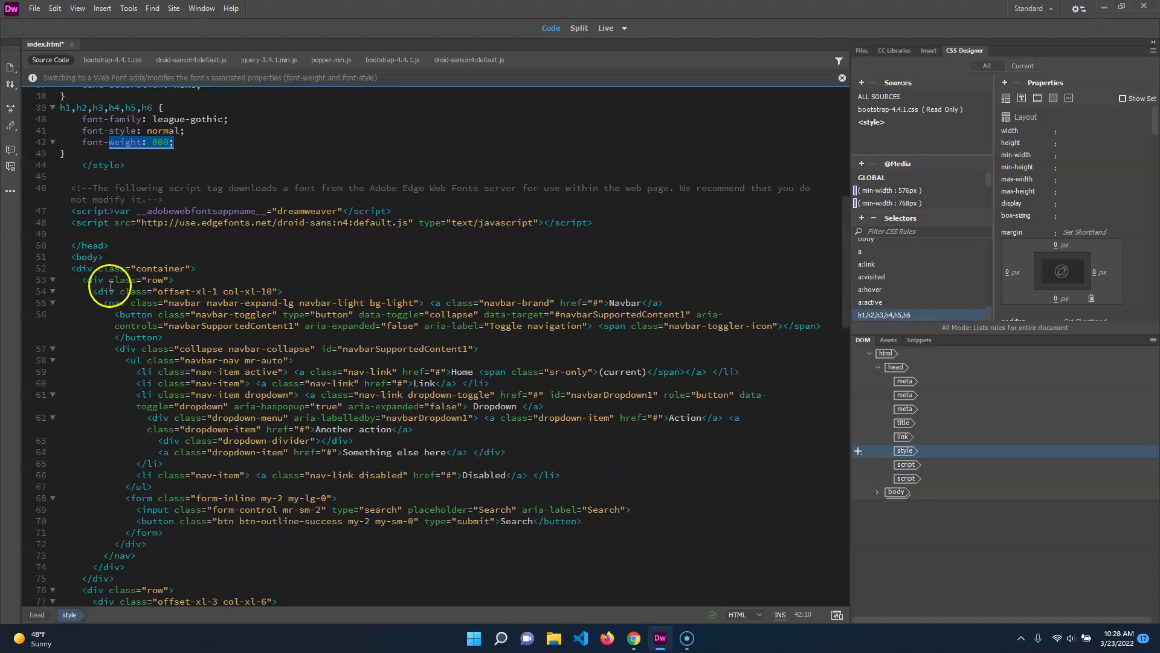
{"action": "scroll", "coordinate": [229, 409], "scroll_direction": "down", "scroll_amount": 2}
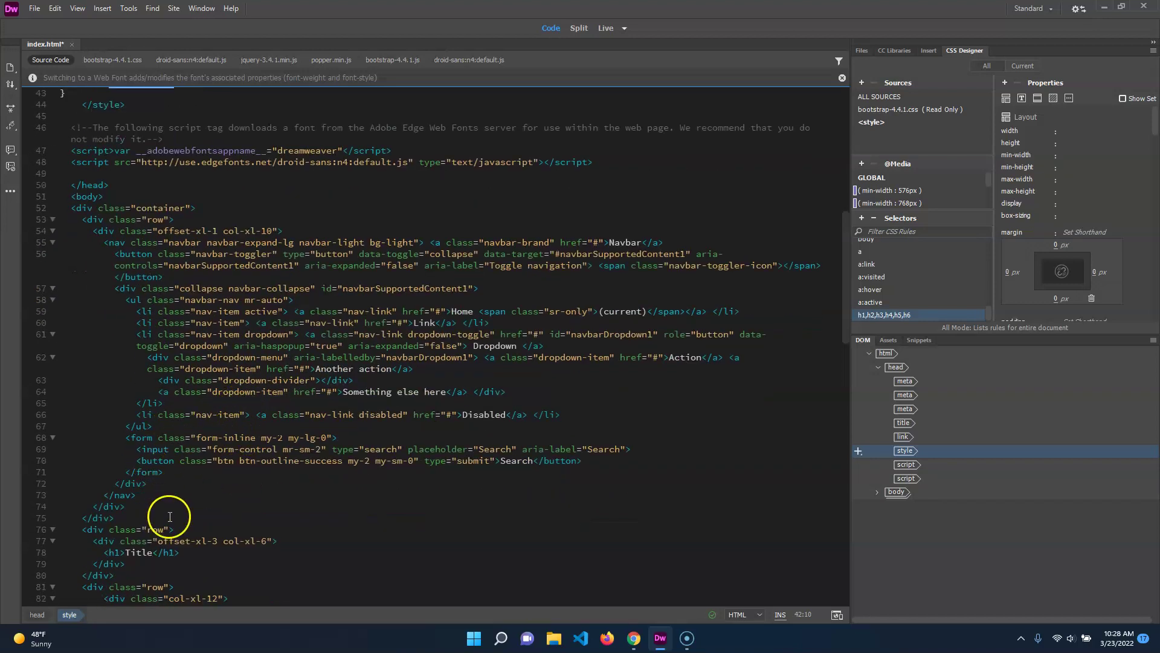
{"action": "scroll", "coordinate": [145, 483], "scroll_direction": "down", "scroll_amount": 2}
{"action": "left_click", "coordinate": [115, 430]}
{"action": "scroll", "coordinate": [170, 408], "scroll_direction": "up", "scroll_amount": 2}
{"action": "scroll", "coordinate": [170, 408], "scroll_direction": "up", "scroll_amount": 10}
{"action": "left_click_drag", "start_coordinate": [189, 386], "coordinate": [60, 349]}
{"action": "left_click", "coordinate": [72, 349]}
{"action": "left_click", "coordinate": [98, 349]}
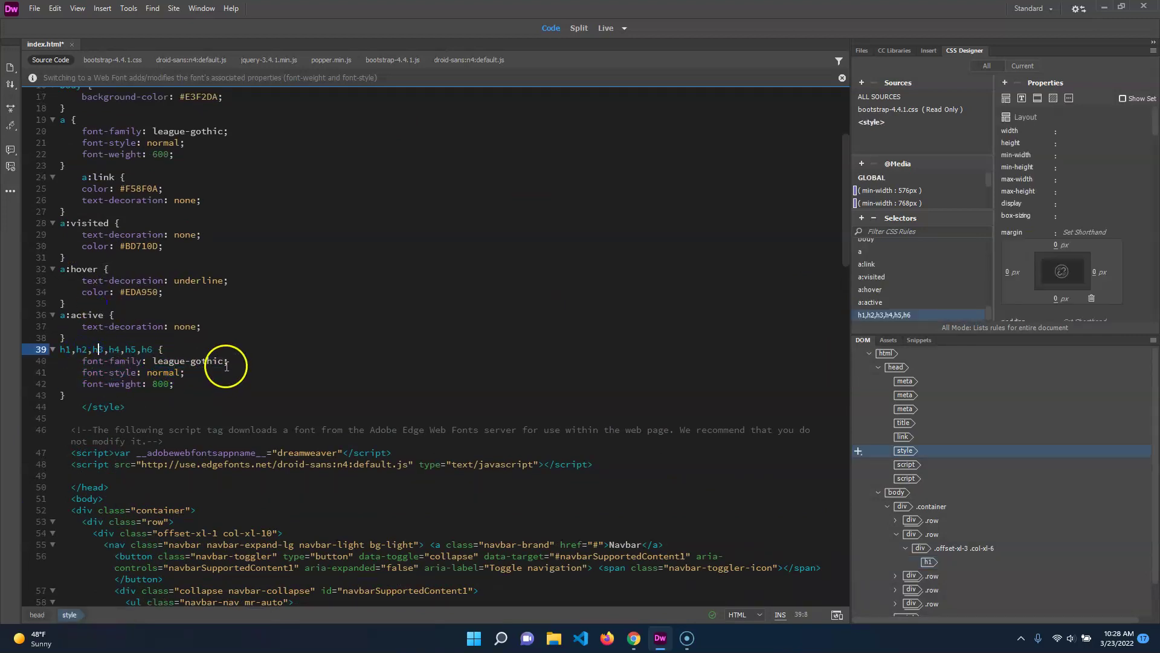
{"action": "scroll", "coordinate": [228, 370], "scroll_direction": "down", "scroll_amount": 7}
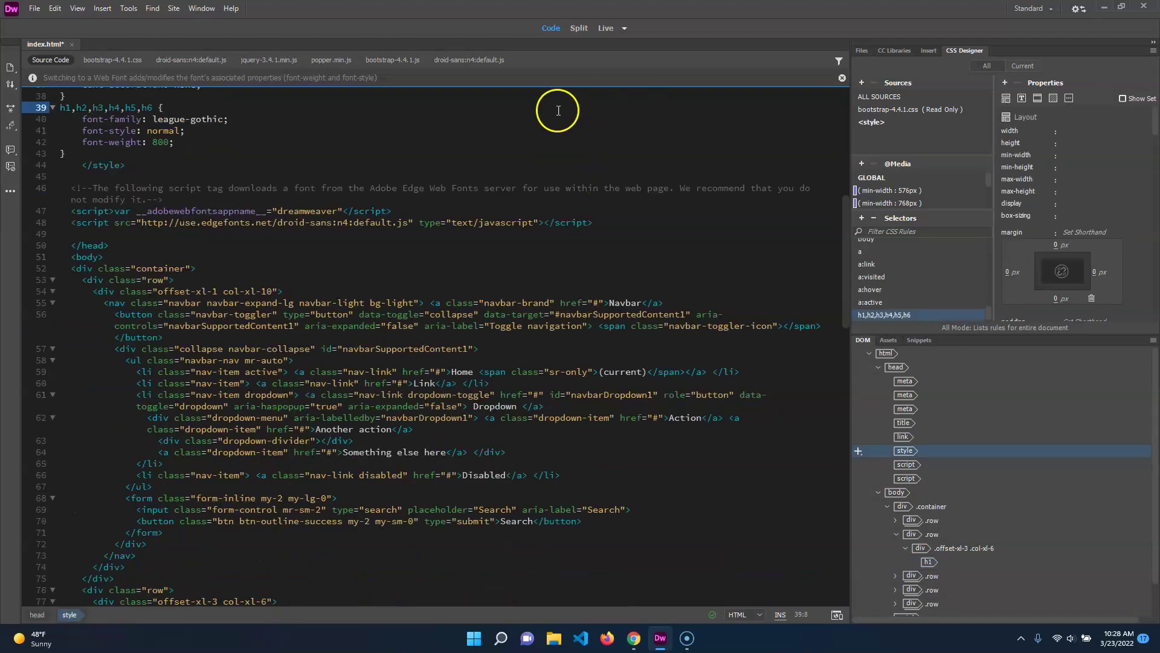
Step: Show the document in Split view and examine the styled page from the navbar down to the cards
{"action": "left_click", "coordinate": [579, 27]}
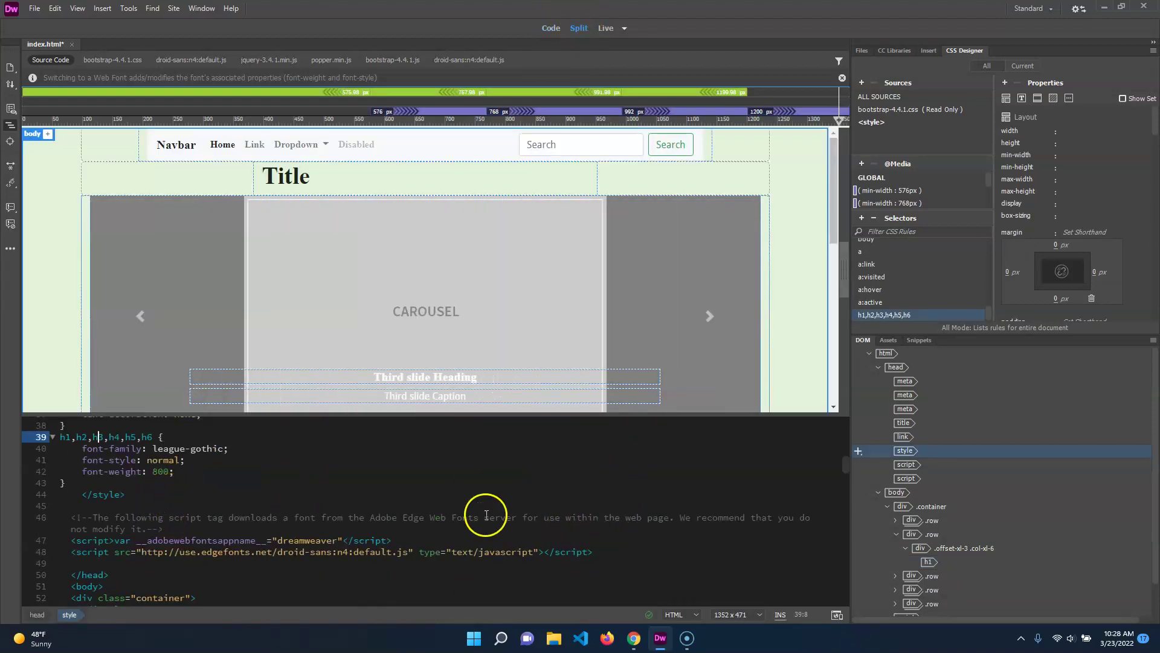
{"action": "scroll", "coordinate": [791, 326], "scroll_direction": "down", "scroll_amount": 5}
{"action": "scroll", "coordinate": [804, 301], "scroll_direction": "up", "scroll_amount": 4}
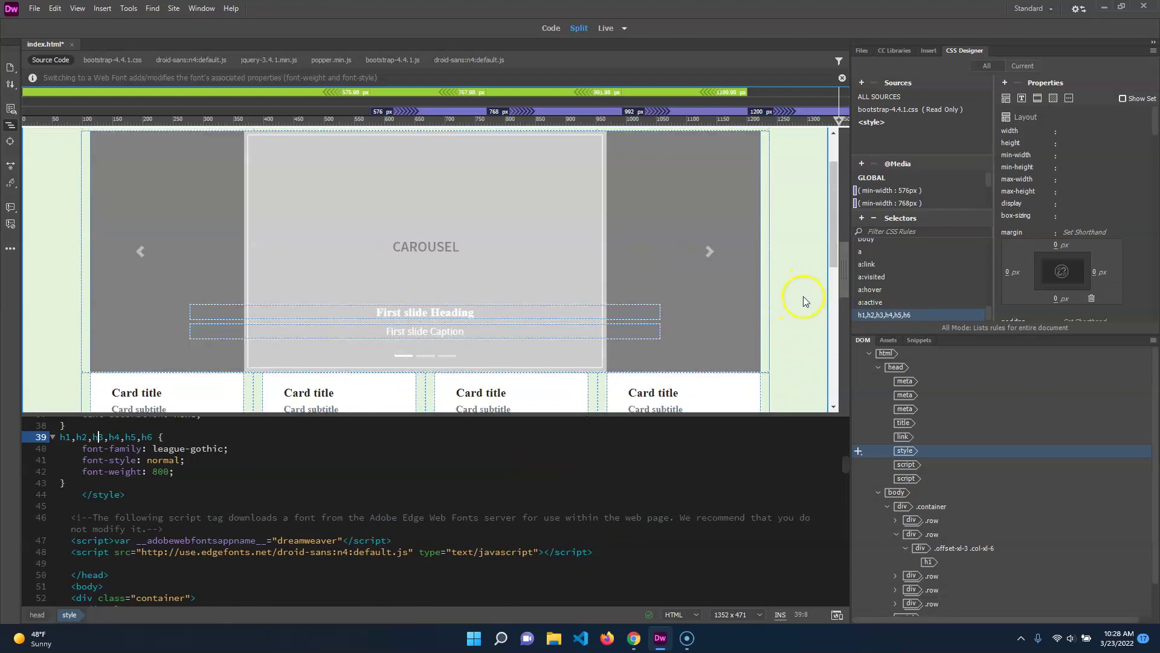
{"action": "scroll", "coordinate": [805, 301], "scroll_direction": "up", "scroll_amount": 2}
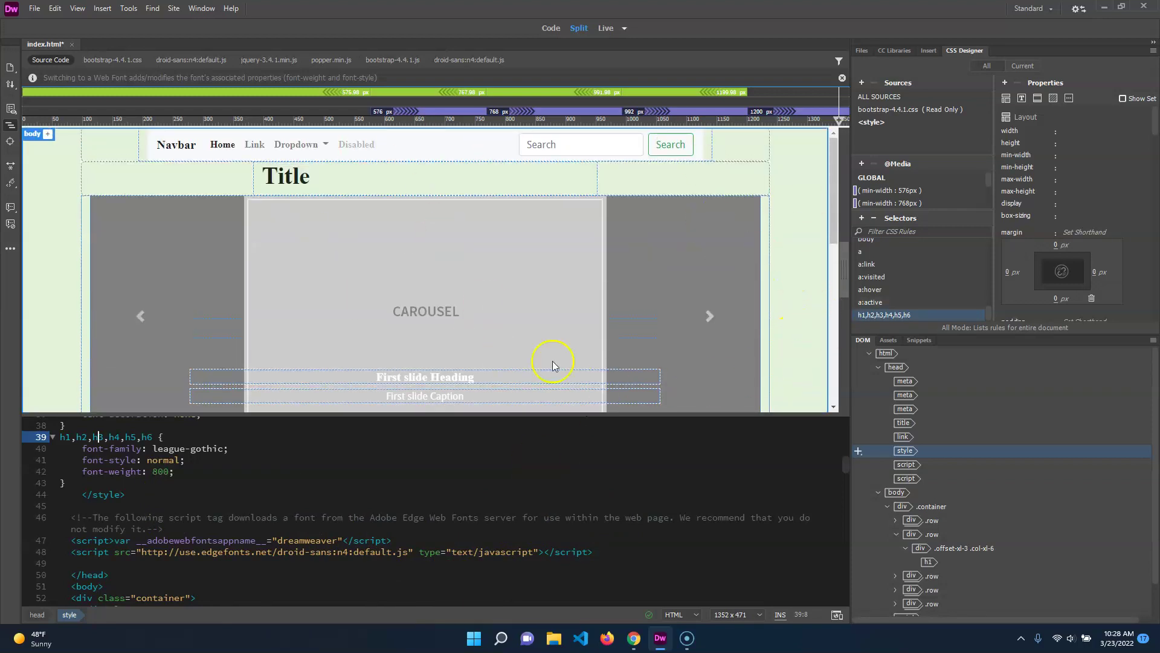